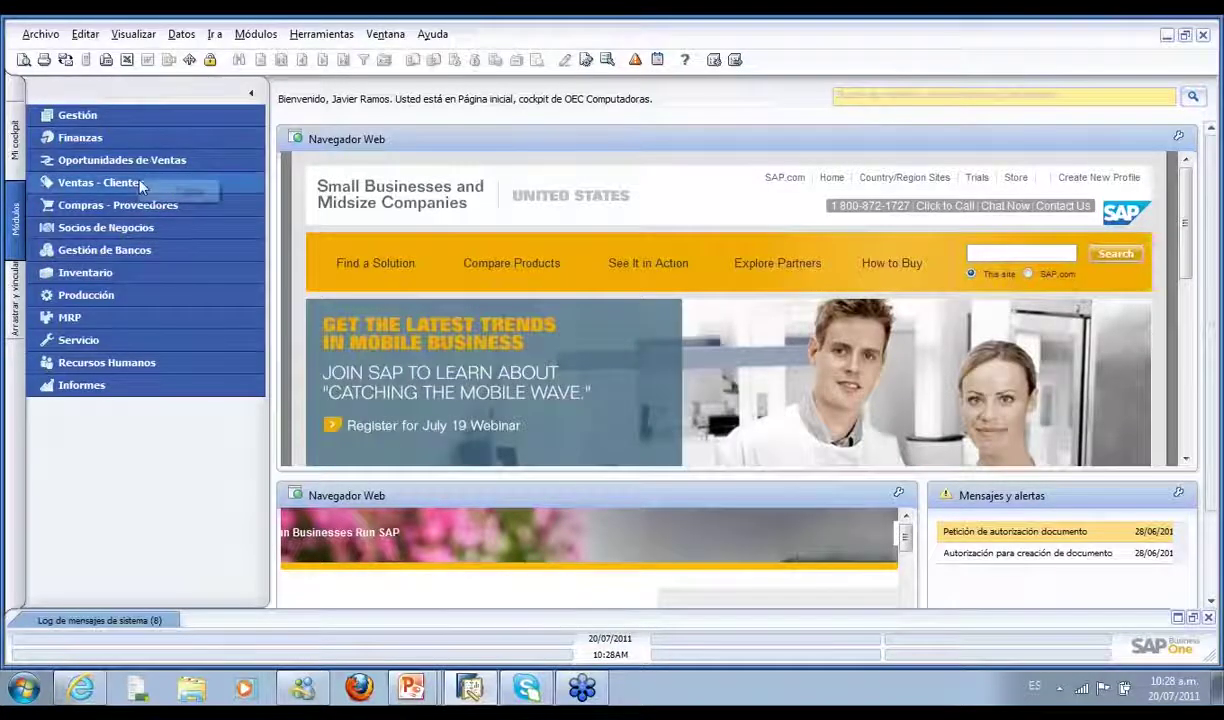
View a blank Entrega document from the Ventas - Clientes module, close it and collapse the module
click(126, 184)
click(125, 184)
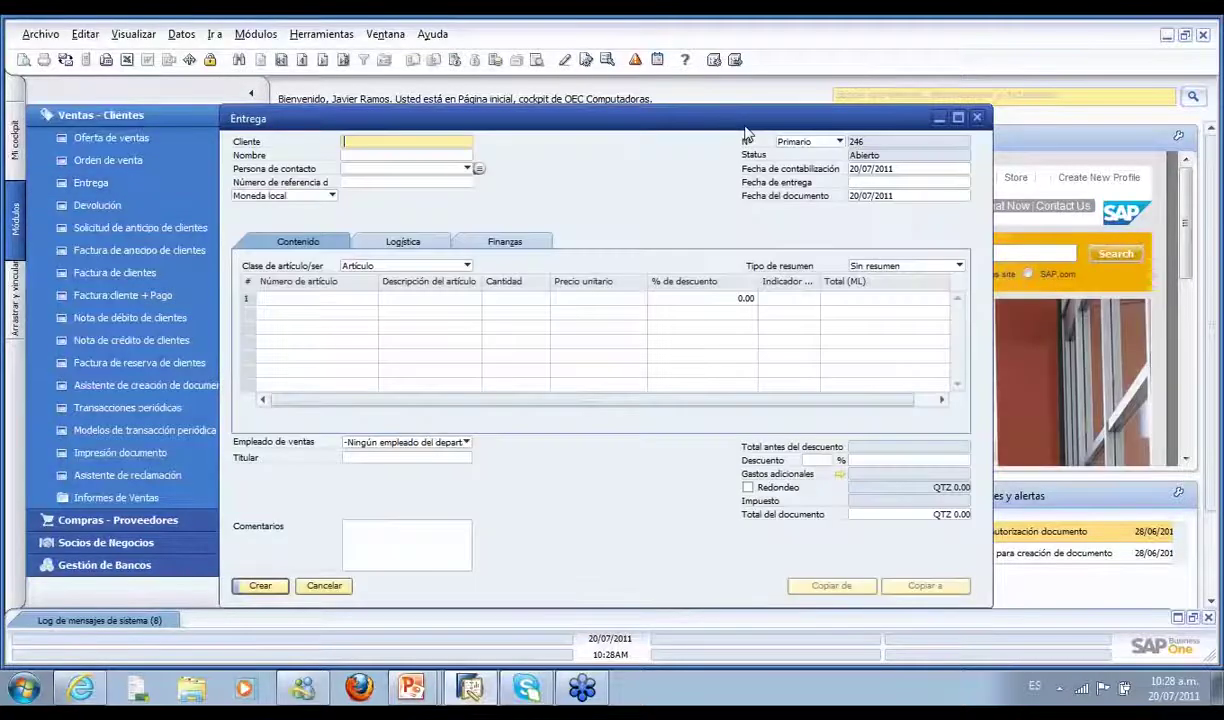
drag(896, 126, 903, 128)
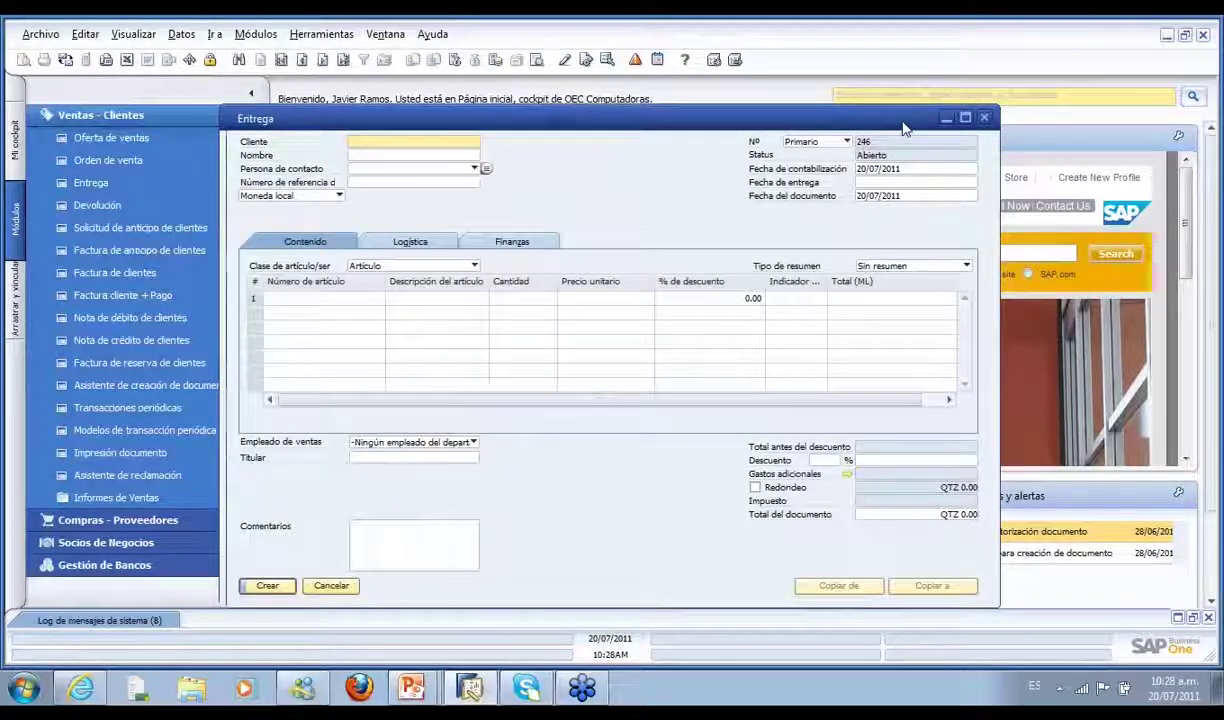
click(985, 118)
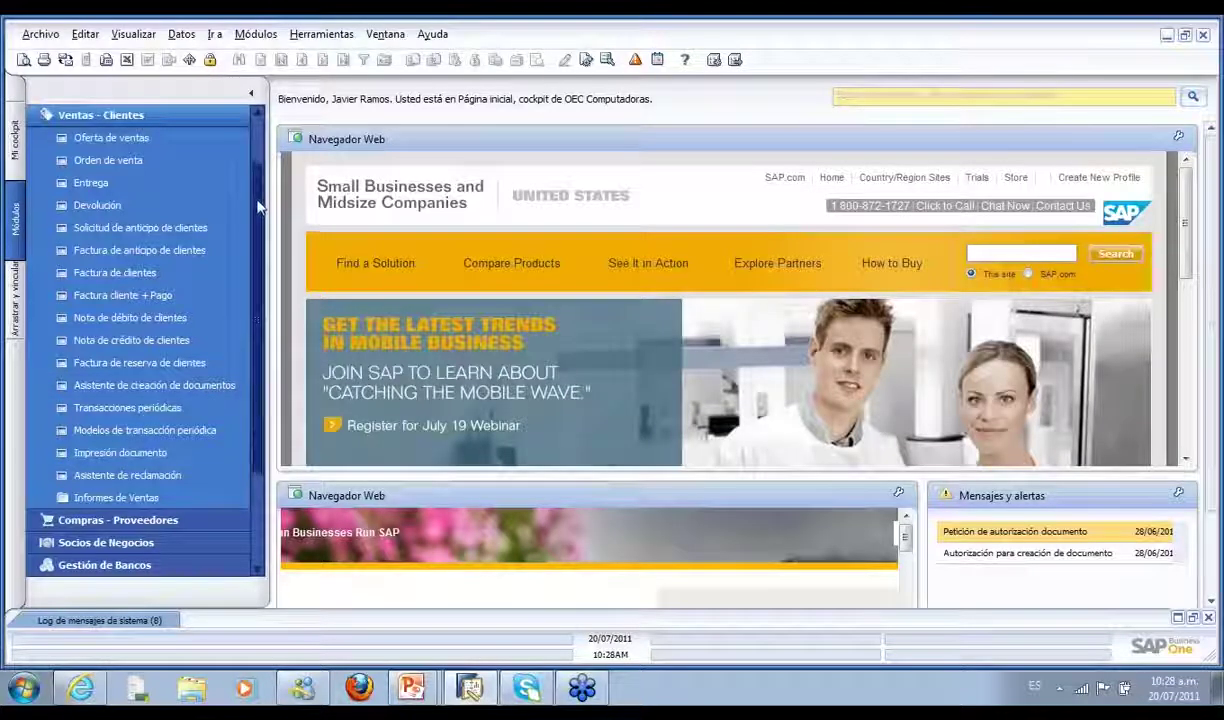
scroll(258, 200, up, 2)
scroll(258, 188, up, 1)
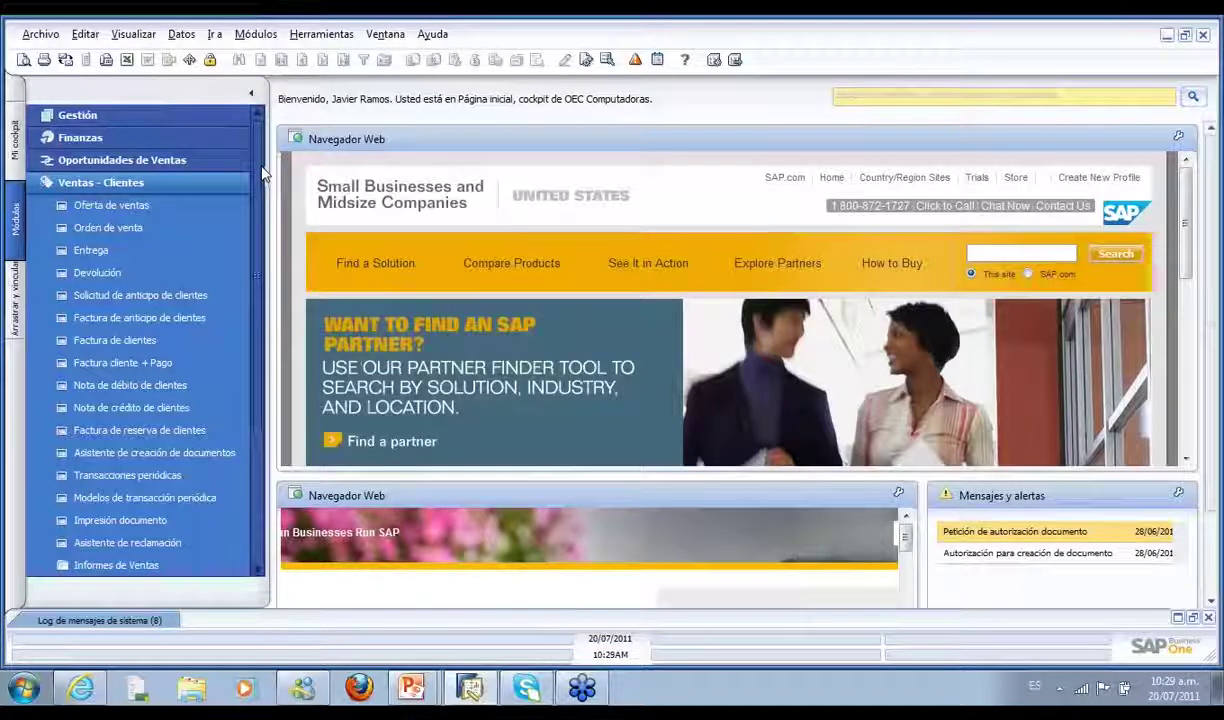
click(186, 184)
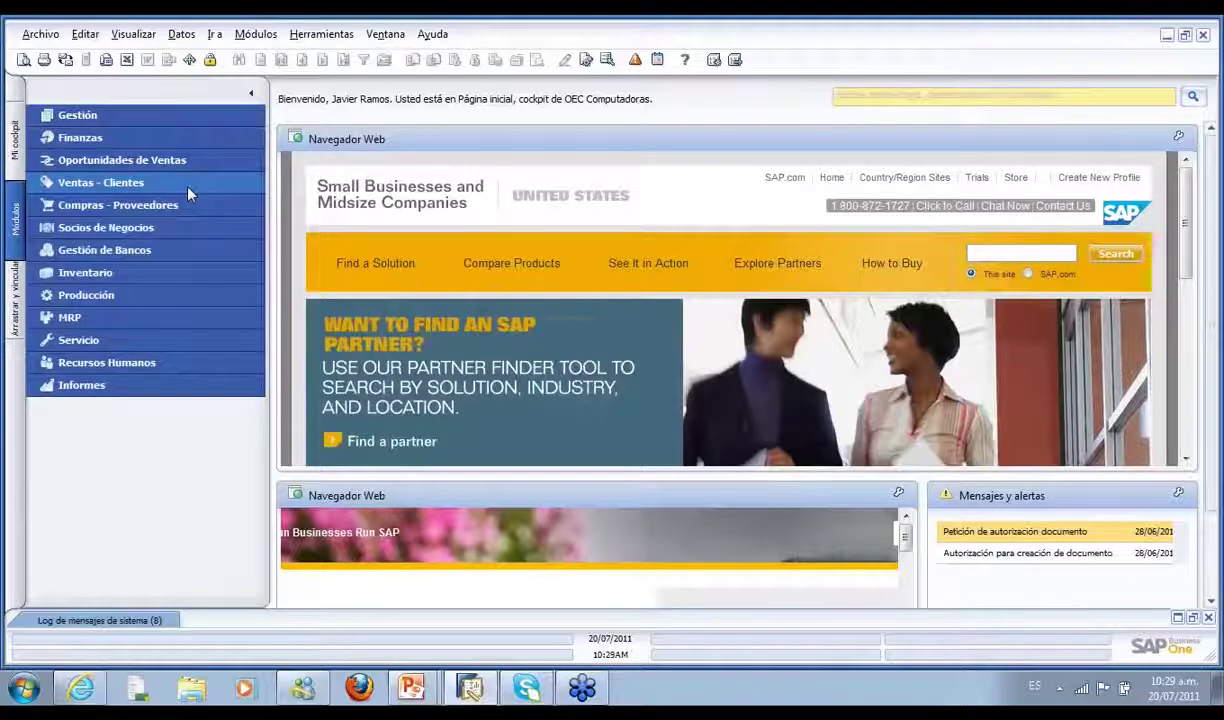
Search the item master data in Inventario for article numbers matching a* and open article A00004, HP Color Laser Jet
click(162, 274)
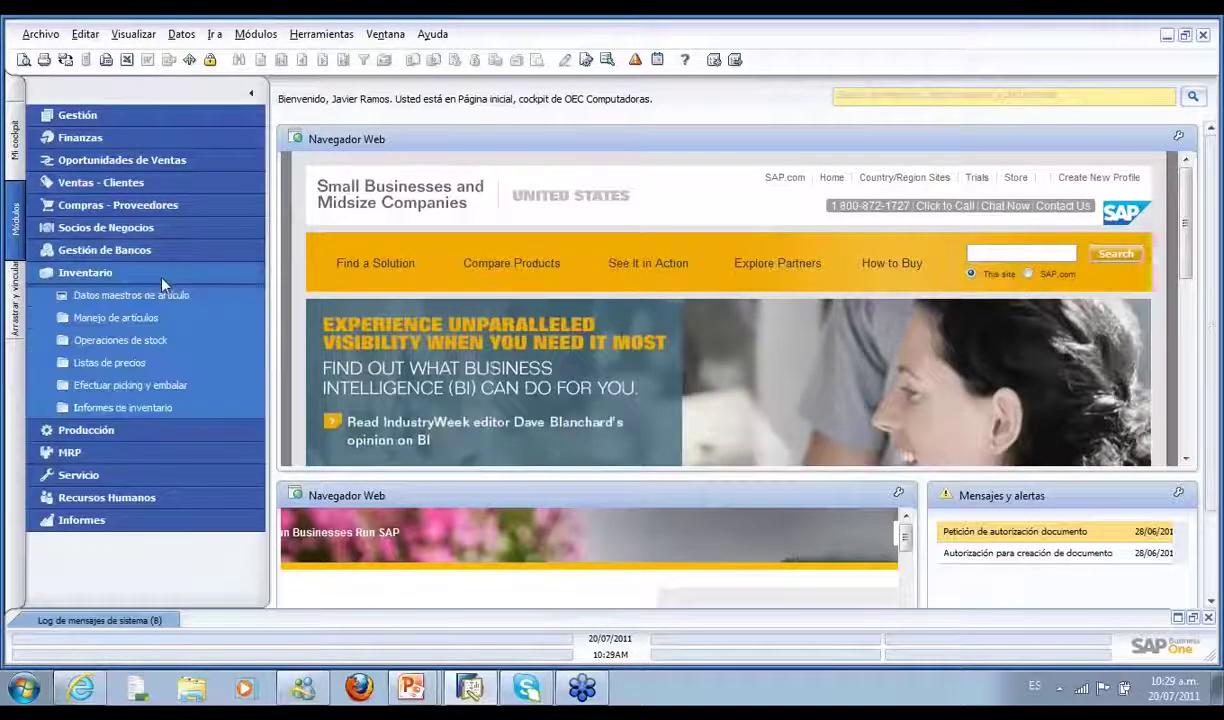
click(157, 298)
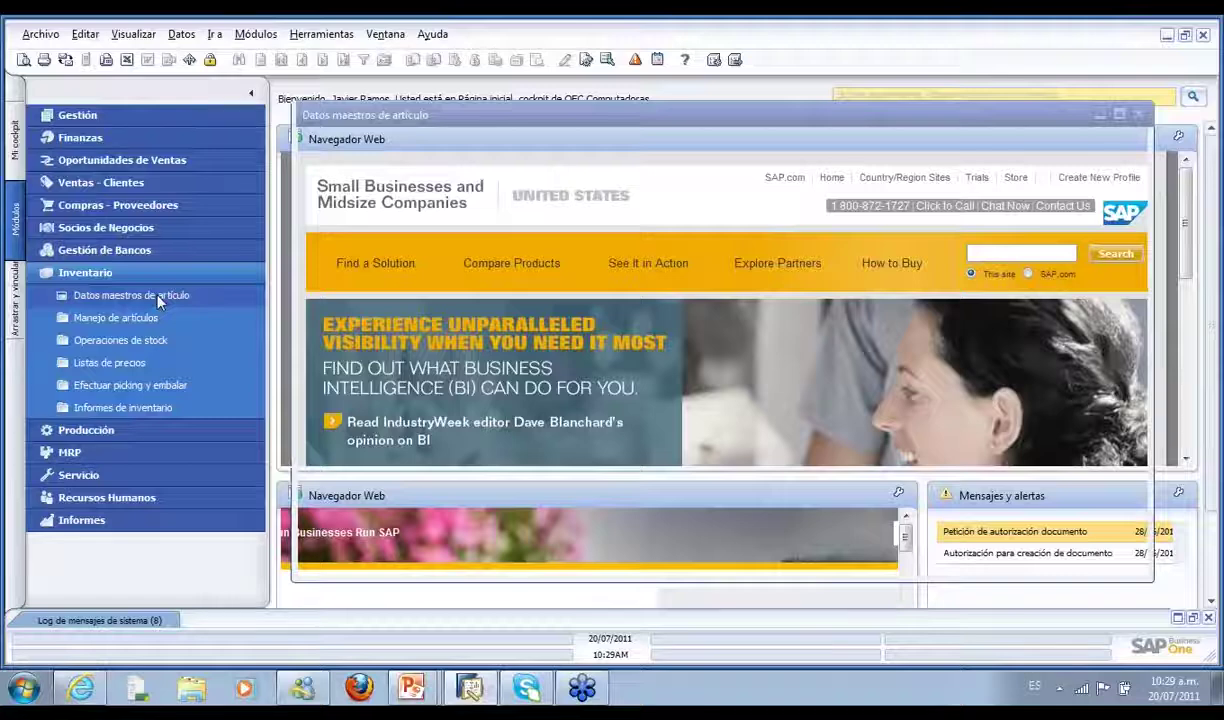
text(a*)
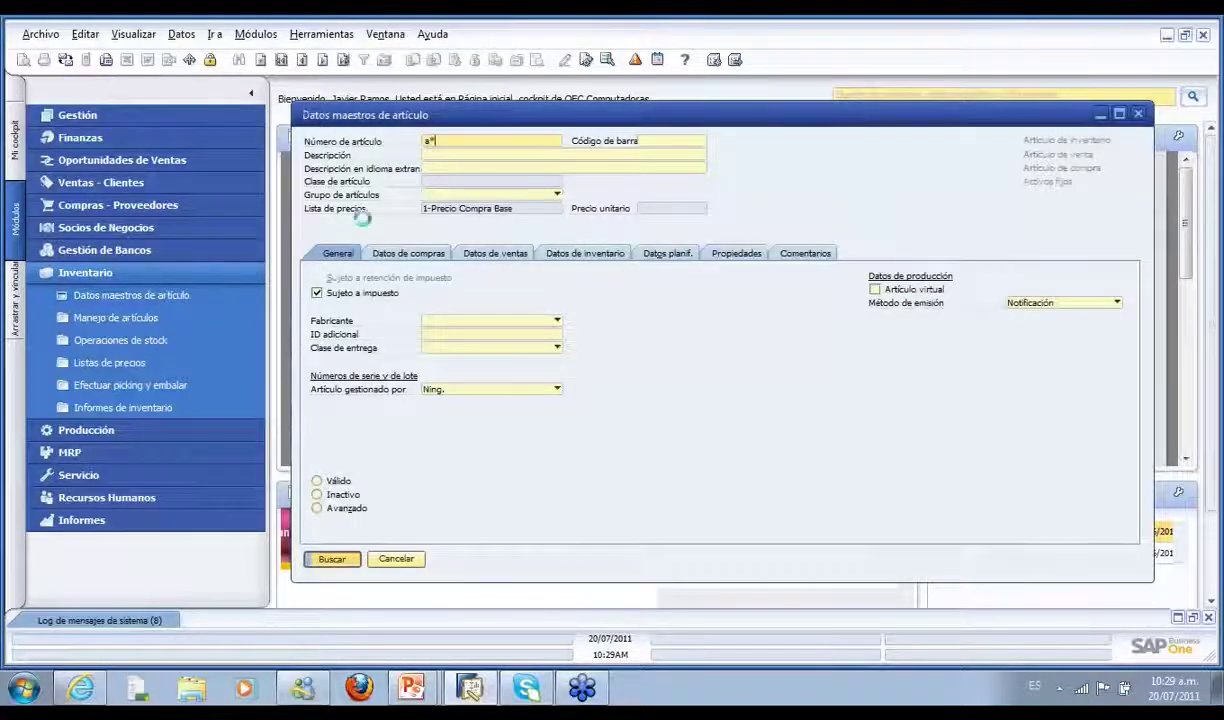
key(Return)
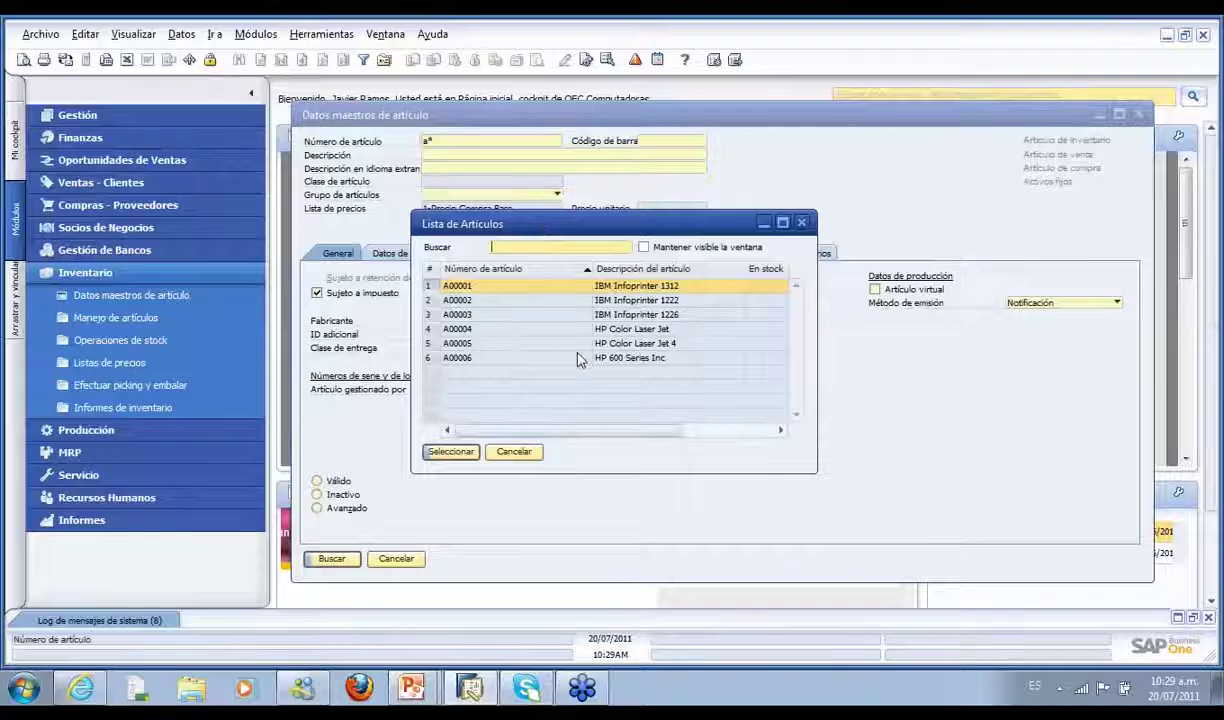
click(522, 332)
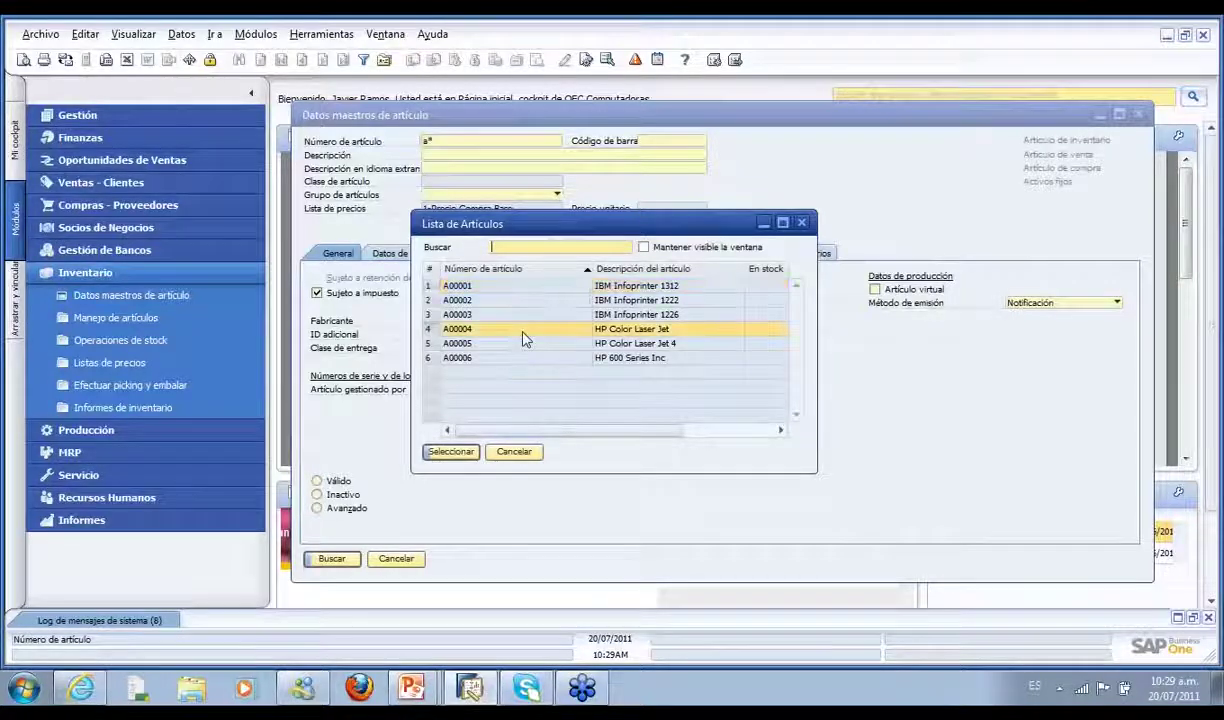
double_click(522, 332)
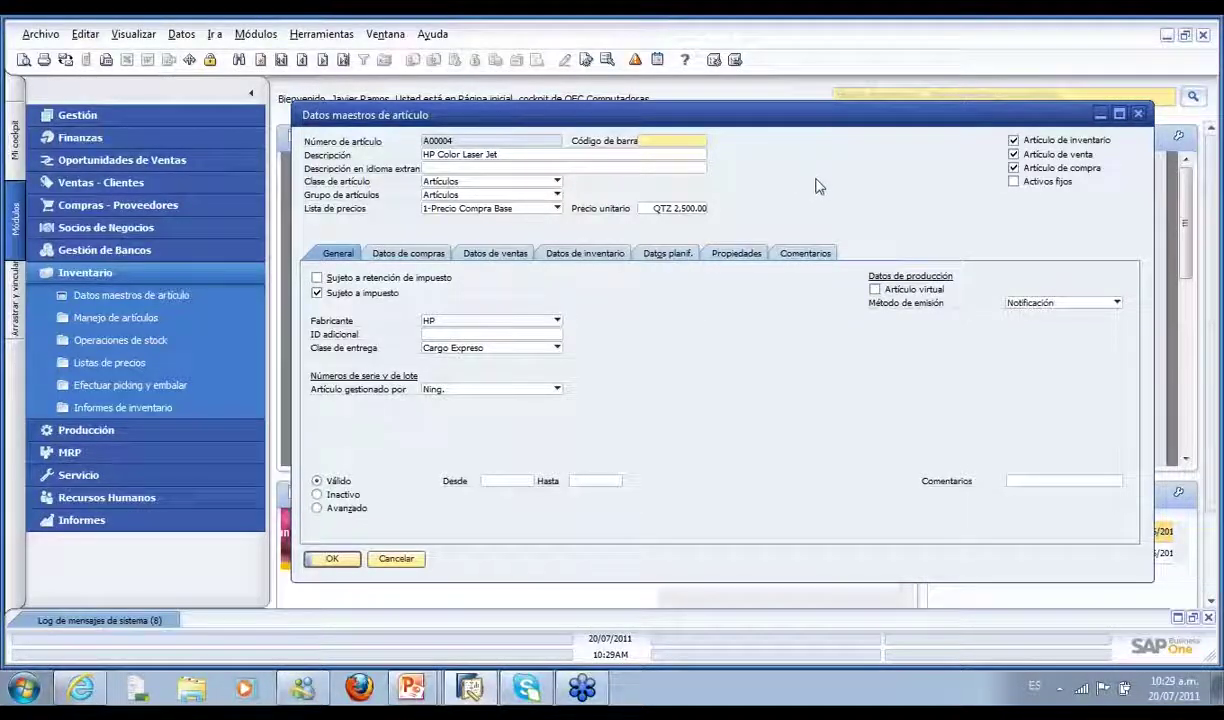
Review the article's sales and purchase classification, followed by its purchasing and sales data
click(1014, 155)
click(1014, 168)
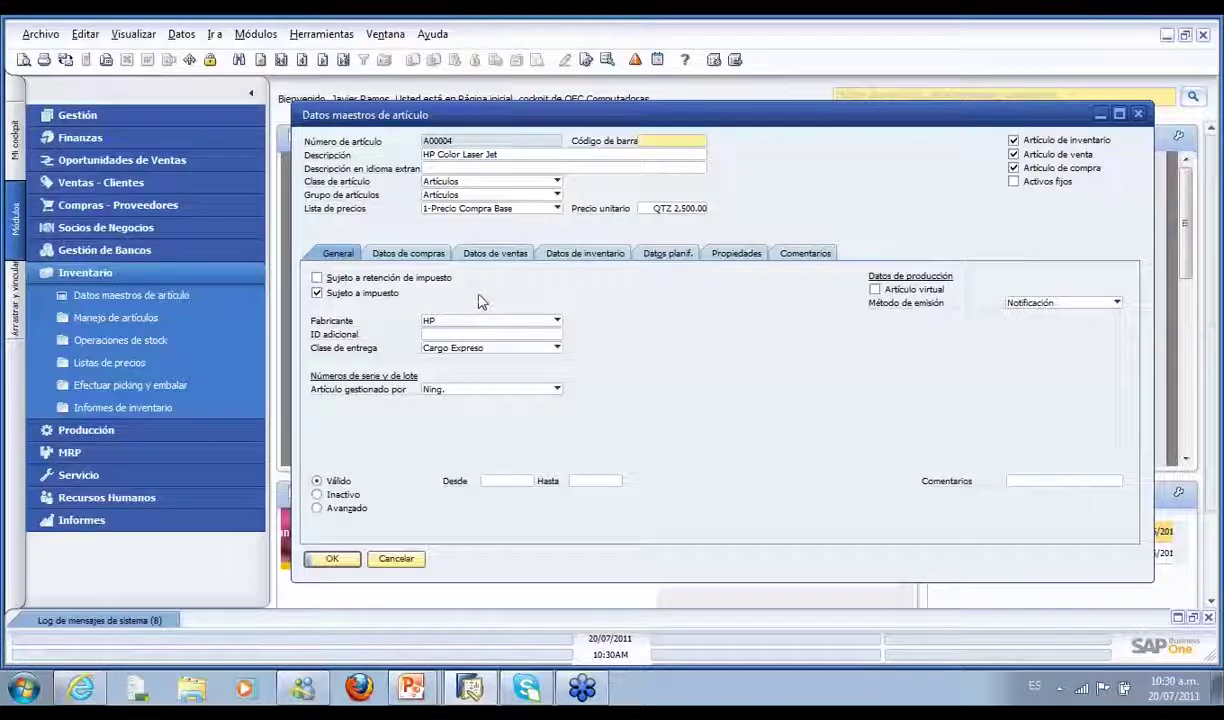
click(392, 256)
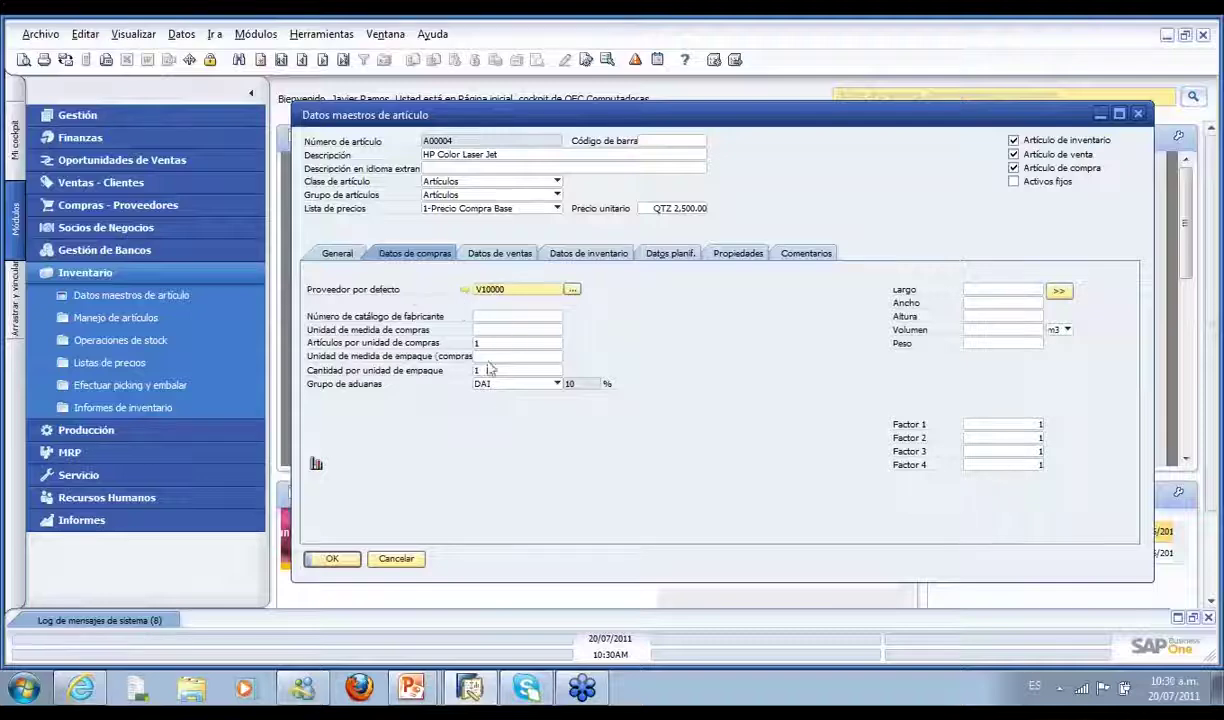
click(501, 257)
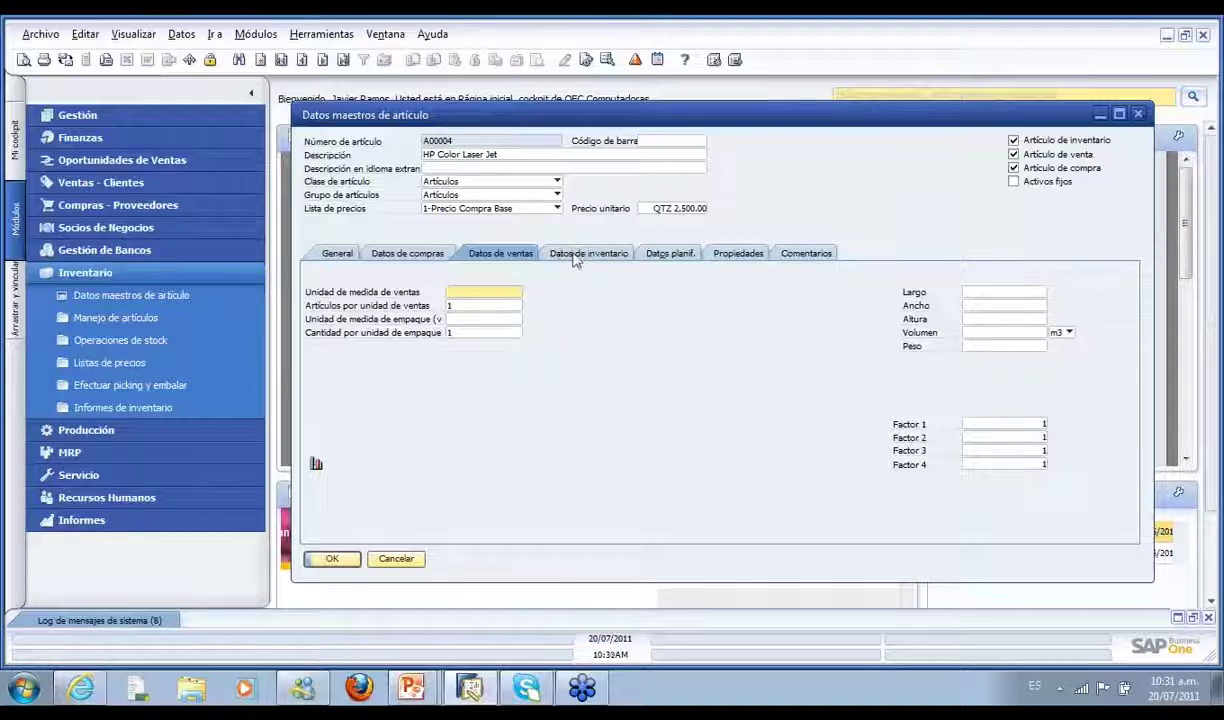
In the article's inventory data, widen the Solicitado column and try Gestión de stocks por almacén, switching it back off
click(575, 256)
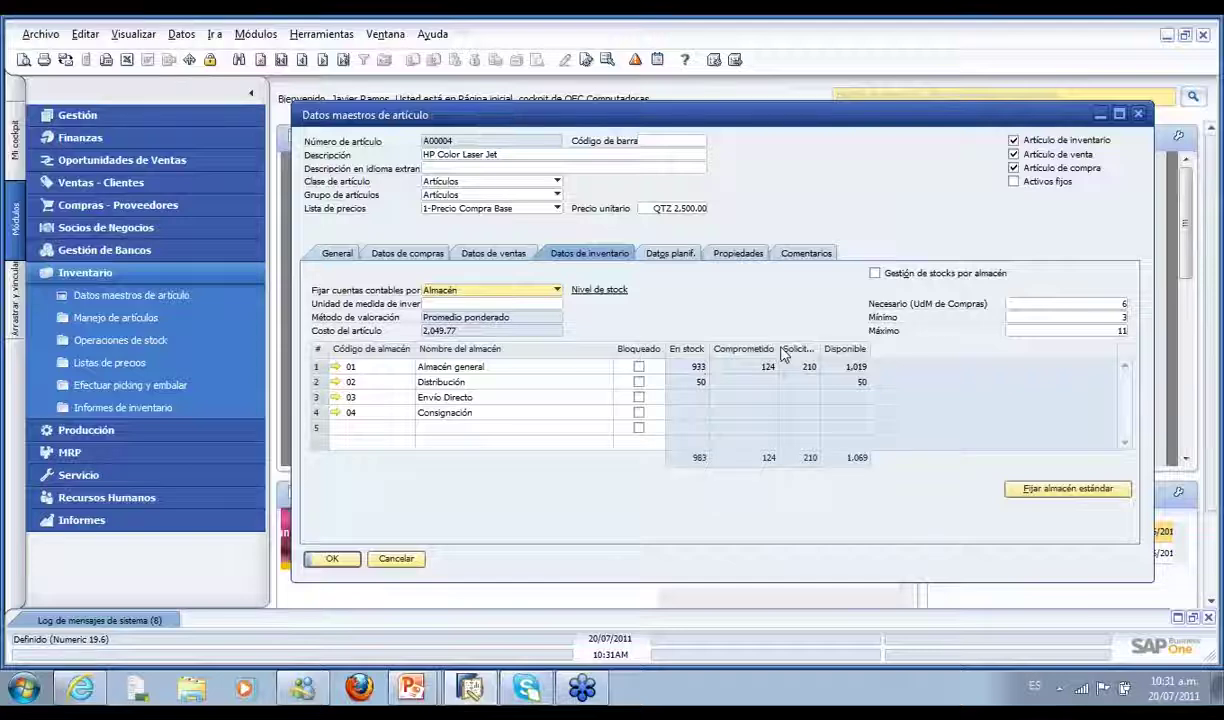
drag(819, 347, 827, 348)
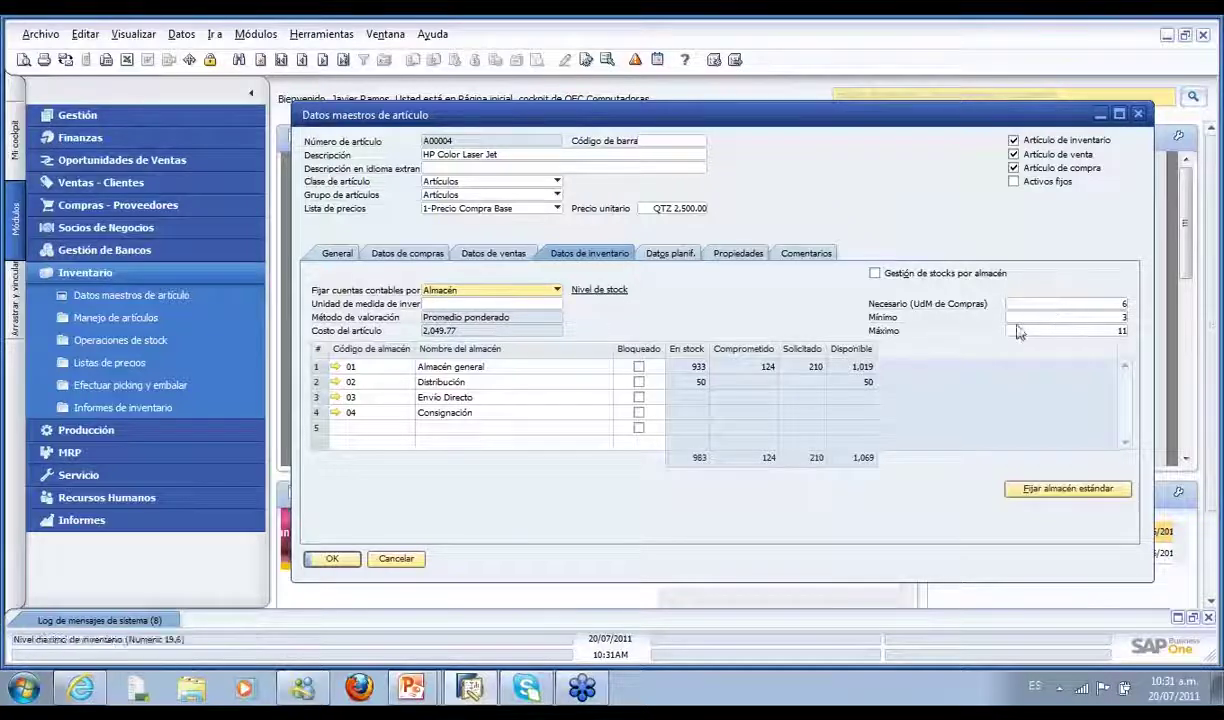
click(875, 273)
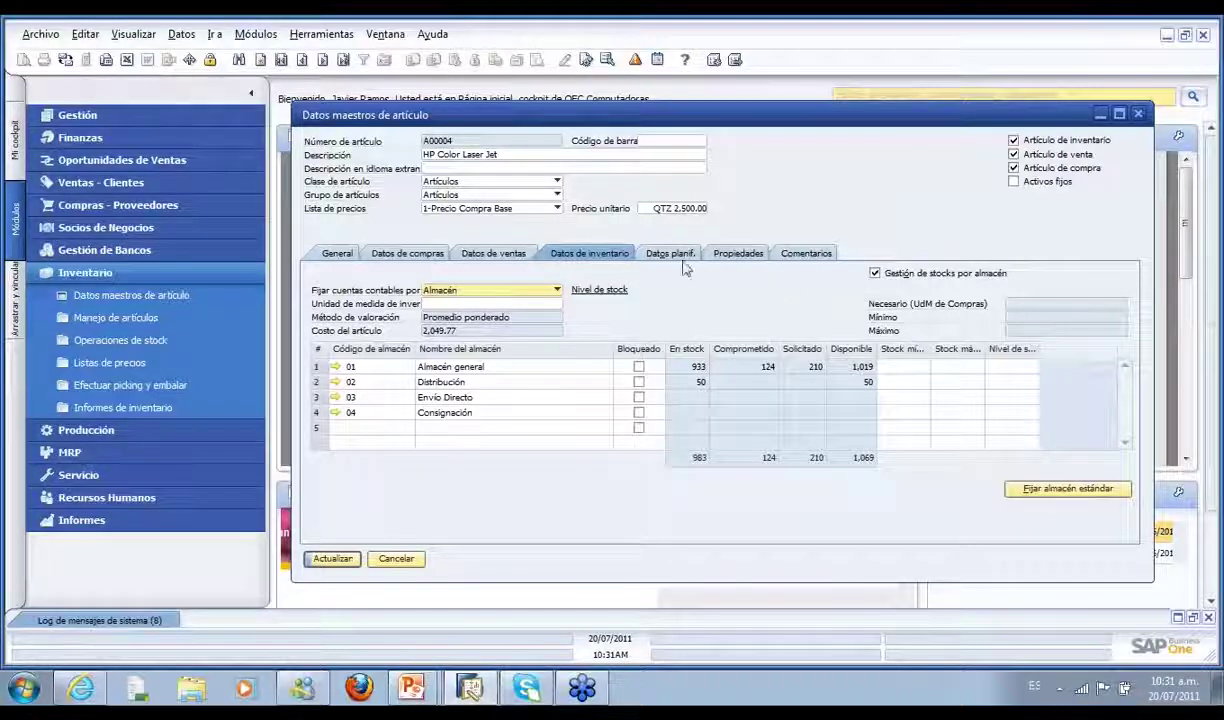
click(875, 274)
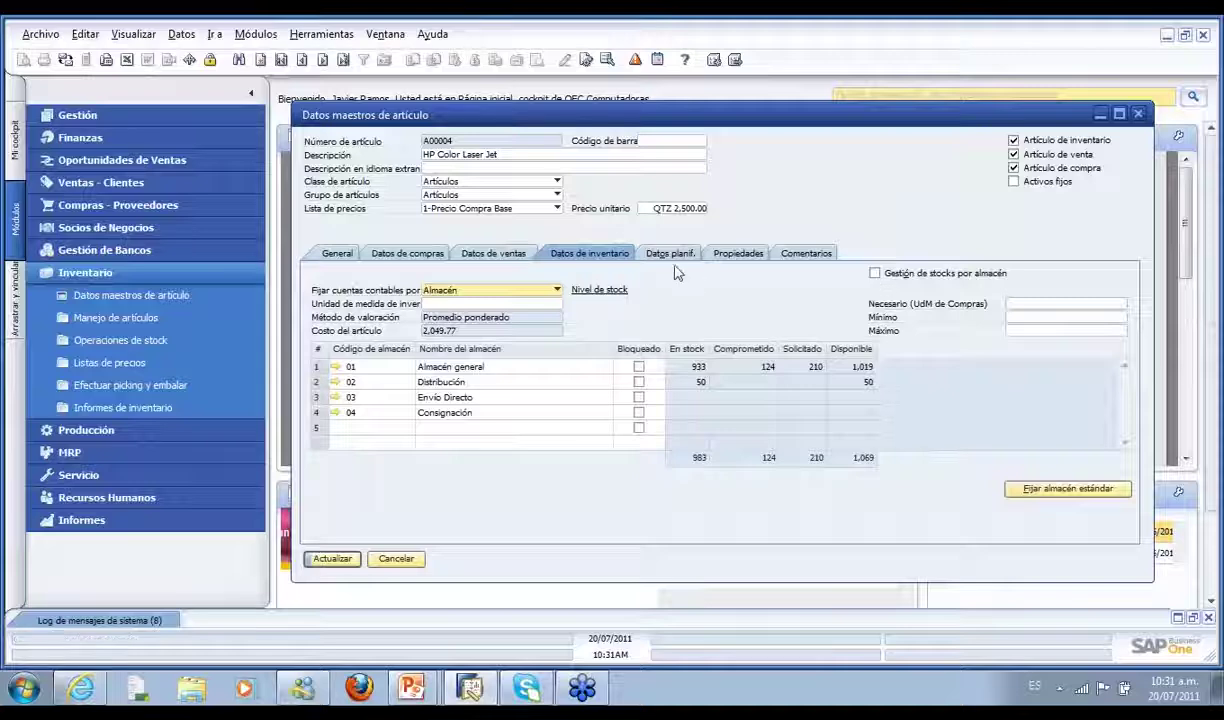
Review the article's planning data, including the Método de abastecimiento options and the Tiempo de entrega field
click(669, 254)
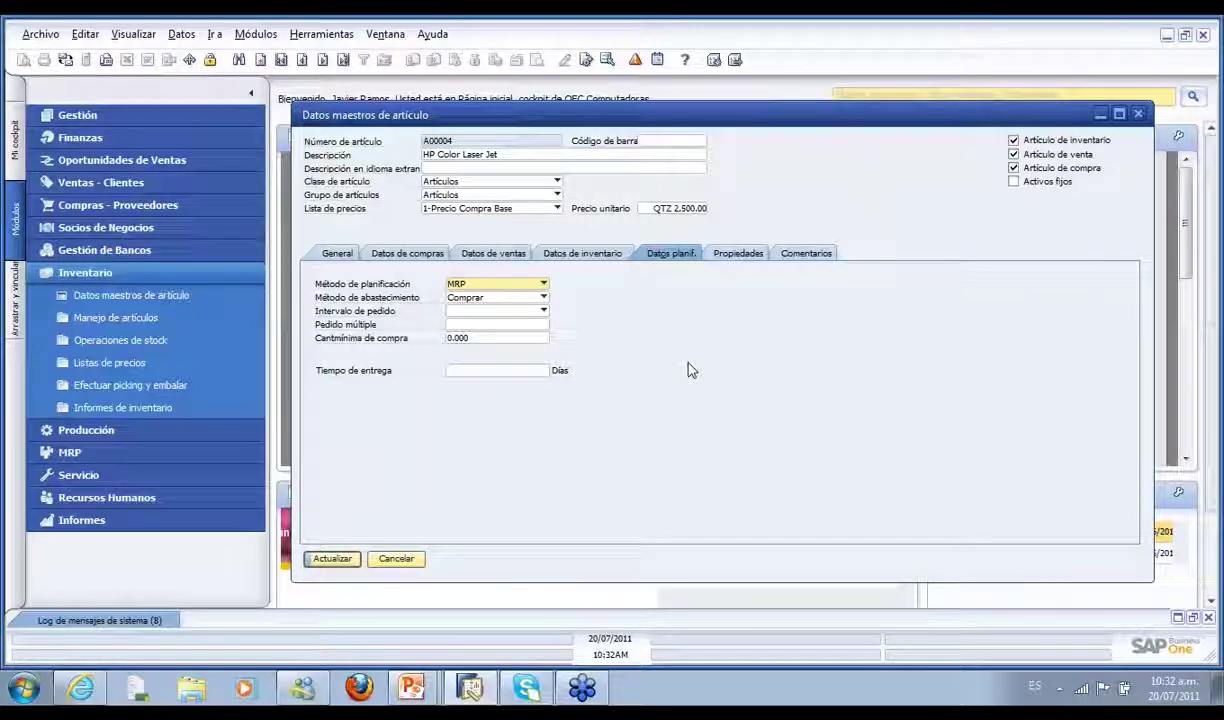
click(544, 298)
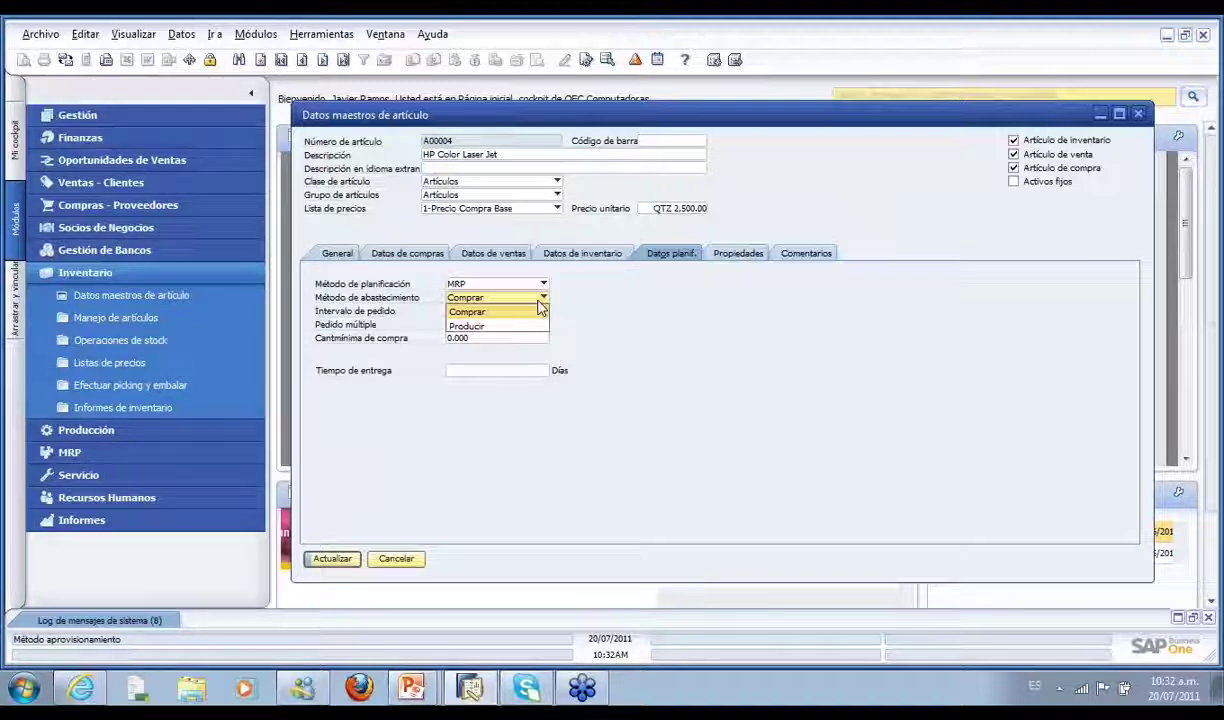
click(598, 316)
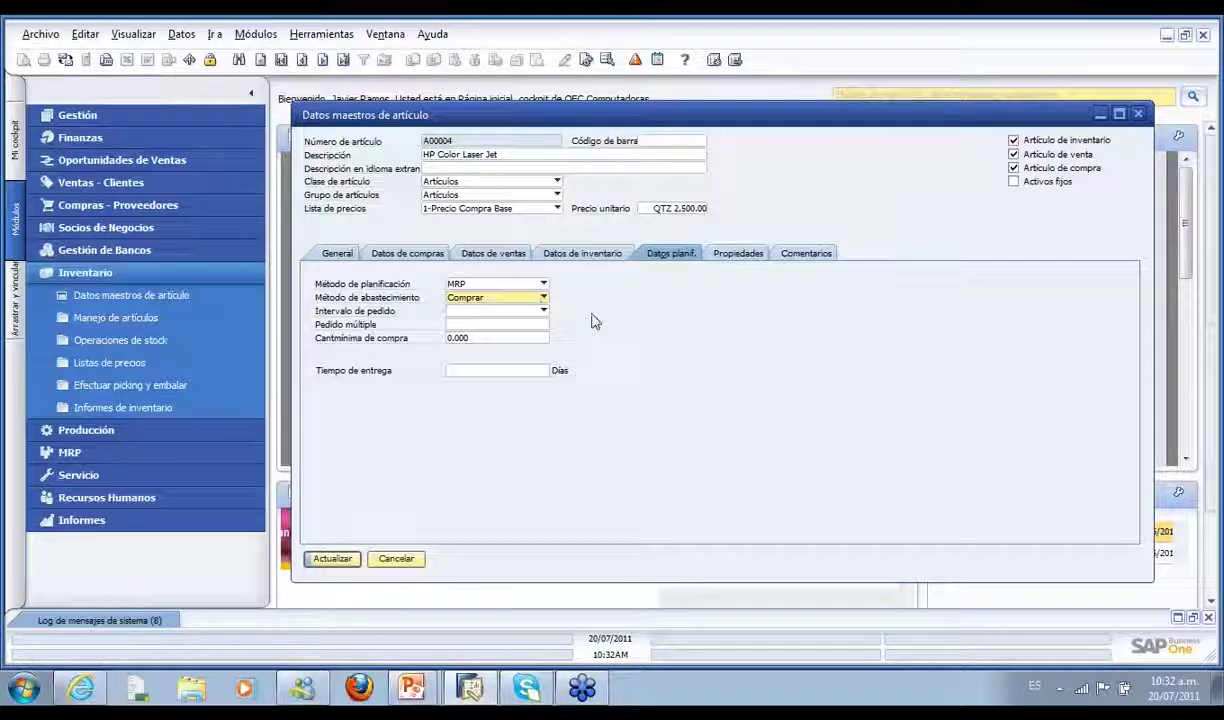
click(492, 371)
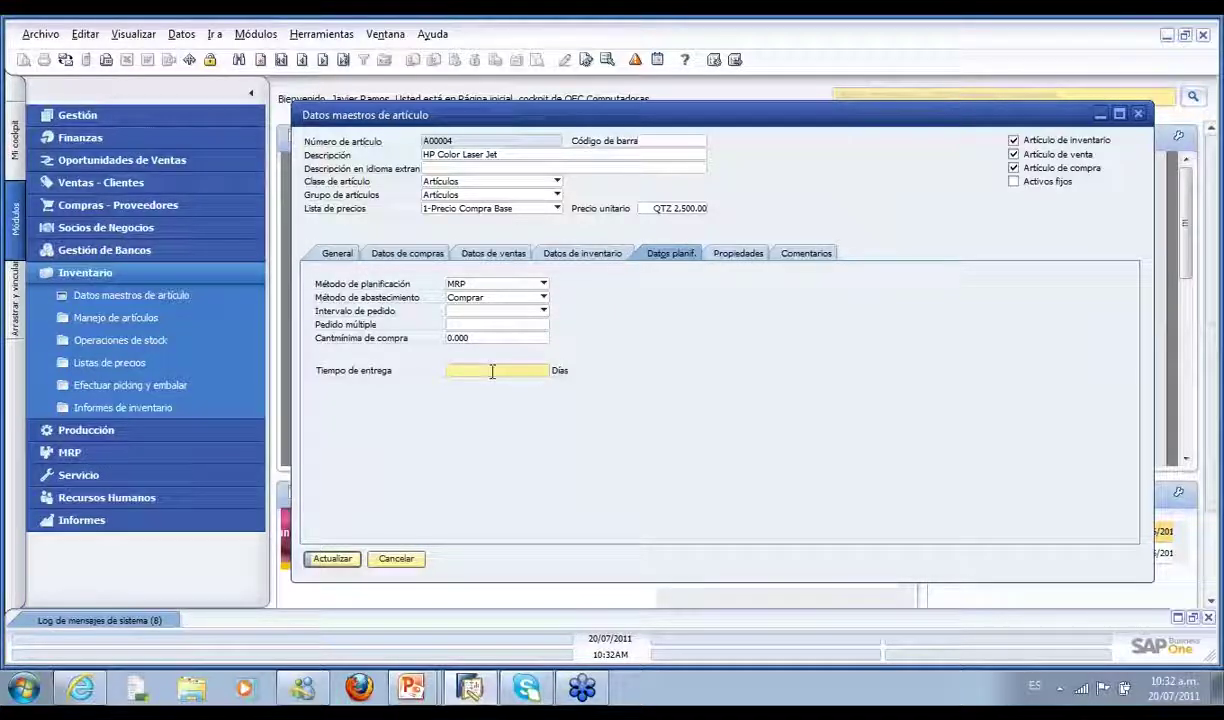
Review the article's properties and comments, viewing the product picture in its own window and closing it
click(734, 256)
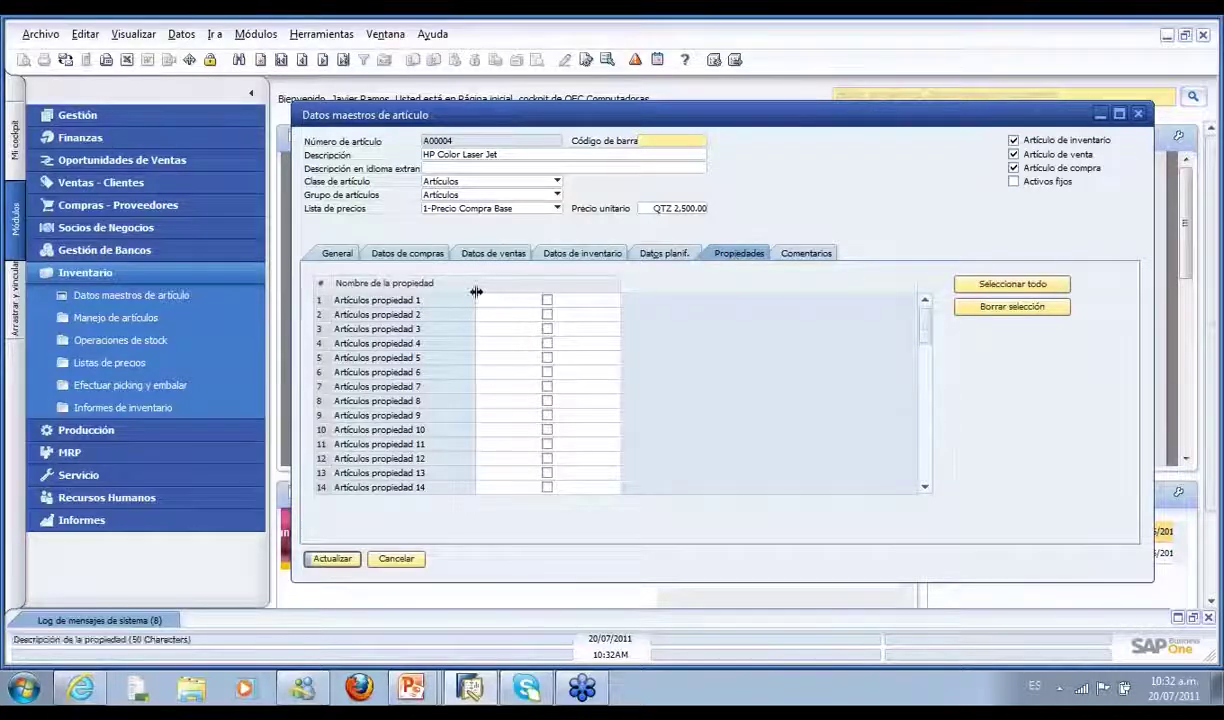
click(547, 344)
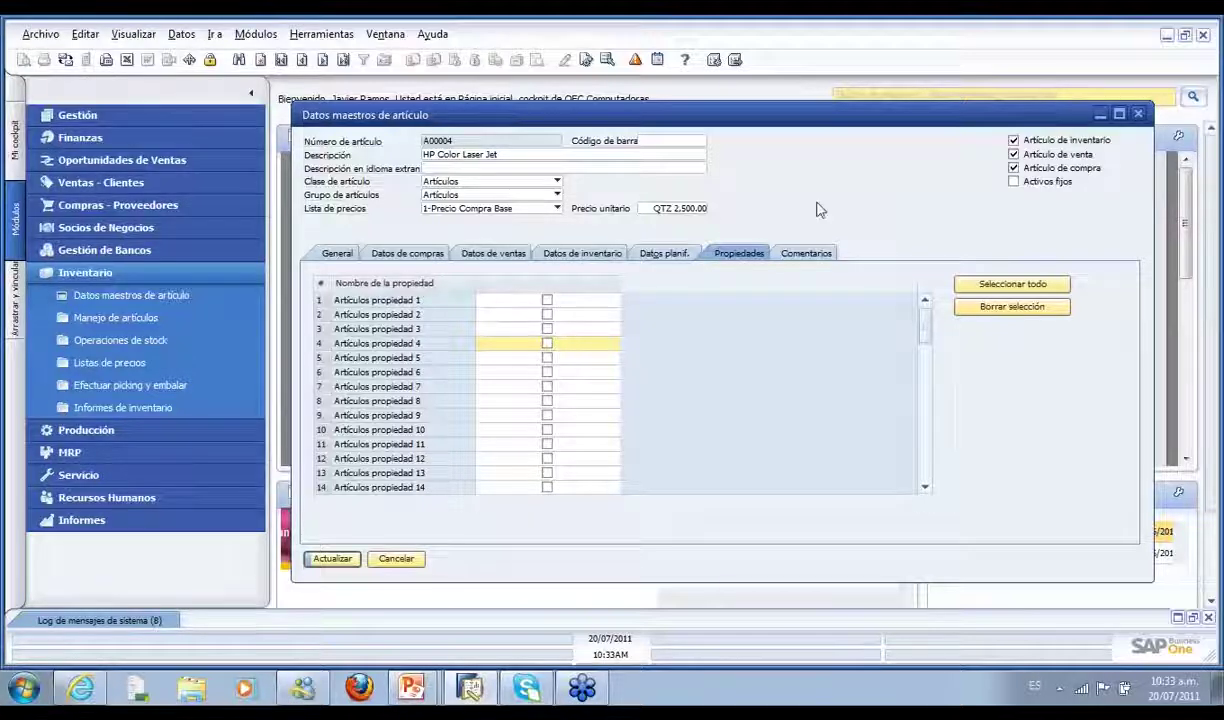
click(811, 253)
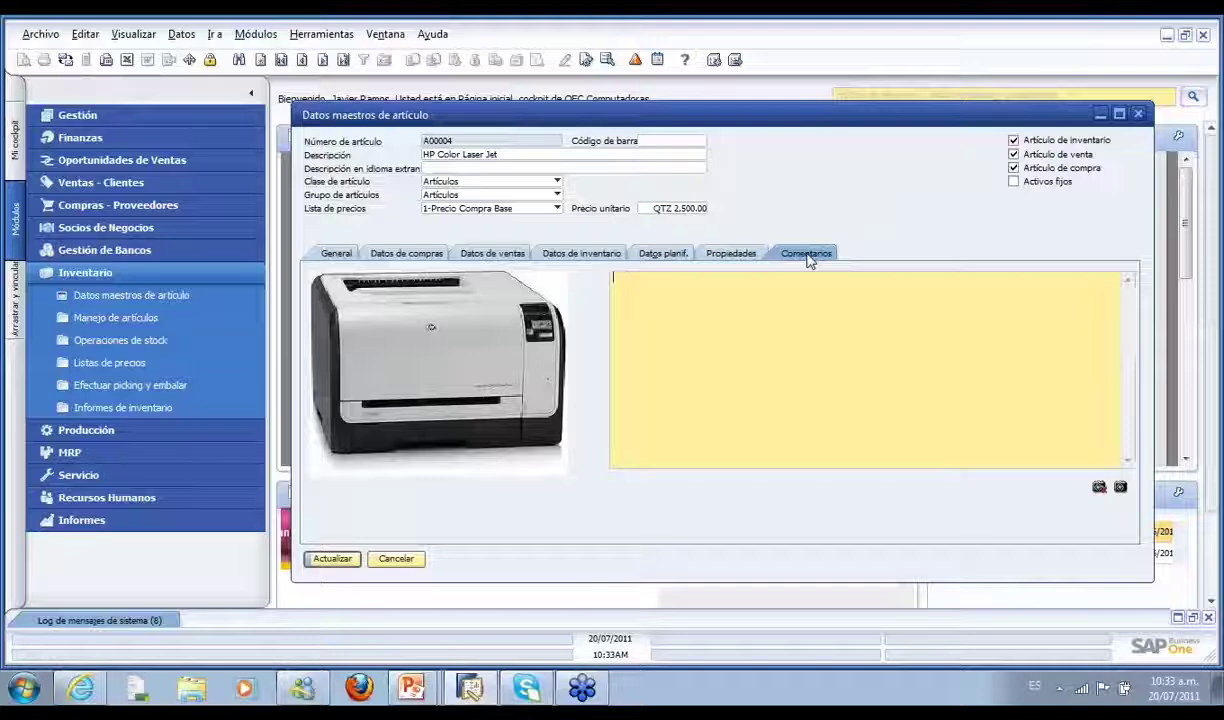
double_click(403, 413)
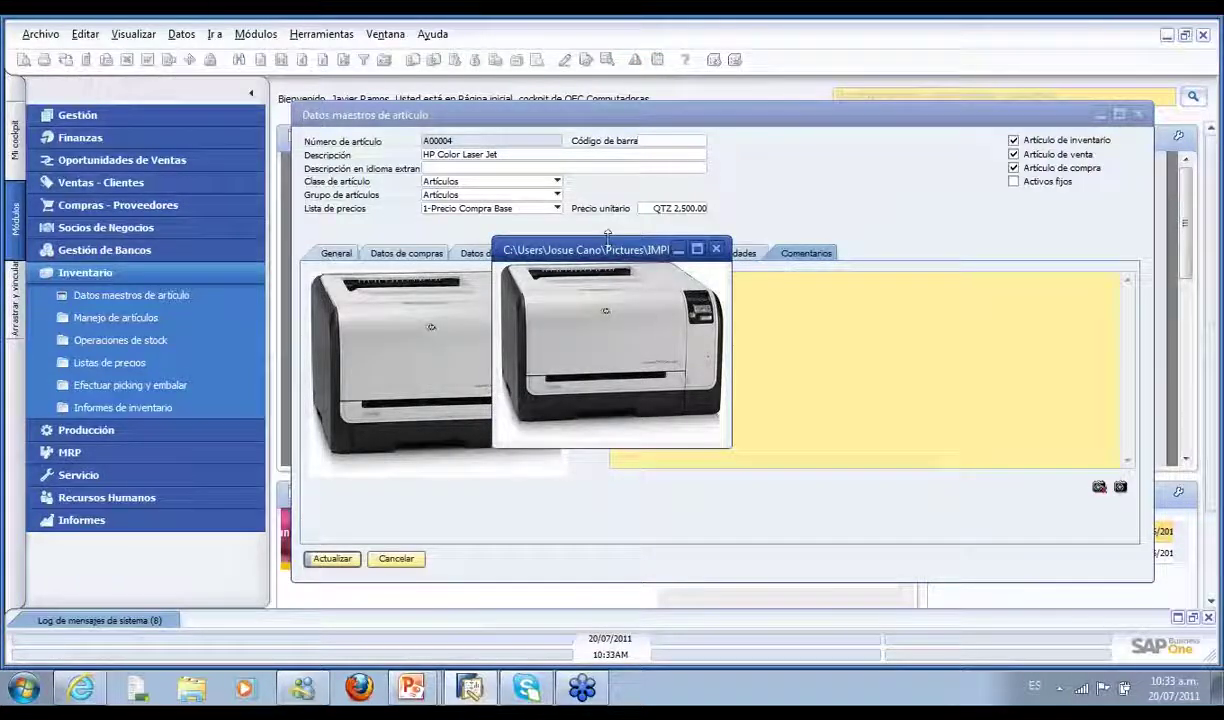
click(716, 249)
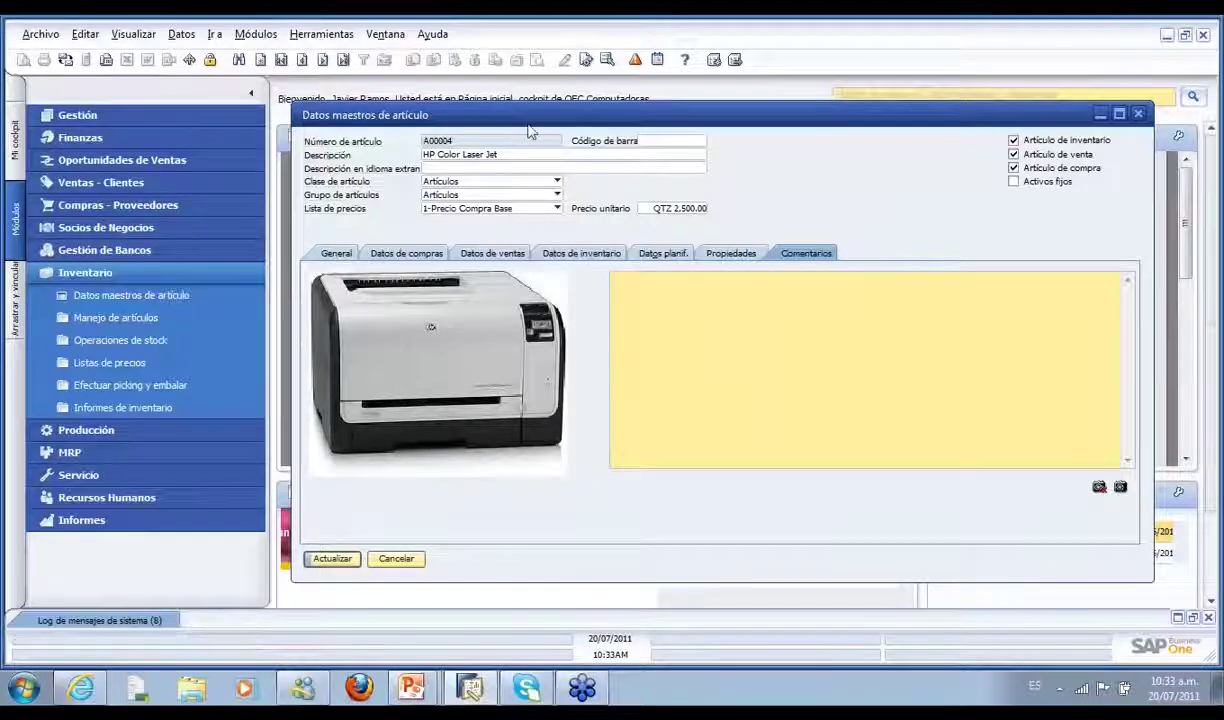
Open the detailed purchase analysis from the article's purchasing data and set its diagram to Dibujar gráfico de líneas
click(381, 256)
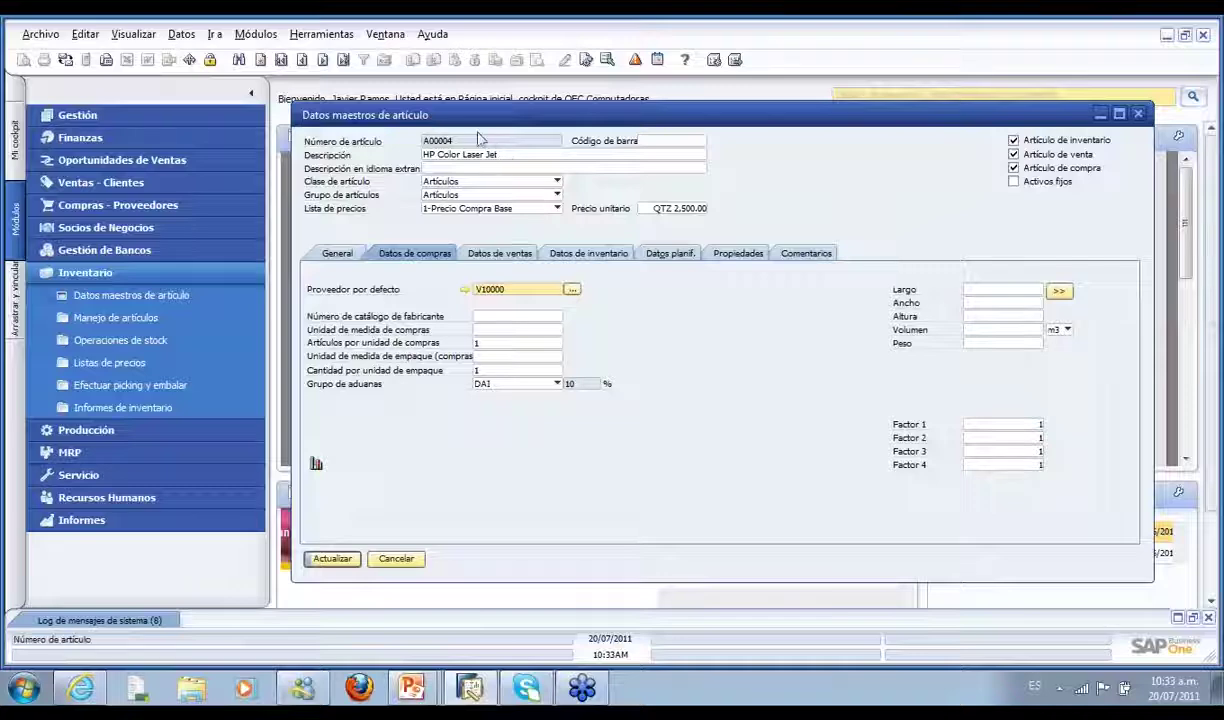
drag(450, 118, 422, 115)
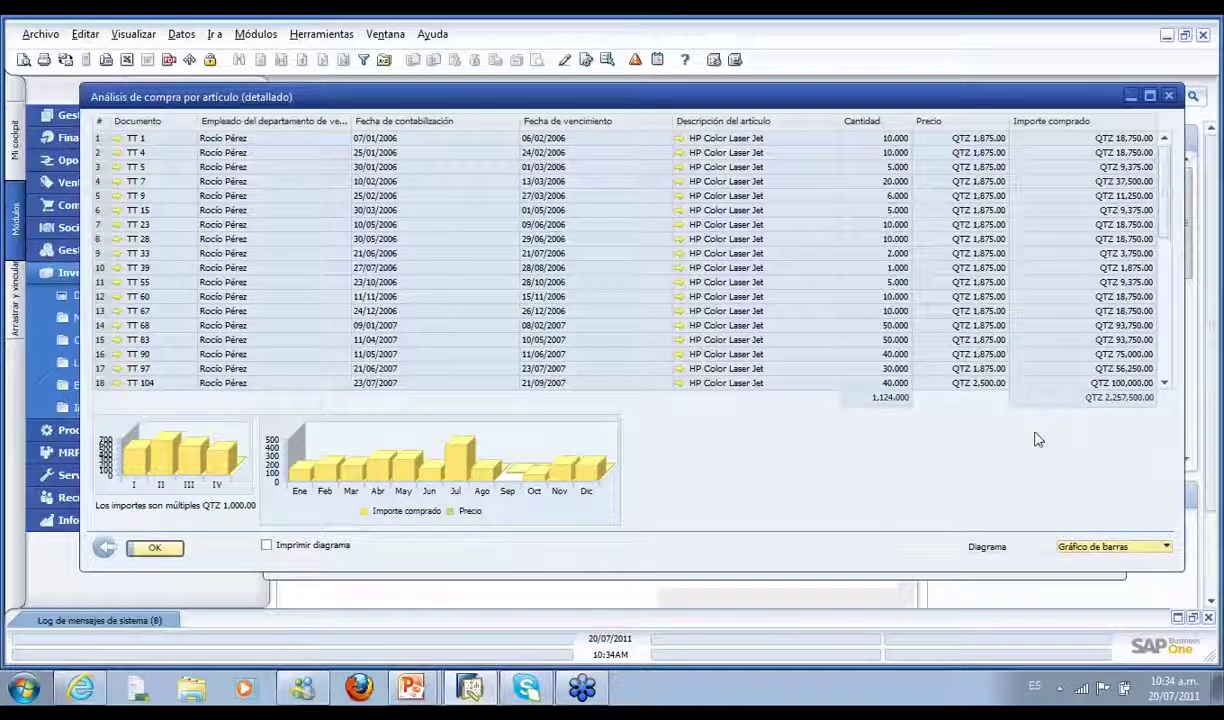
click(1158, 550)
click(1098, 511)
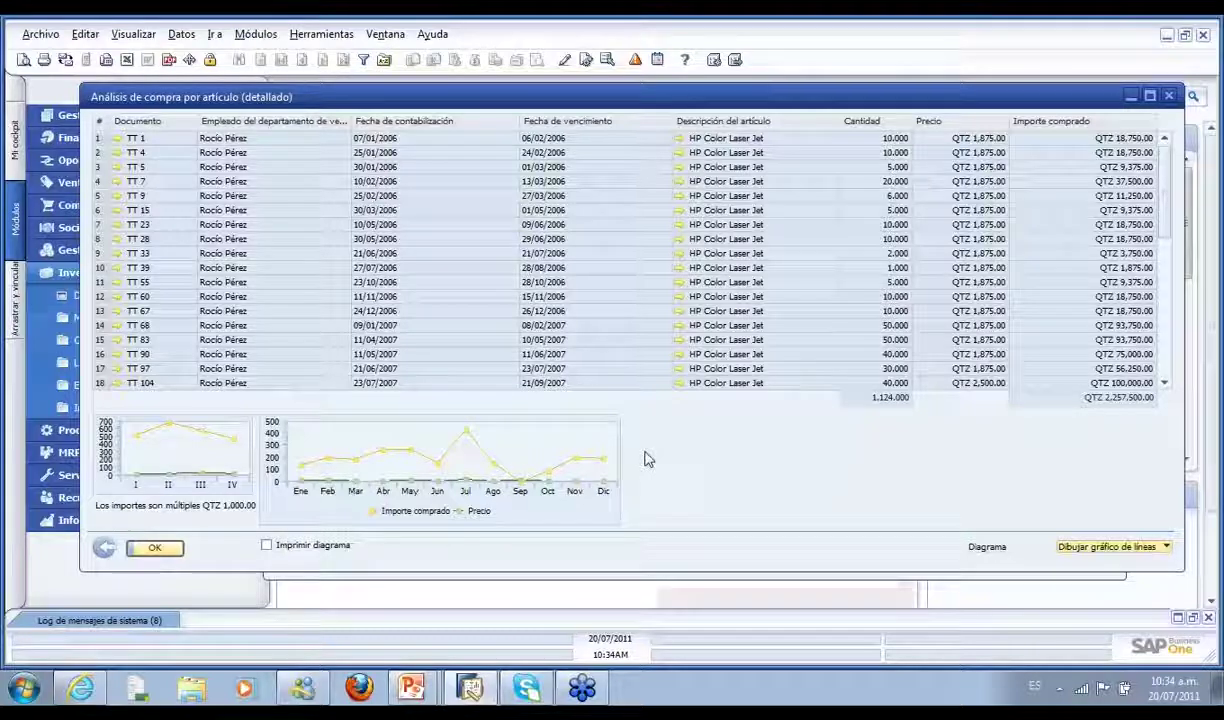
Trace document TT 1 from its supplier invoice to the linked outgoing payment and its payment means
click(118, 139)
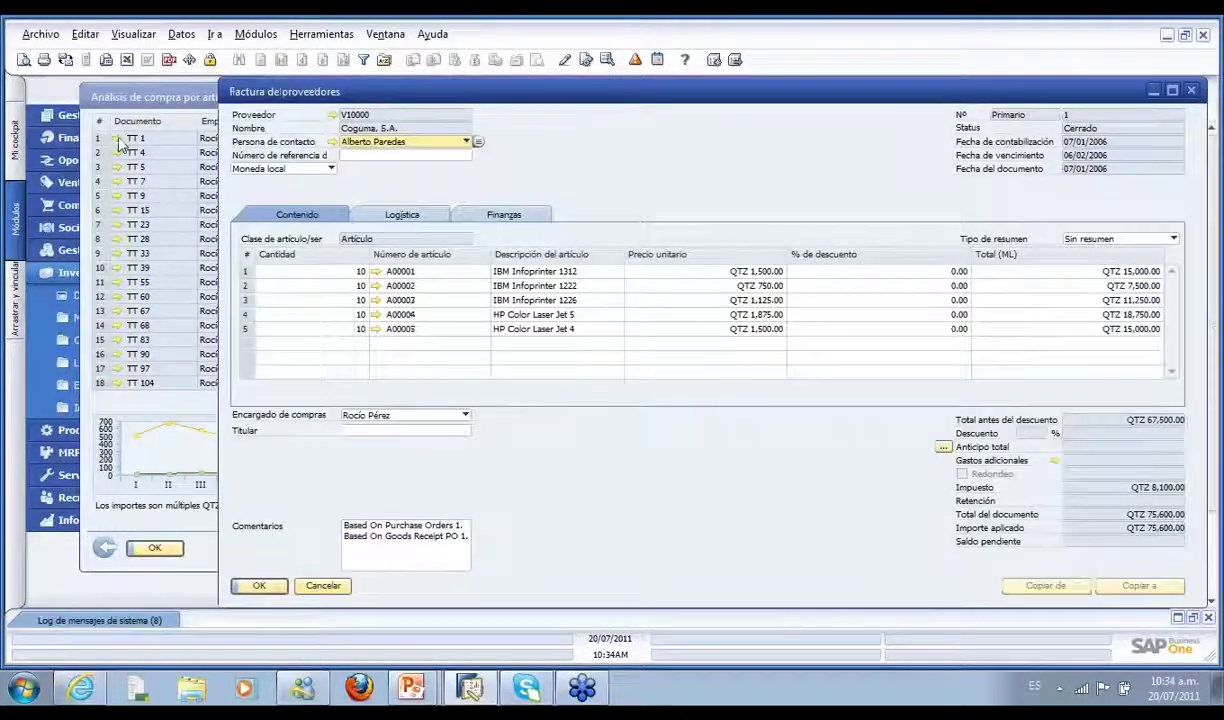
drag(457, 99, 390, 96)
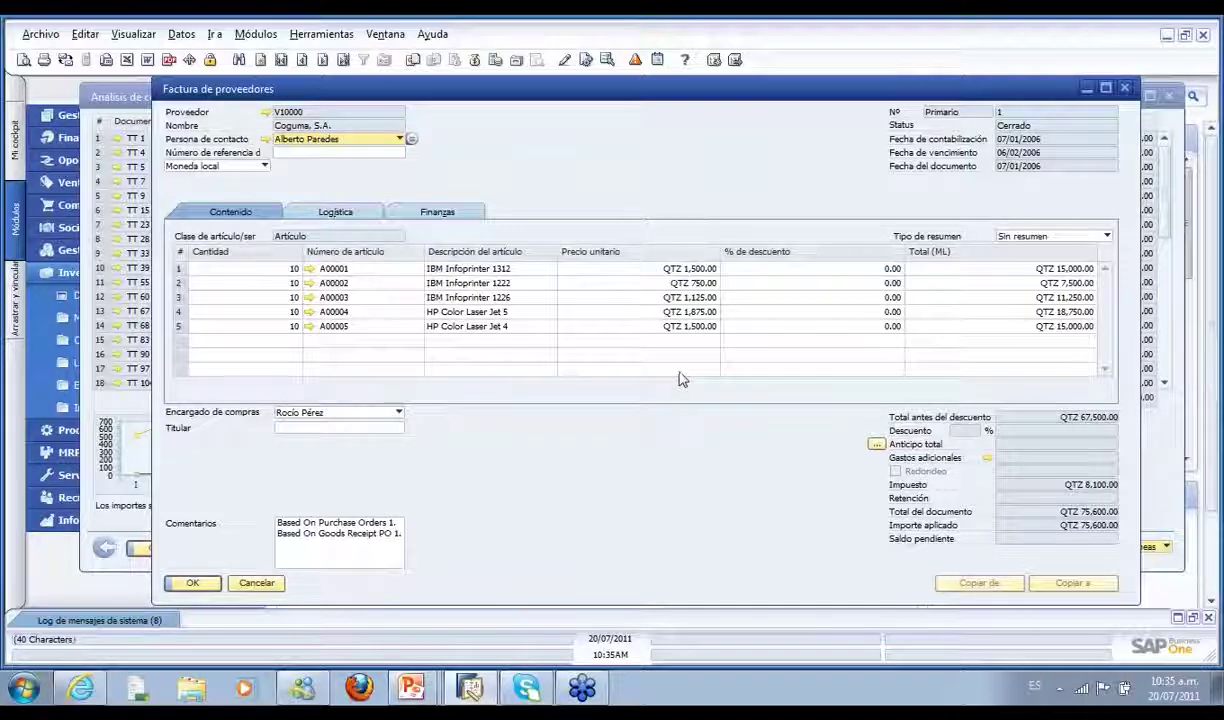
click(476, 62)
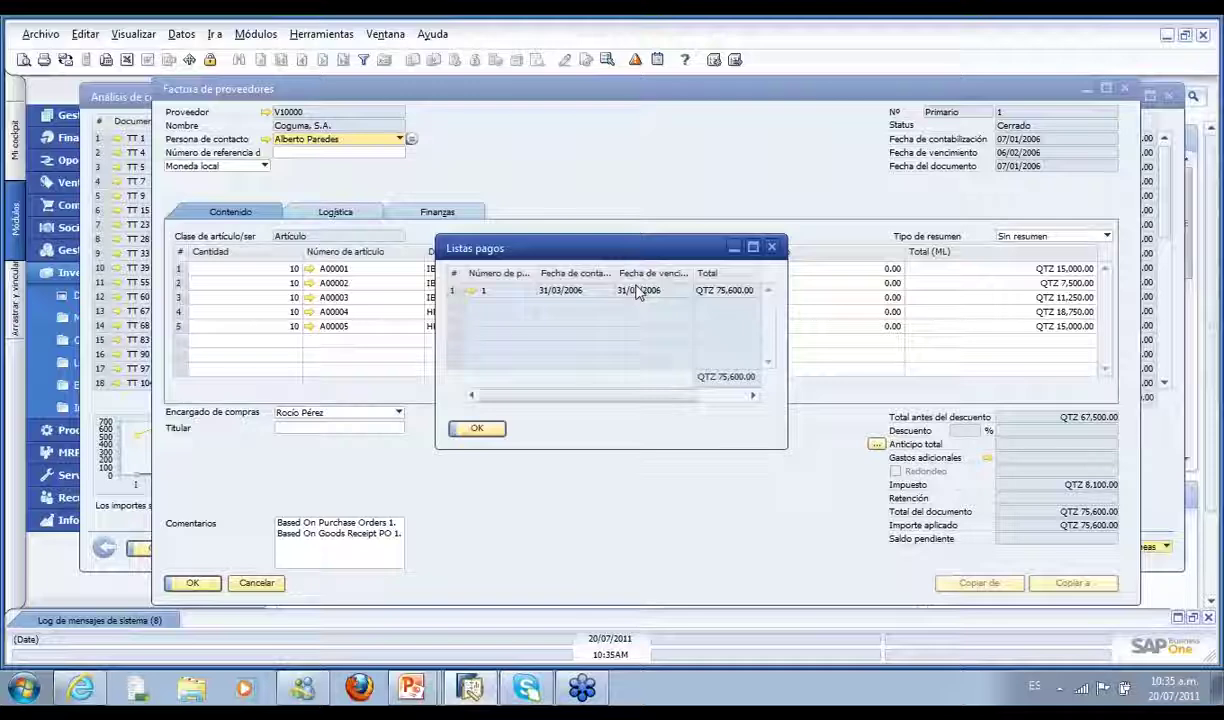
click(470, 291)
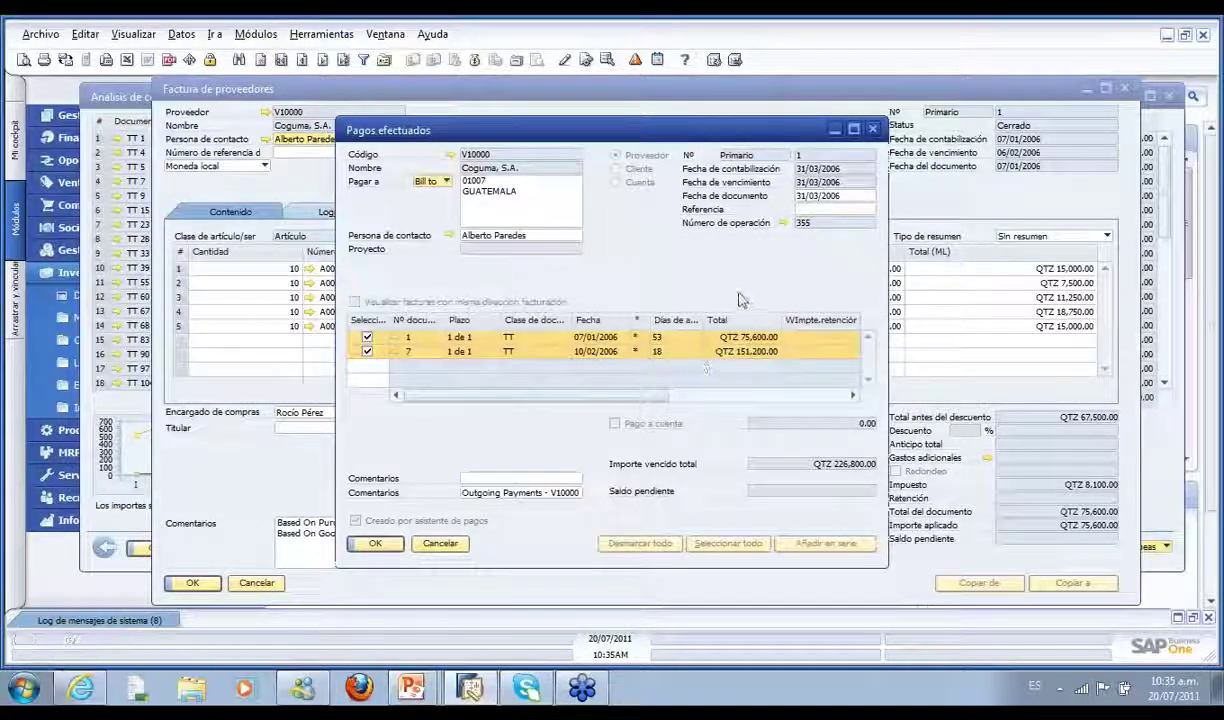
click(477, 60)
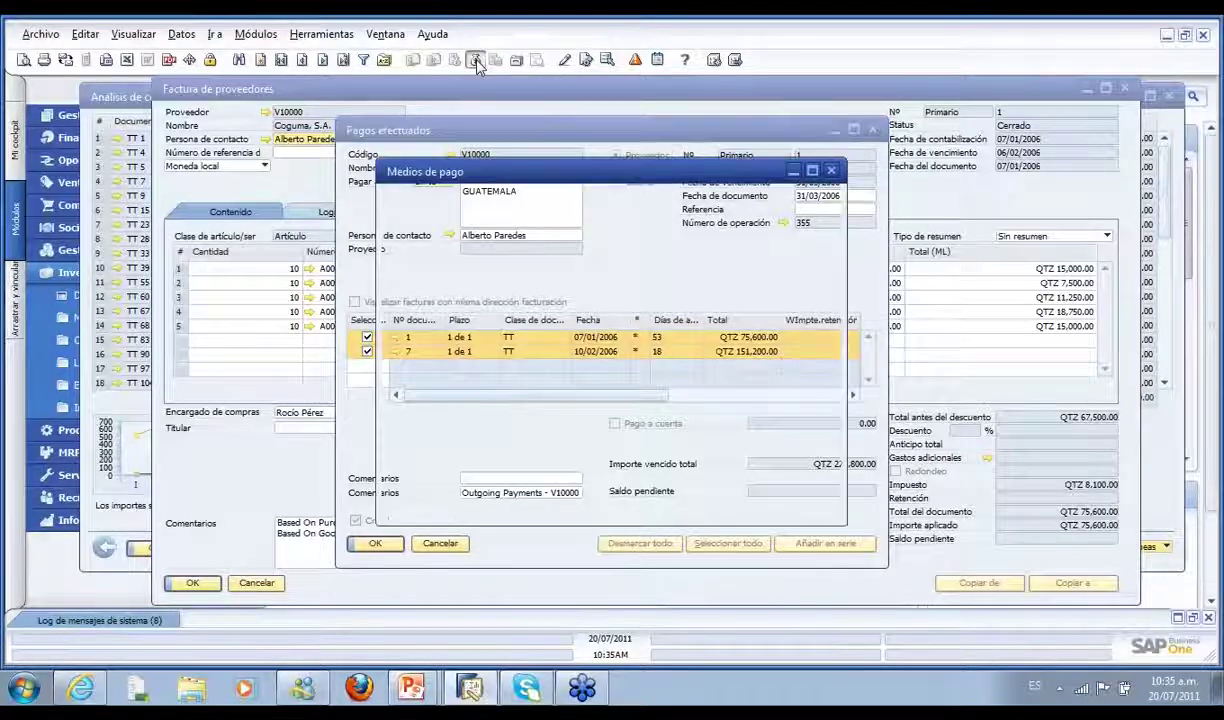
Review the payment's check means and its journal entry, then close the outgoing payment to return to the supplier invoice
drag(495, 173, 458, 170)
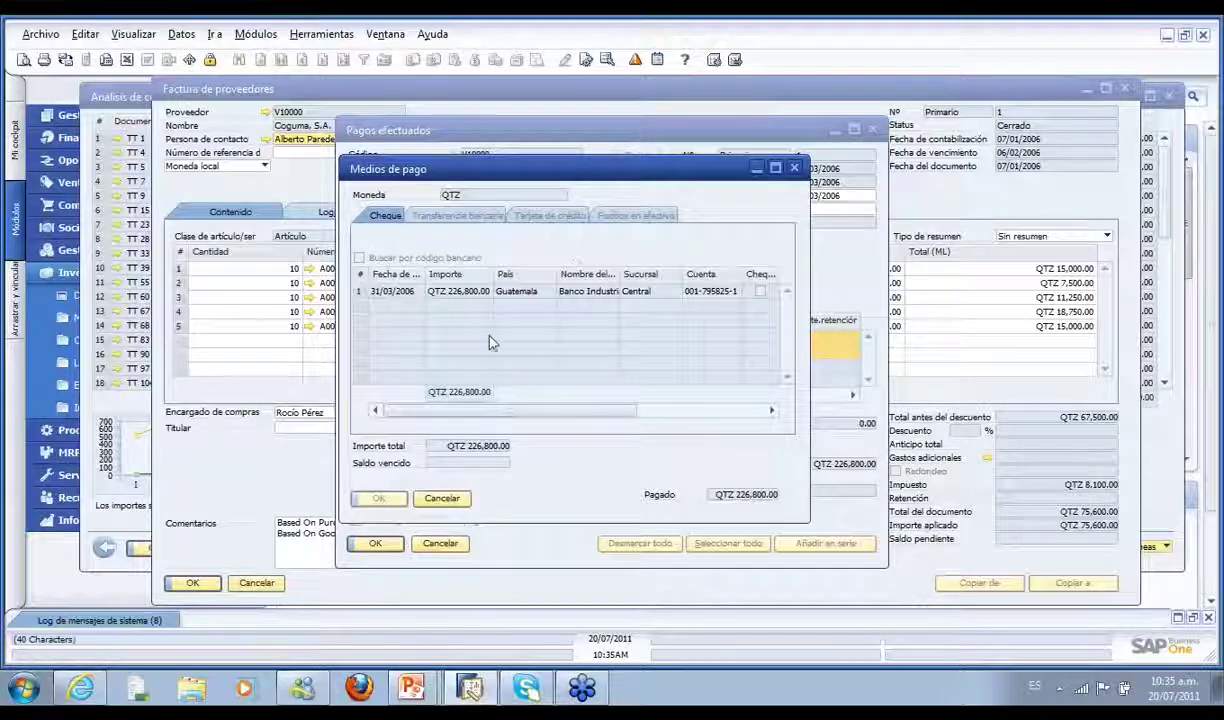
click(441, 499)
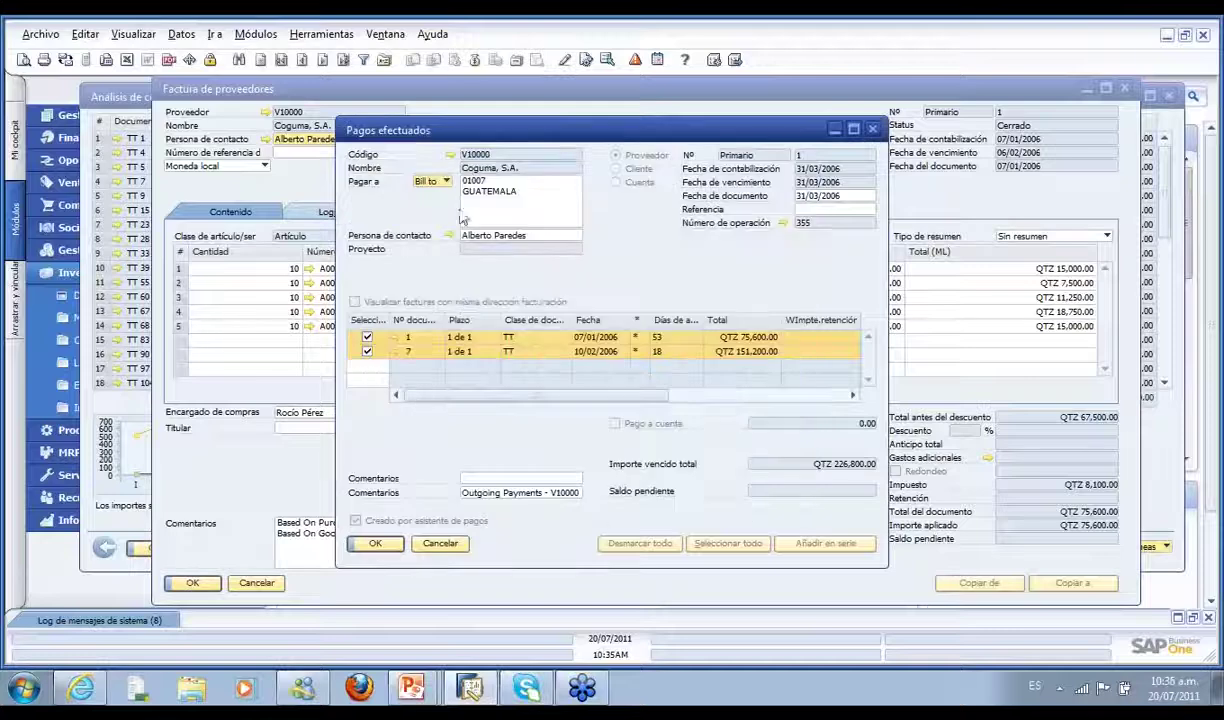
click(784, 223)
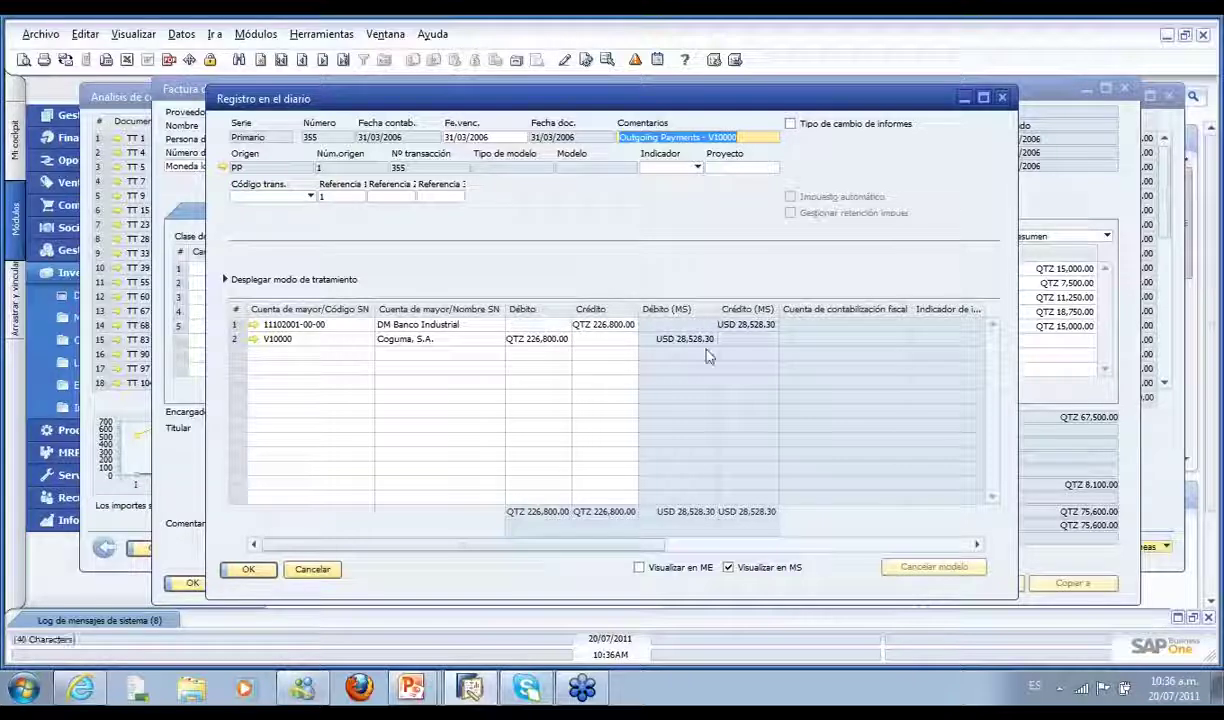
click(249, 571)
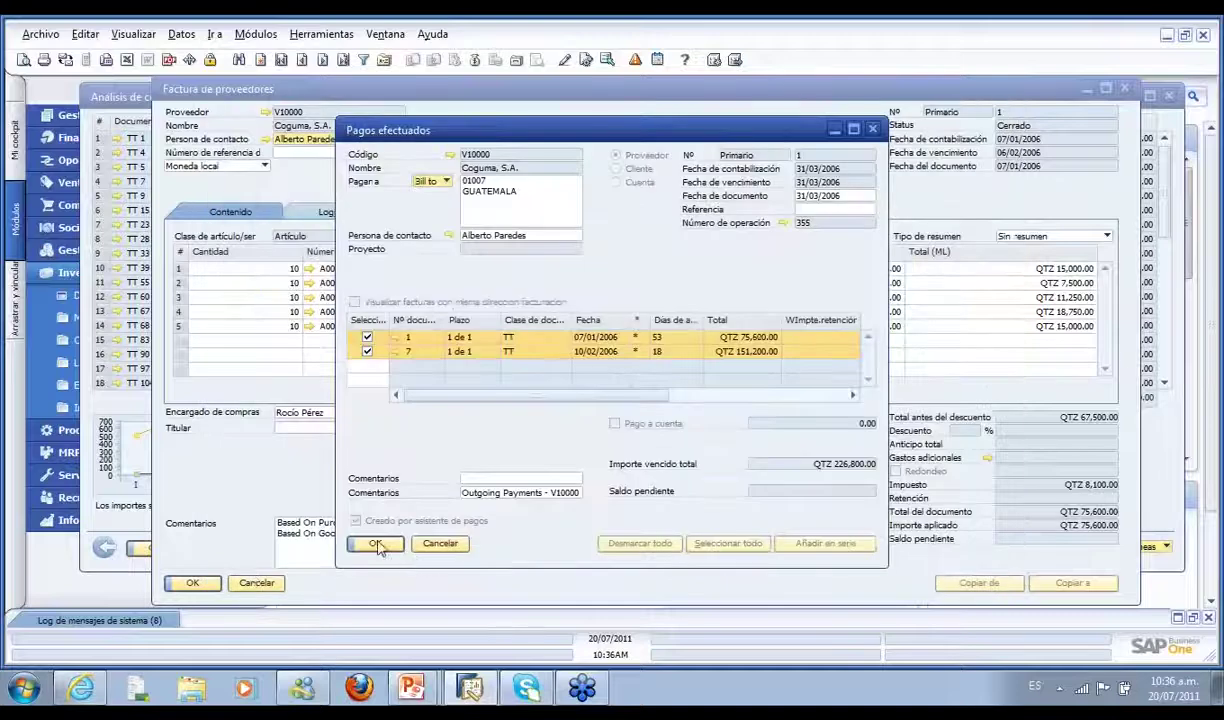
click(376, 545)
click(470, 429)
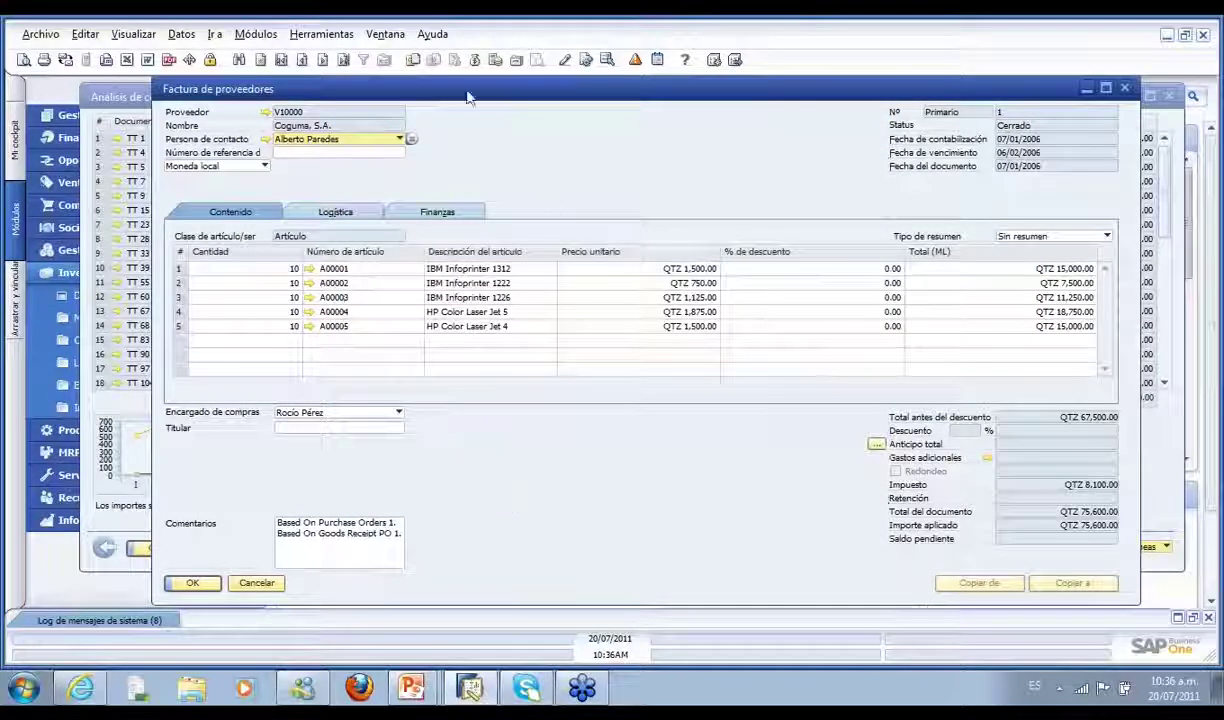
Trace the supplier invoice back to its base goods receipt and widen the Entrada de mercancias window on both sides
drag(445, 91, 463, 102)
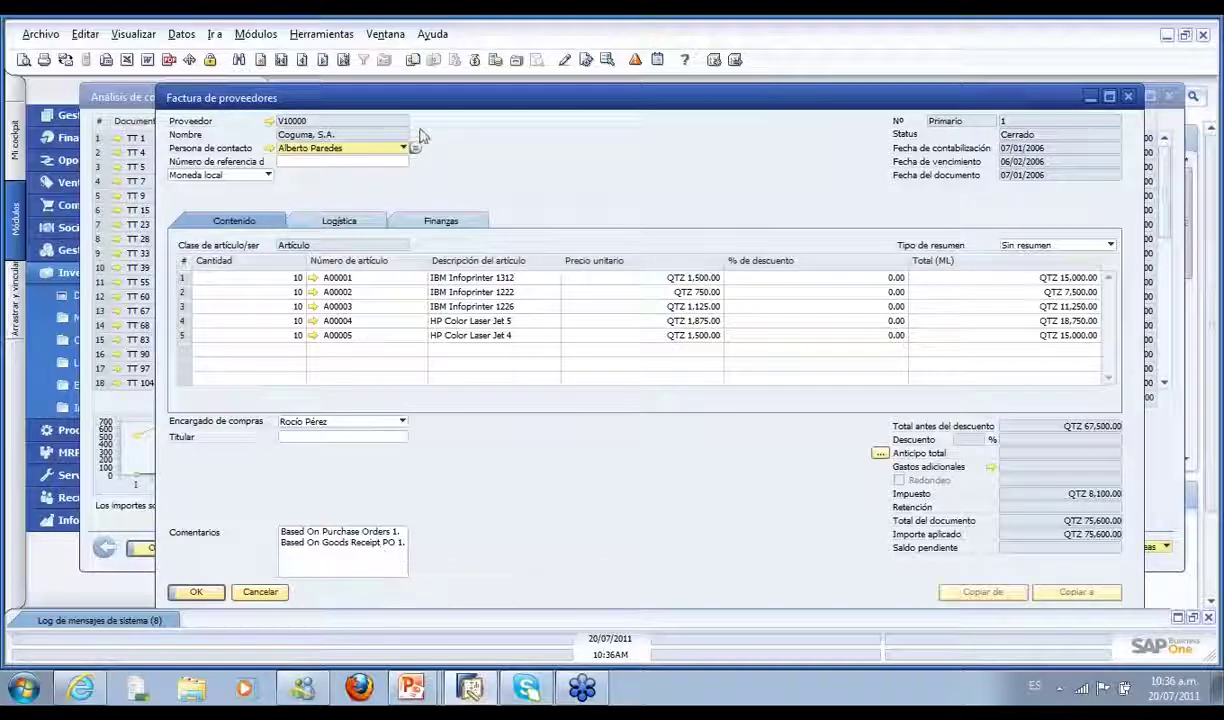
click(414, 61)
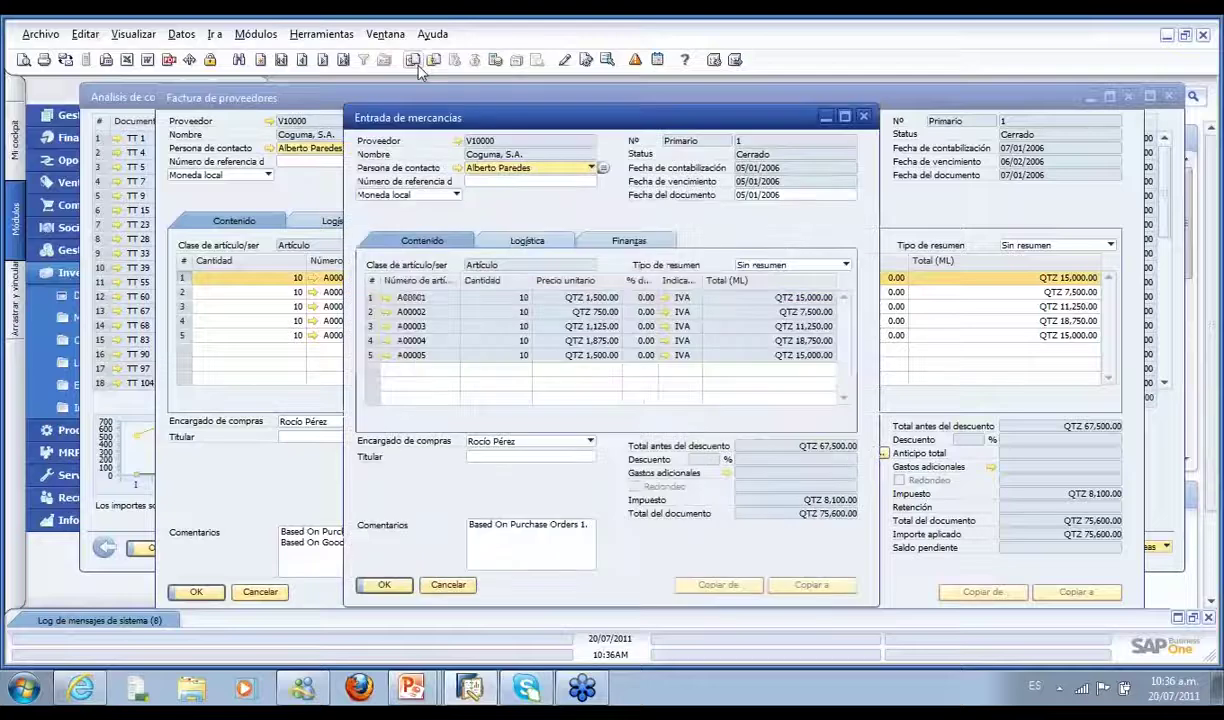
click(343, 330)
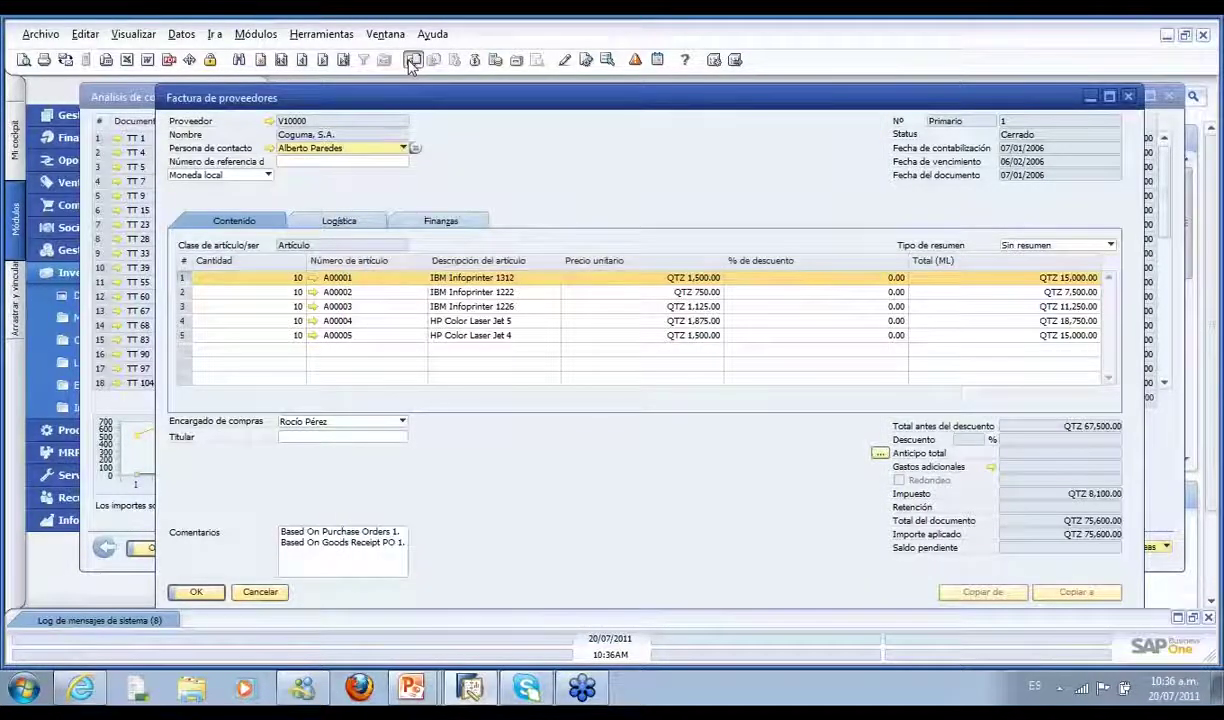
click(412, 61)
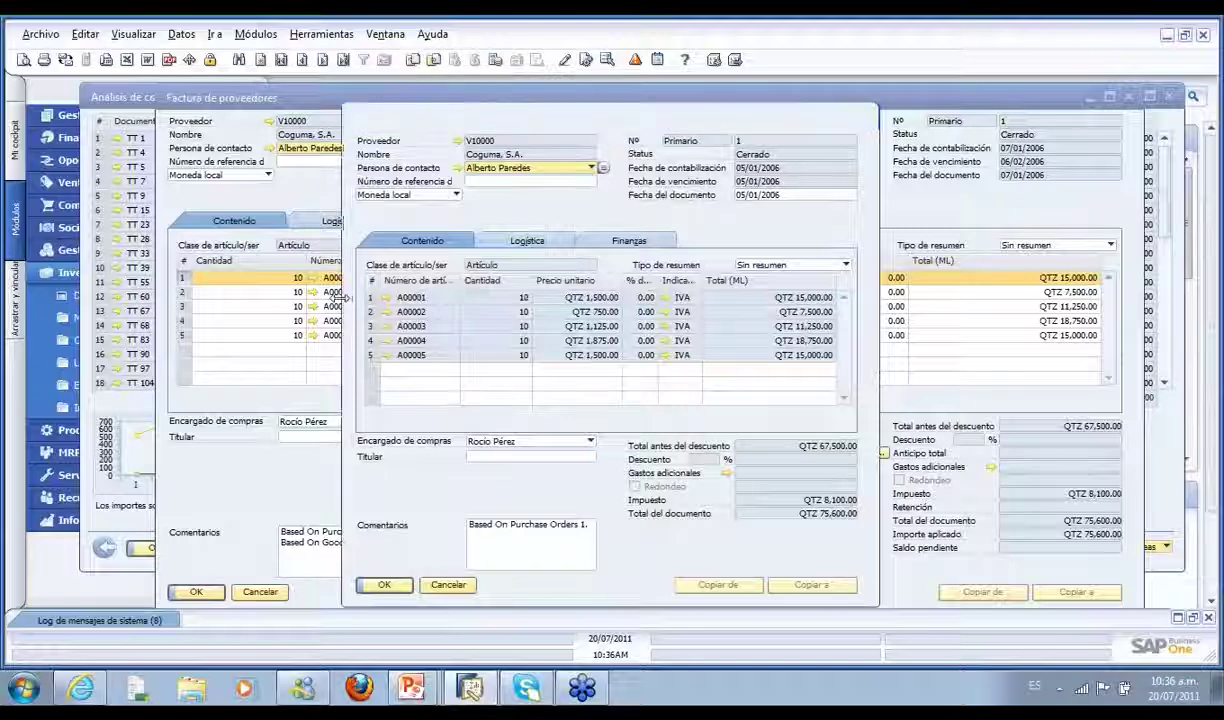
drag(341, 298, 273, 298)
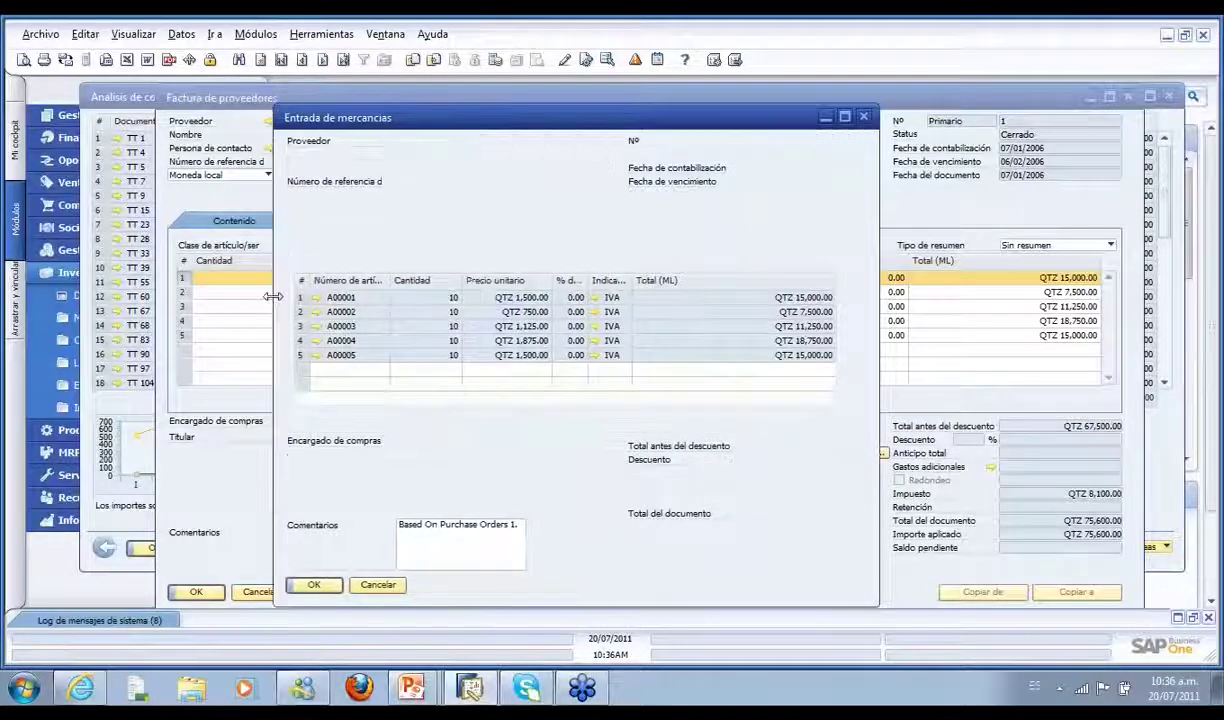
drag(879, 241, 996, 222)
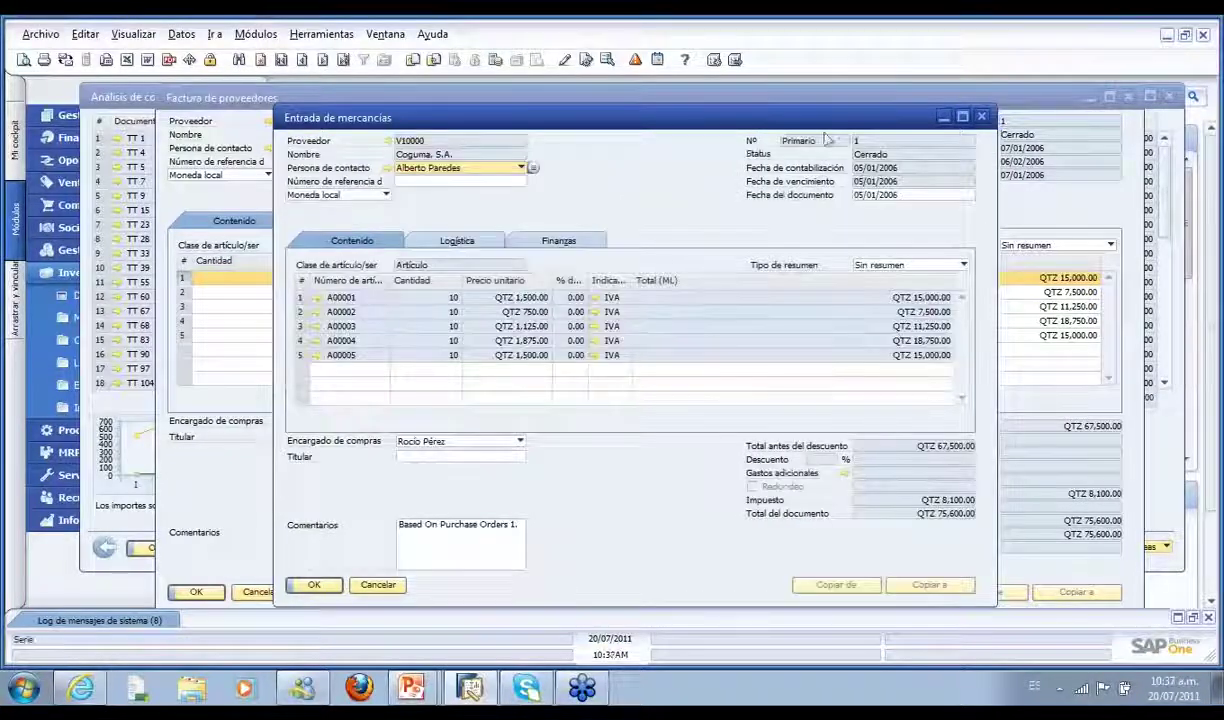
Open the purchase order behind the goods receipt, then close both documents to return to the supplier invoice
click(413, 58)
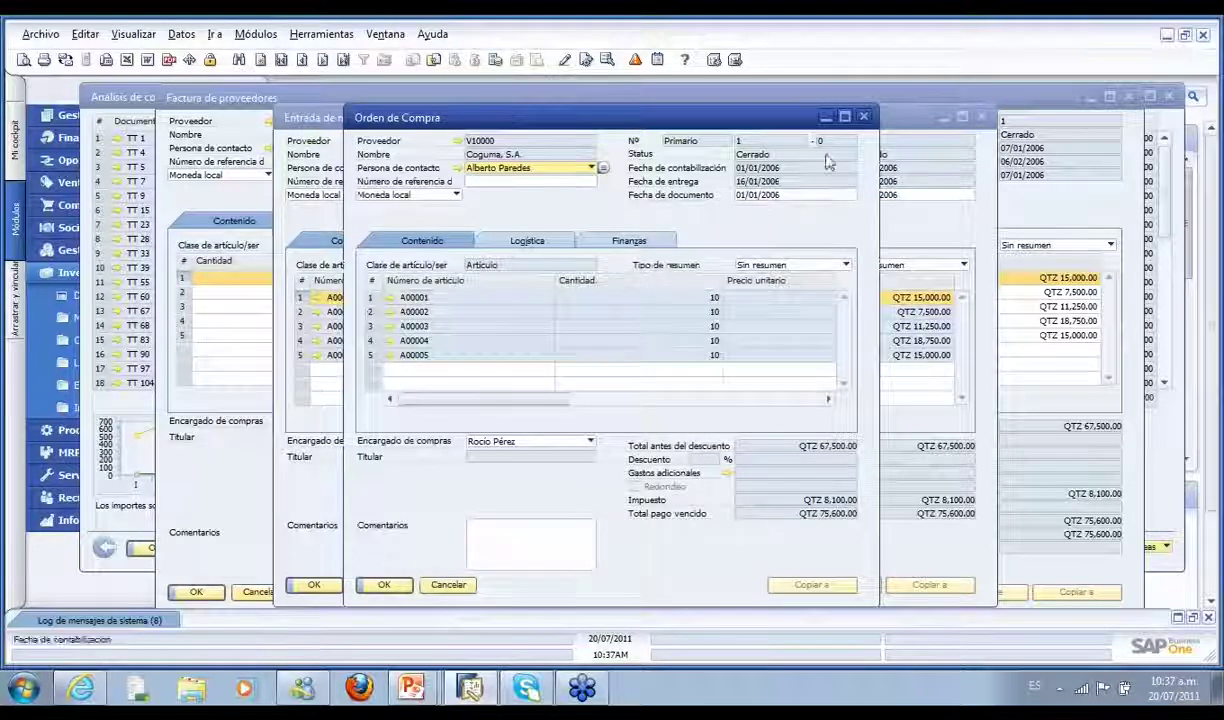
click(864, 117)
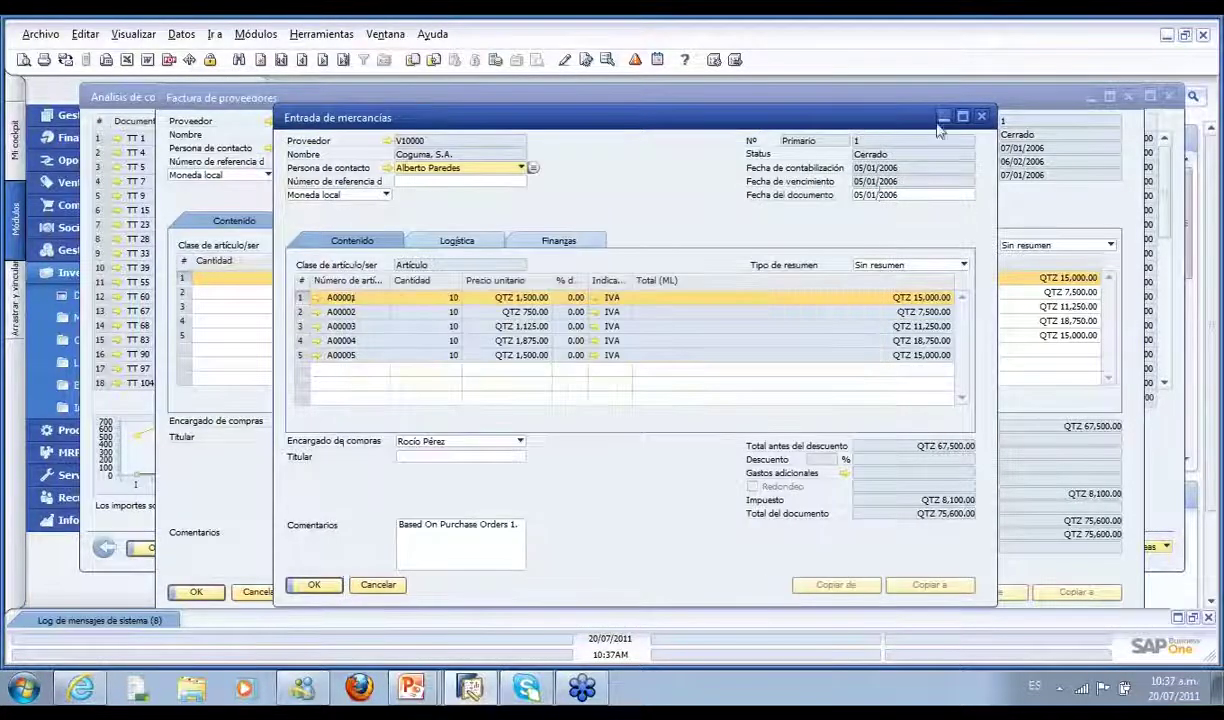
click(981, 117)
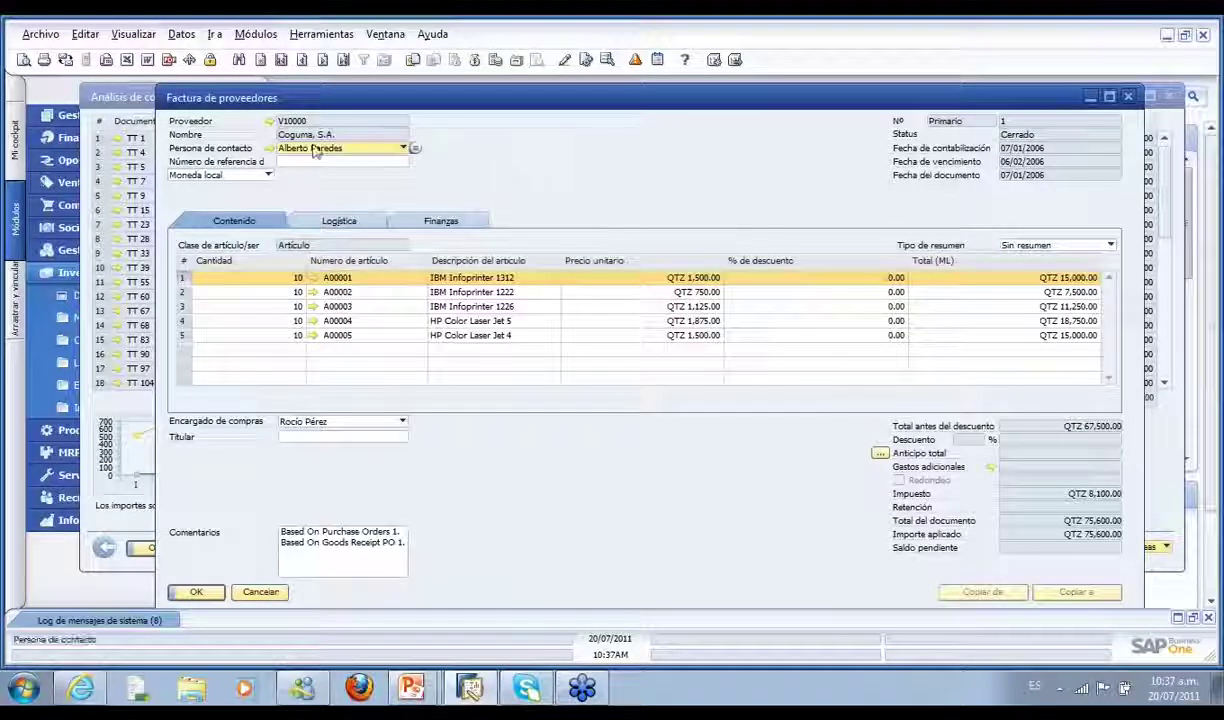
View the purchase analysis from supplier V10000's master data as Dibujar gráfico de líneas in a widened window, then close the report
click(270, 121)
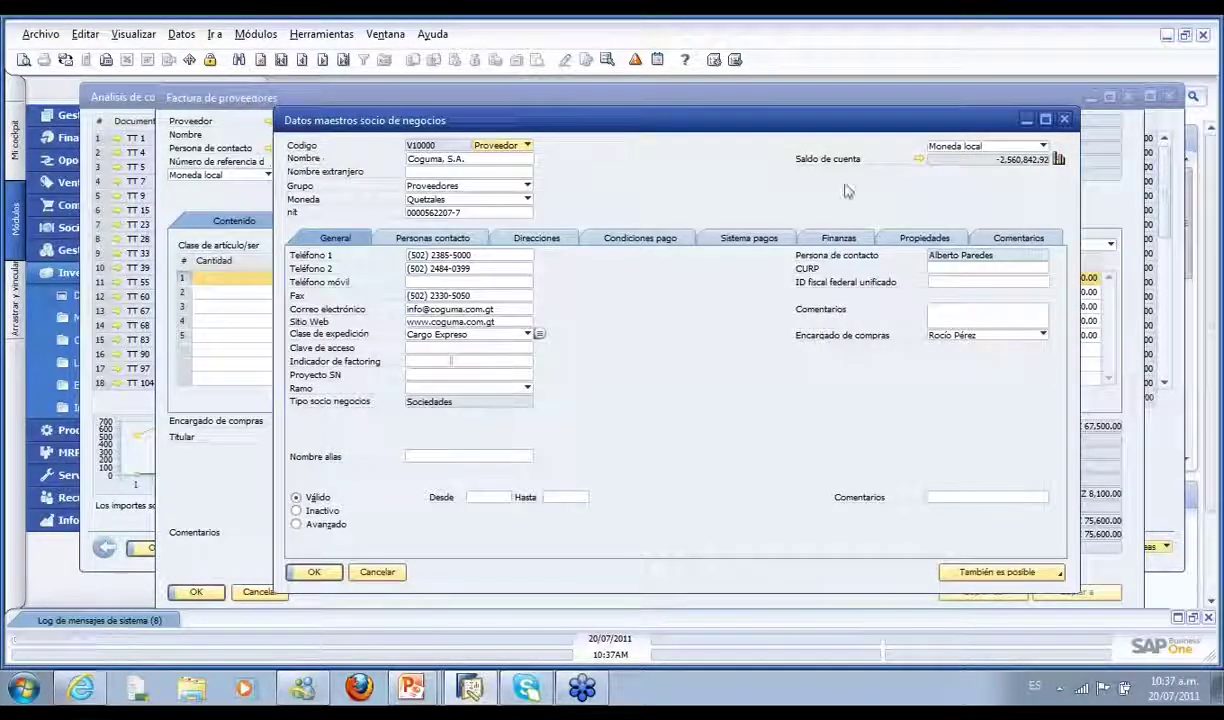
click(1060, 168)
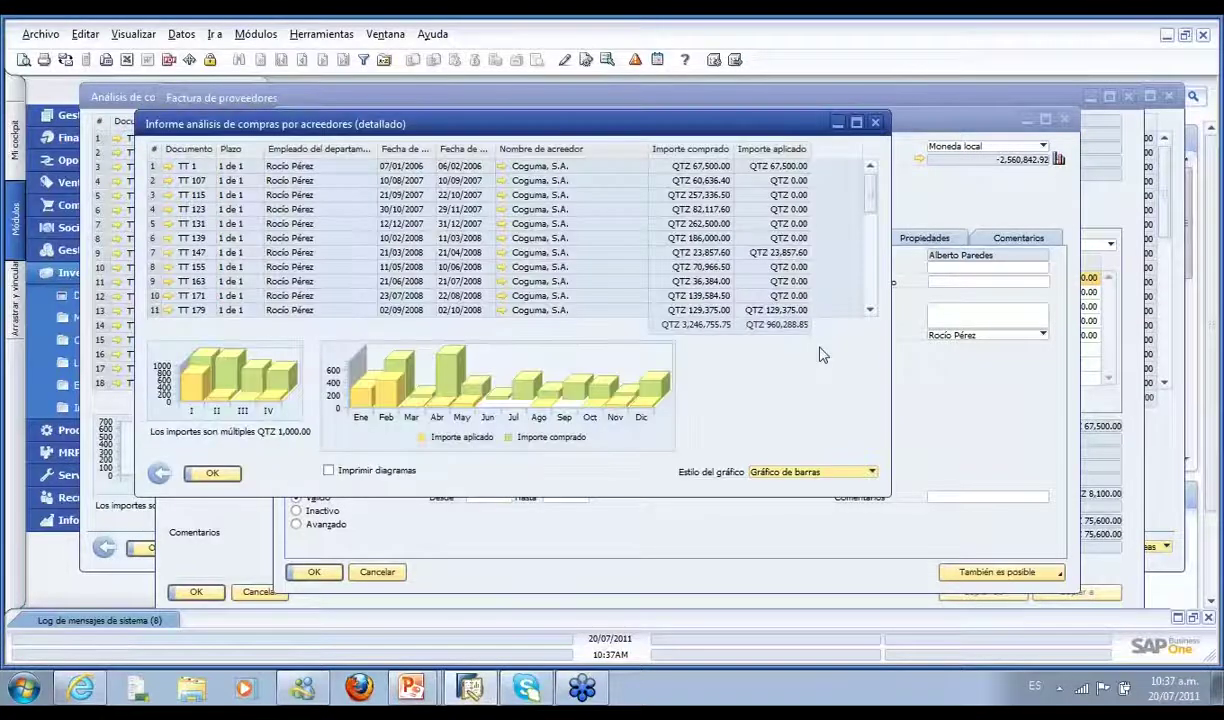
click(836, 471)
click(853, 501)
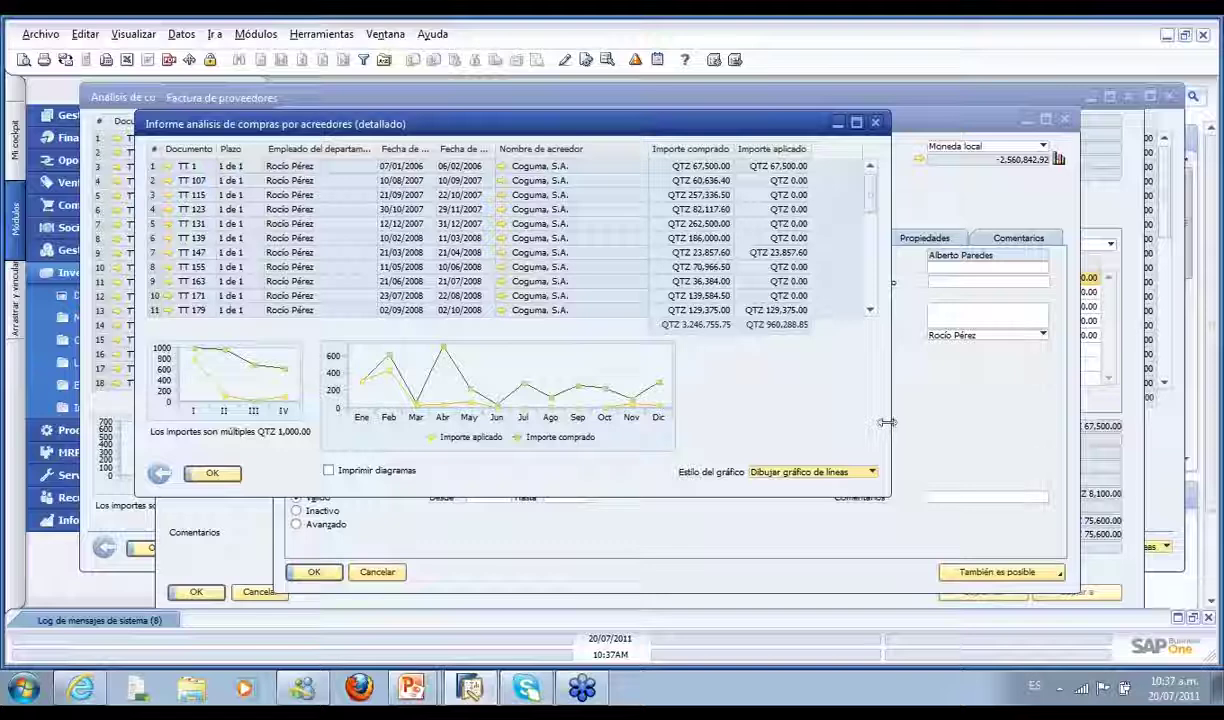
drag(886, 422, 976, 398)
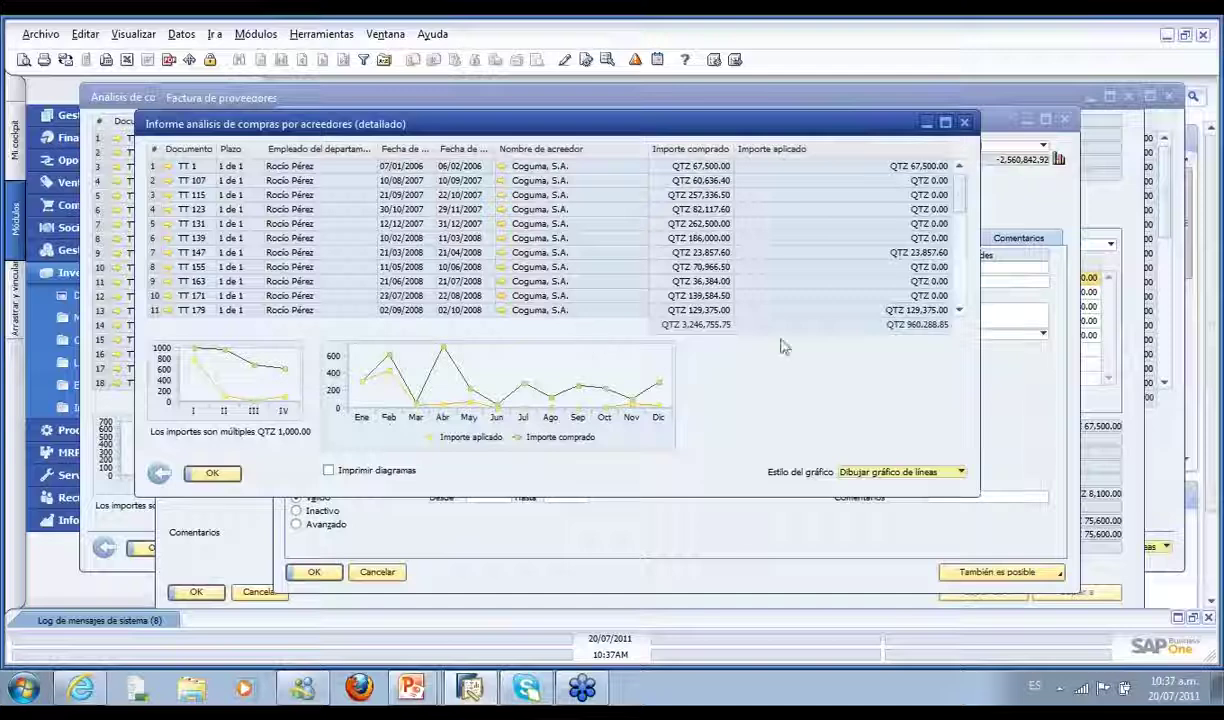
click(966, 123)
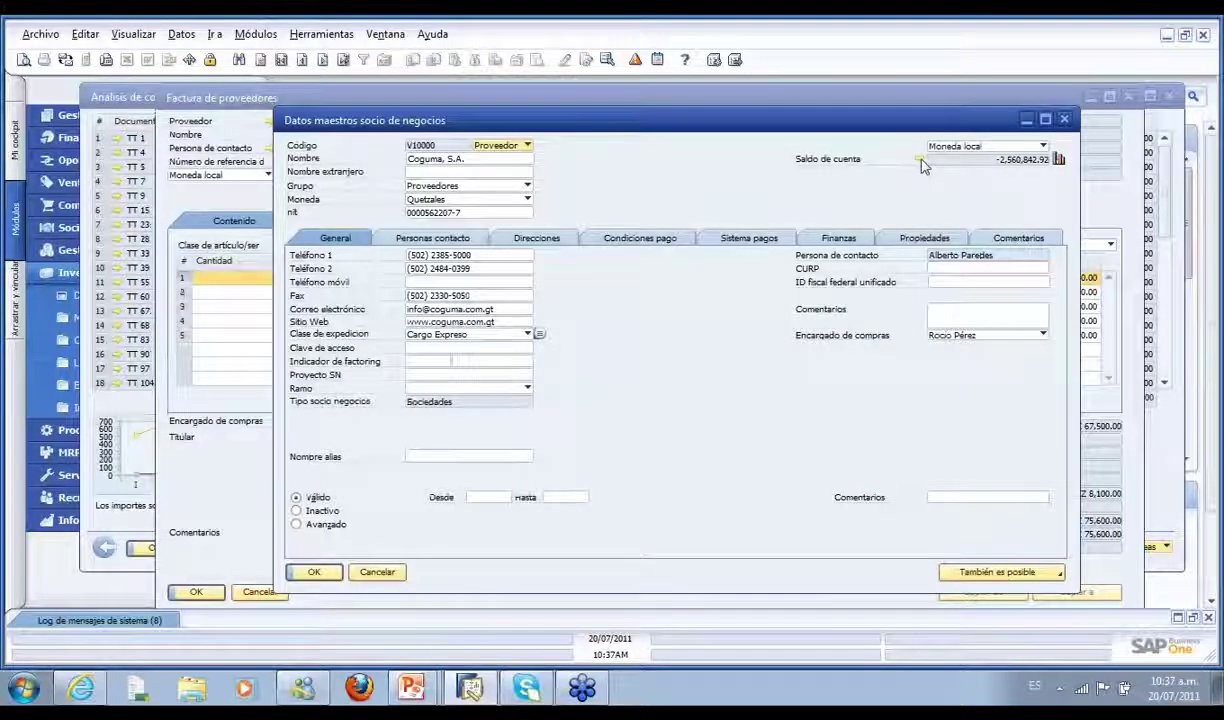
Review the supplier's account balance without the Fecha de contabilización filter, then close it and the supplier's master data
click(920, 162)
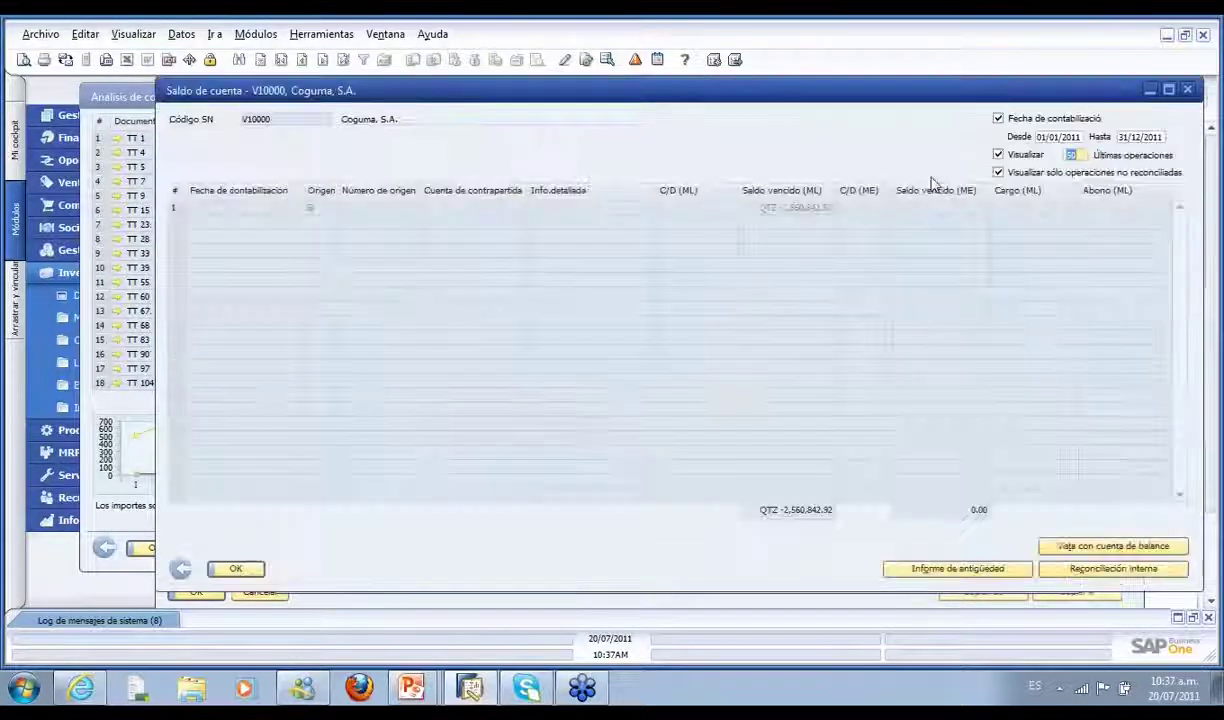
click(999, 119)
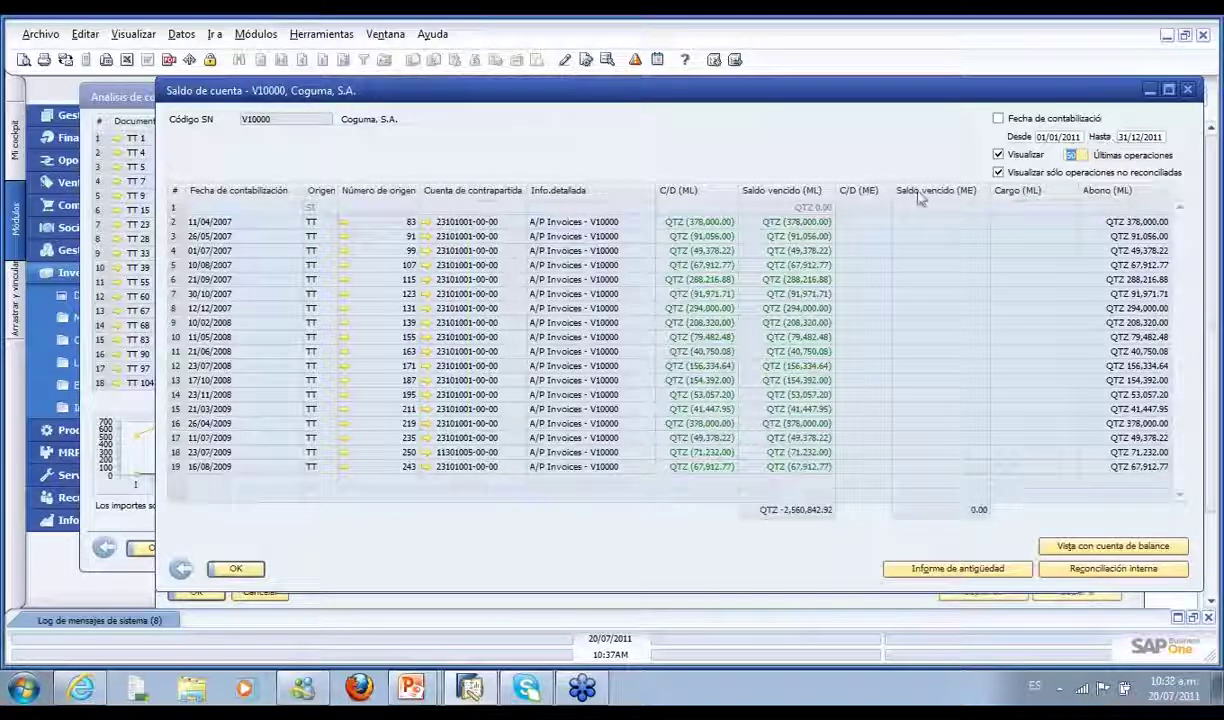
click(257, 572)
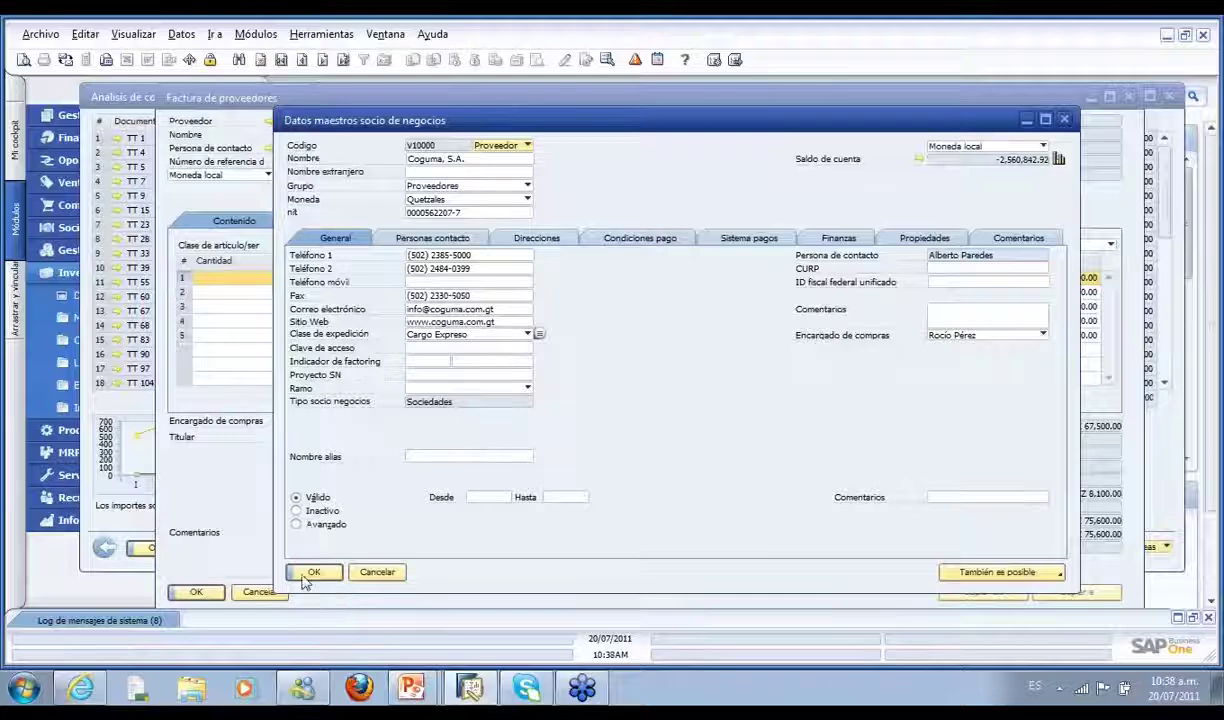
click(309, 574)
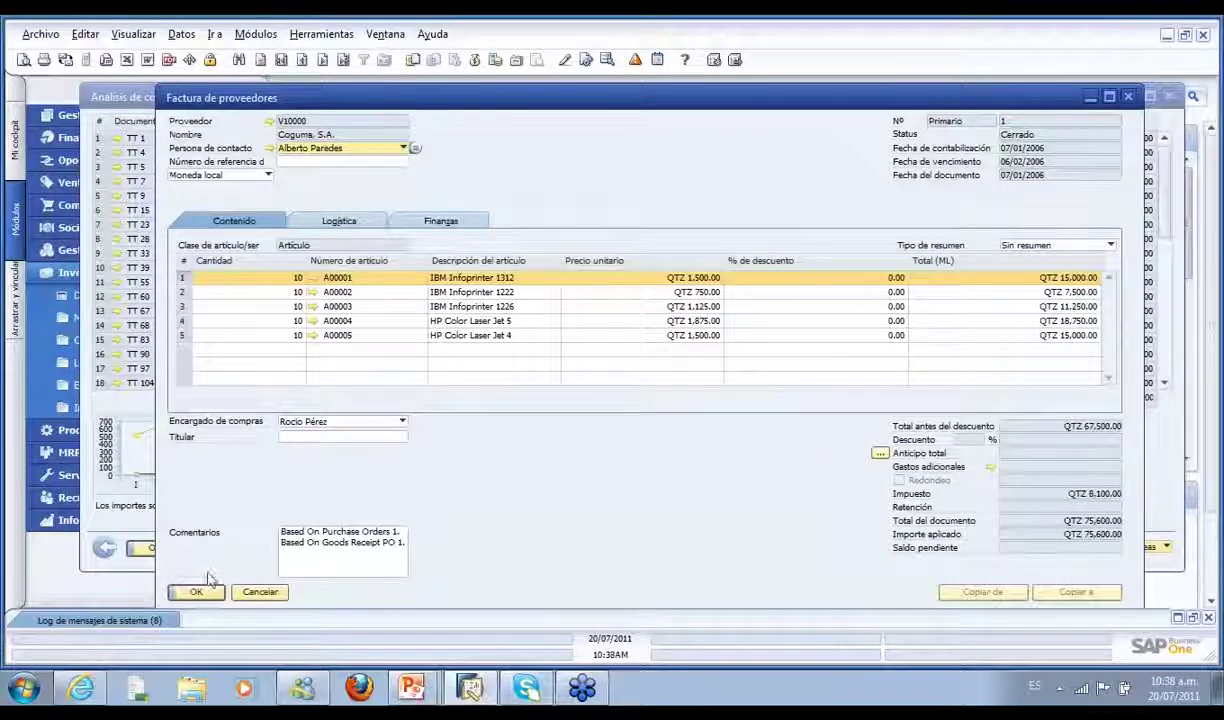
Close the supplier invoice, the remaining goods receipt and the purchase analysis to return to the article's master data
click(200, 596)
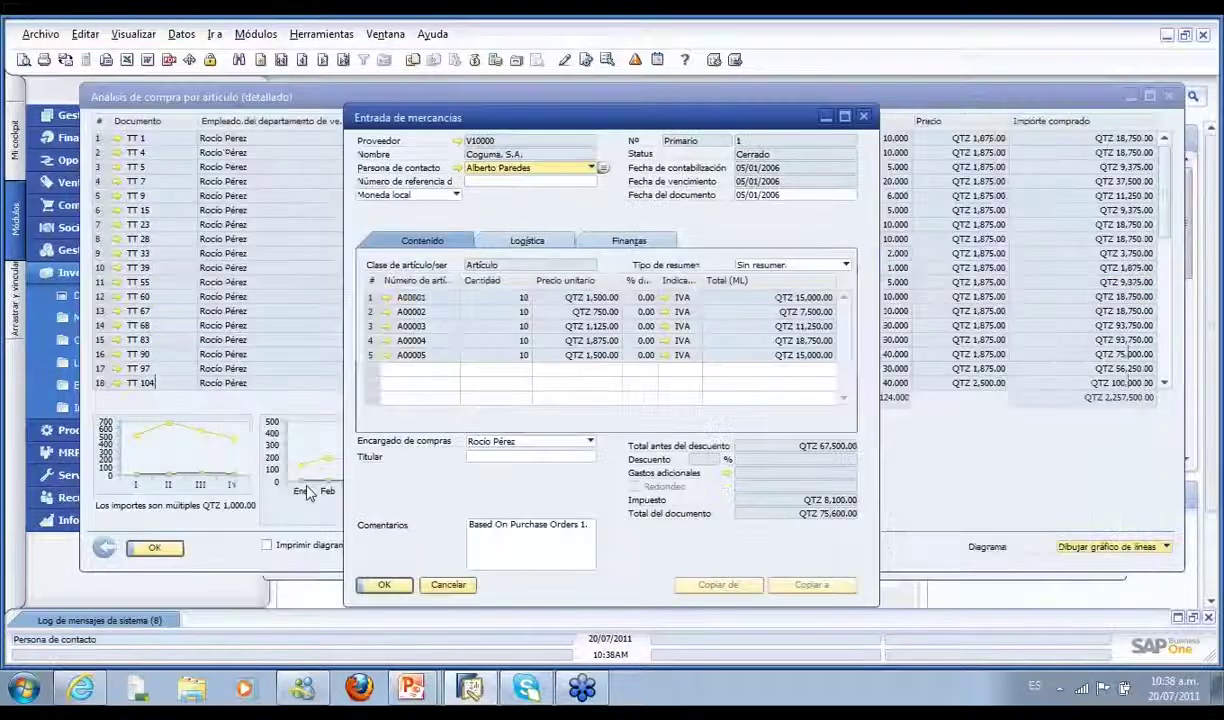
click(387, 584)
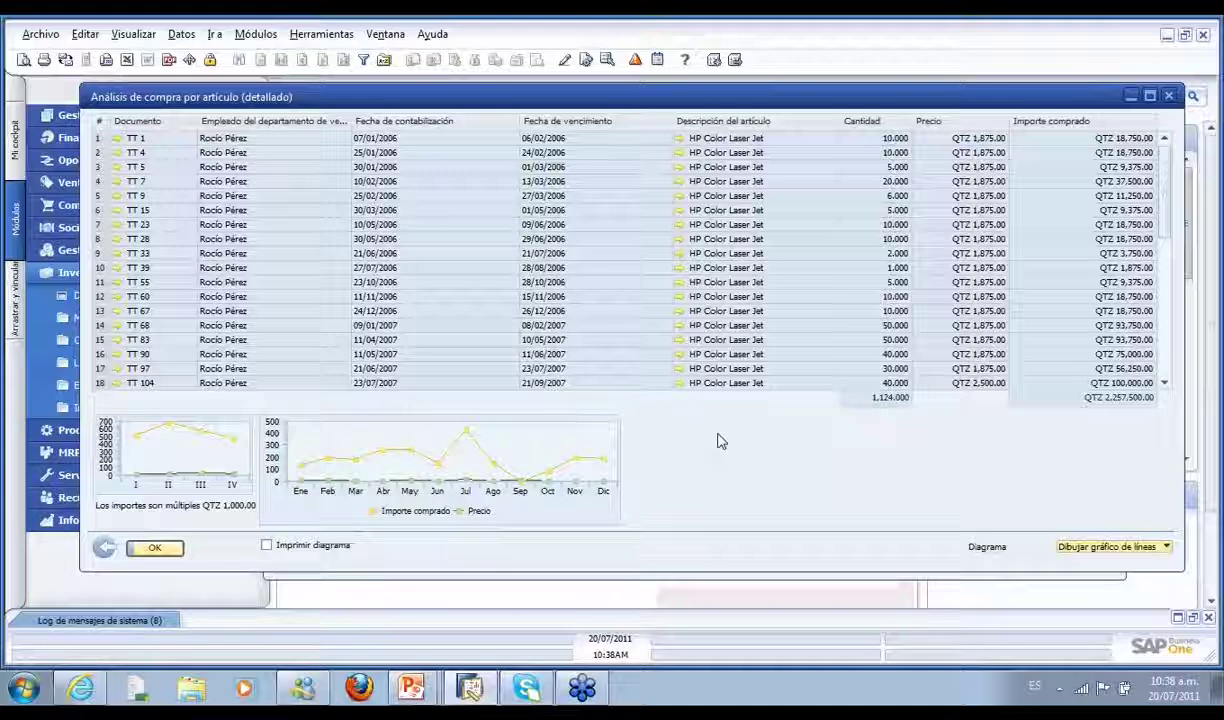
click(157, 549)
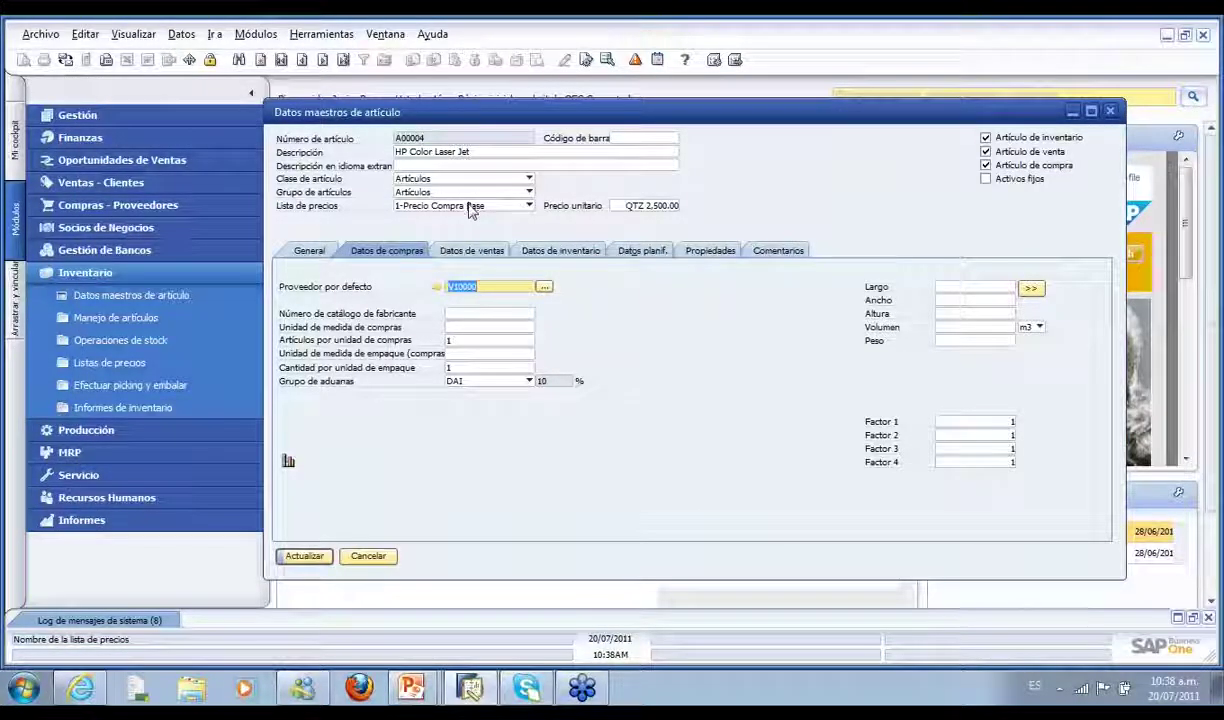
Open the detailed sales analysis from the article's sales data, set its diagram to Dibujar gráfico de líneas and look through the listed documents
click(470, 250)
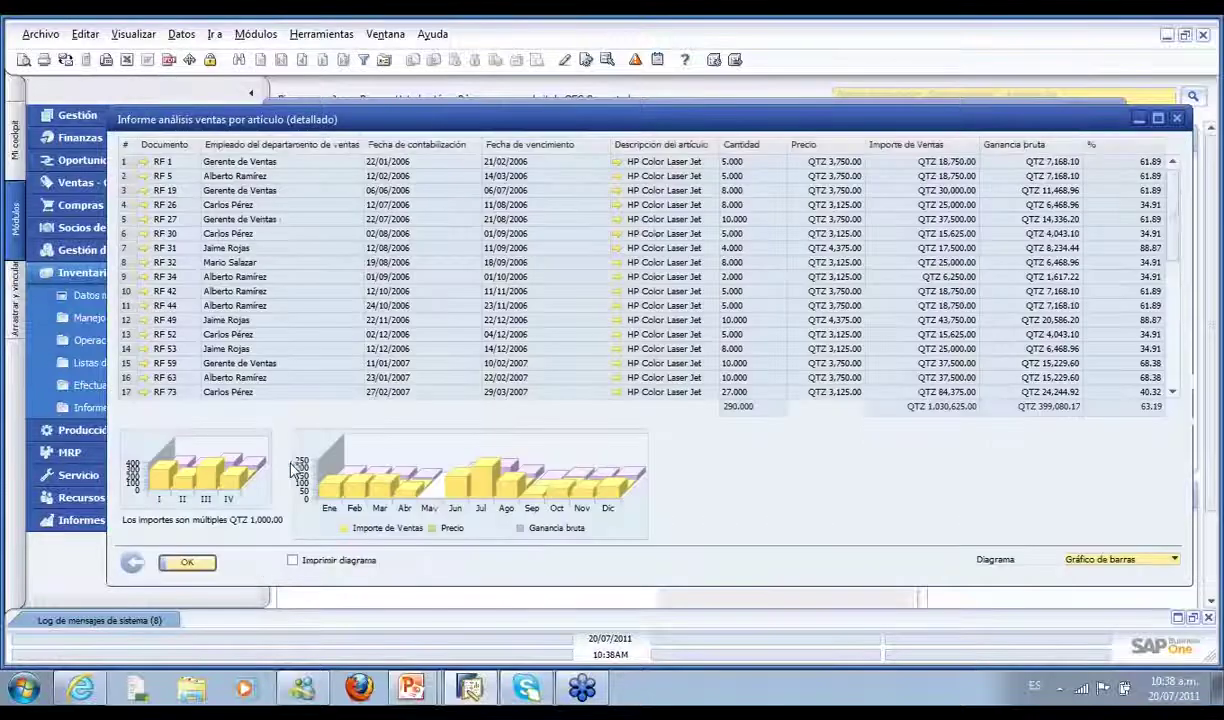
click(1137, 560)
click(1110, 518)
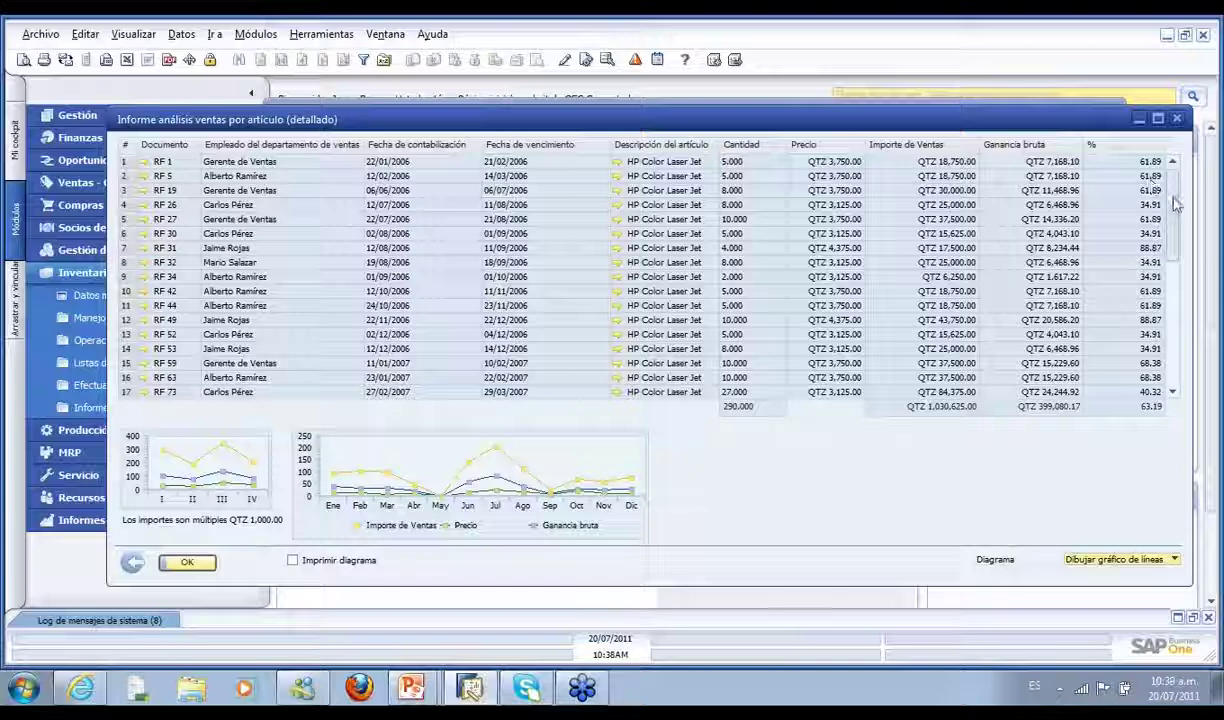
scroll(1176, 212, down, 1)
drag(1176, 212, 1172, 168)
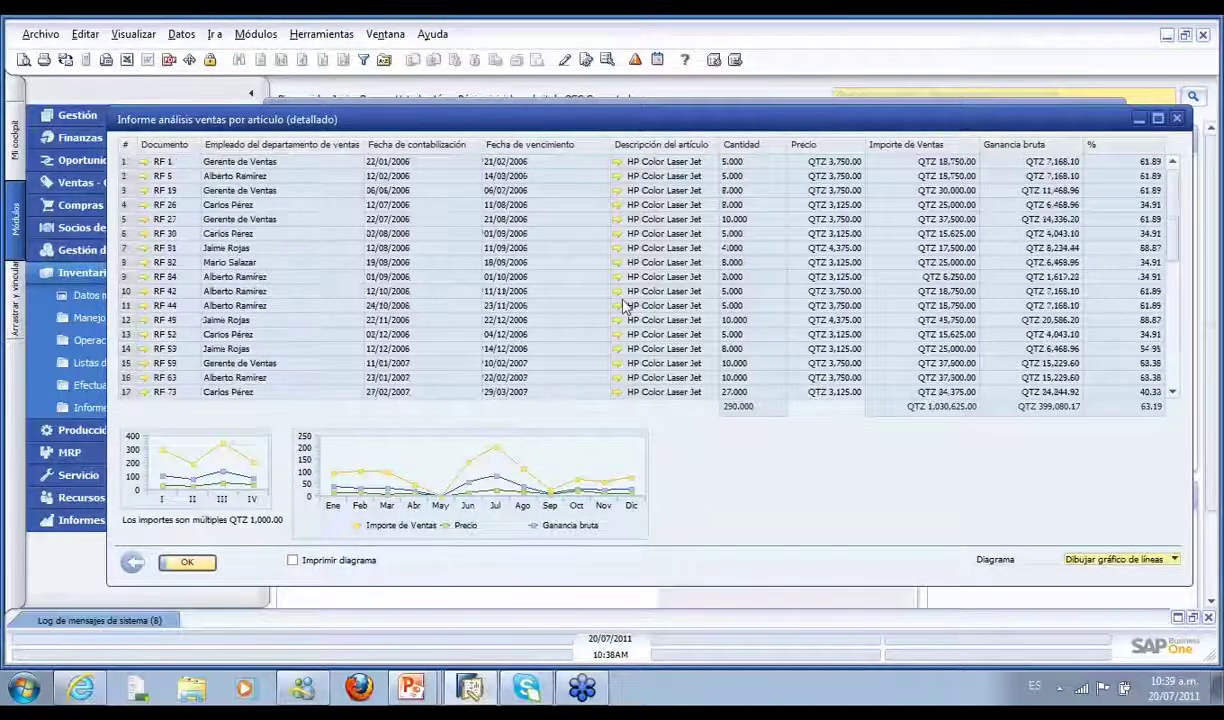
Trace document RF 1 from its customer invoice back through the delivery and sales order to the sales quotation, then close the quotation
click(146, 162)
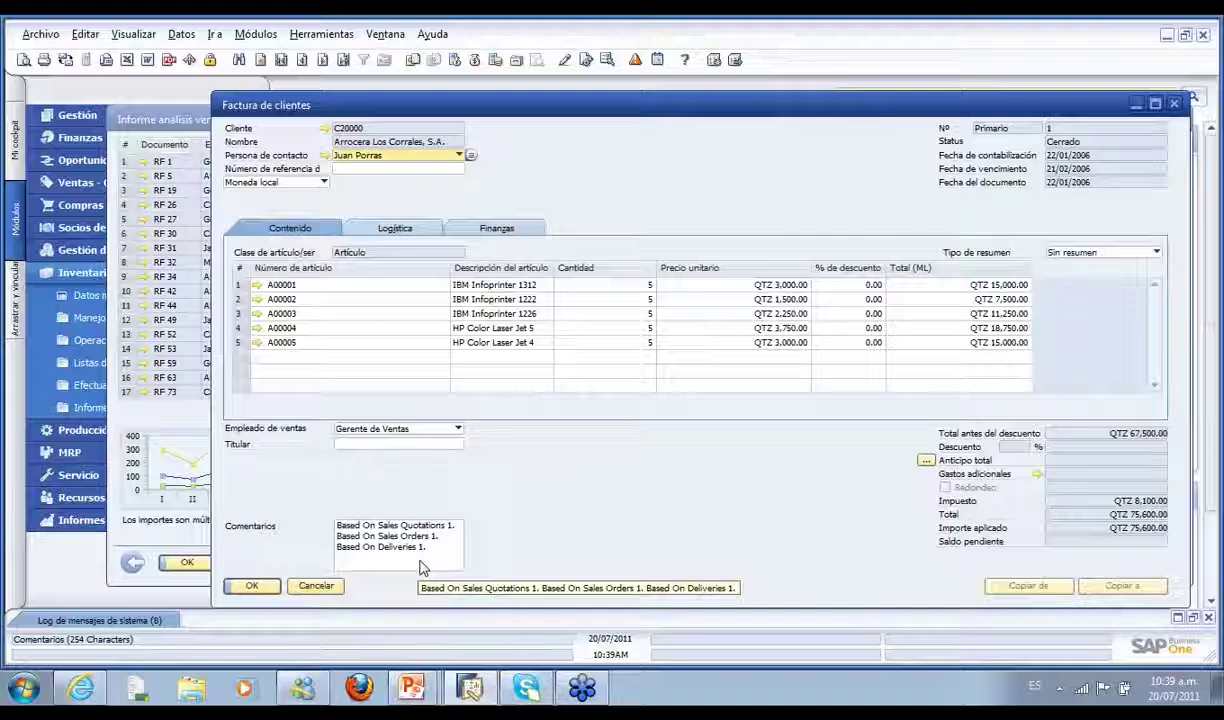
click(413, 60)
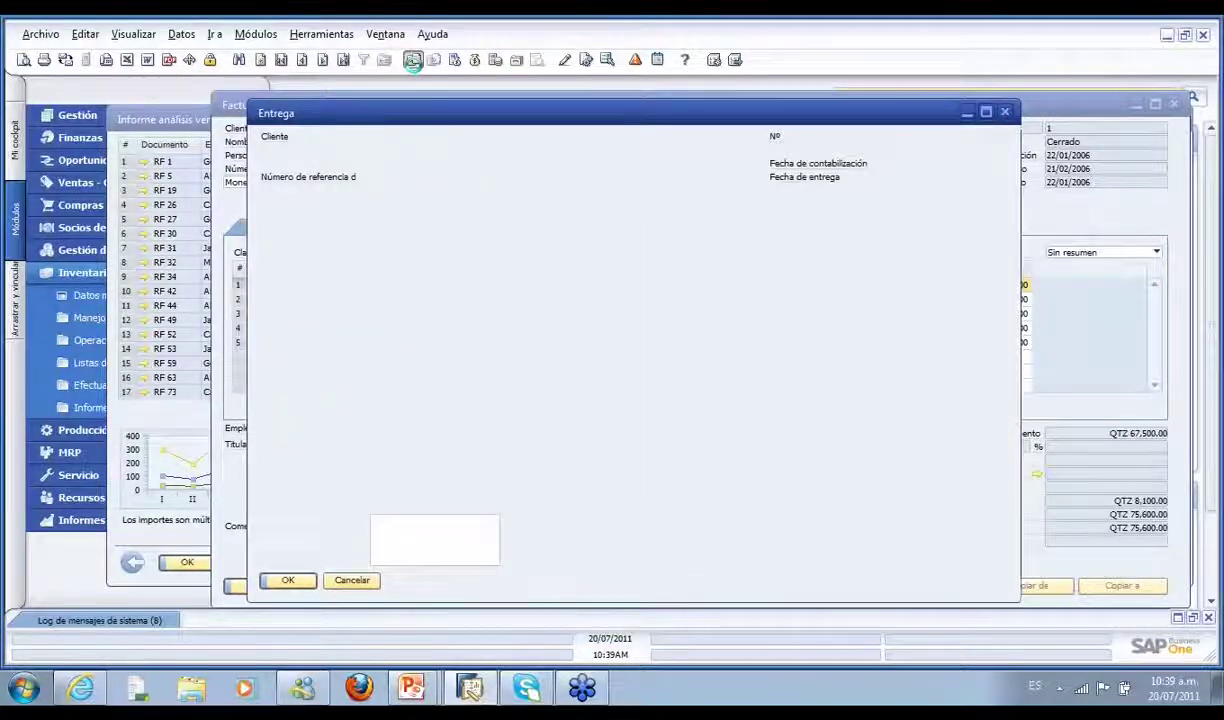
click(413, 60)
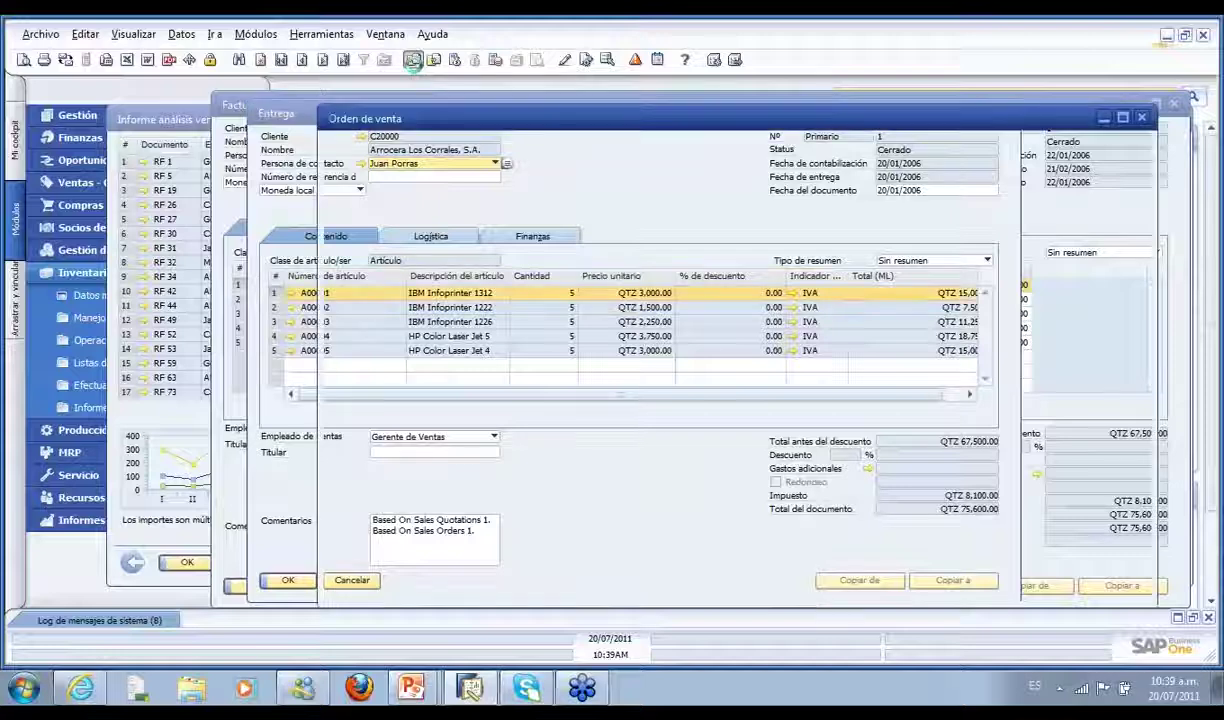
click(413, 60)
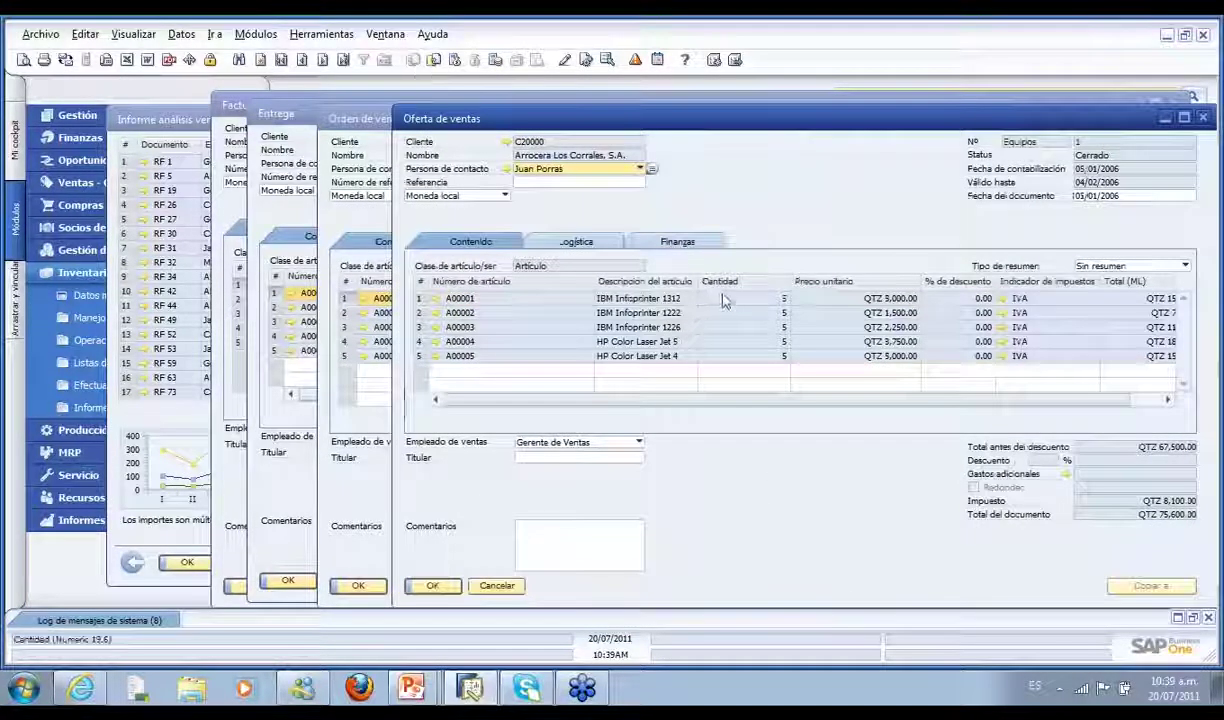
drag(813, 121, 743, 131)
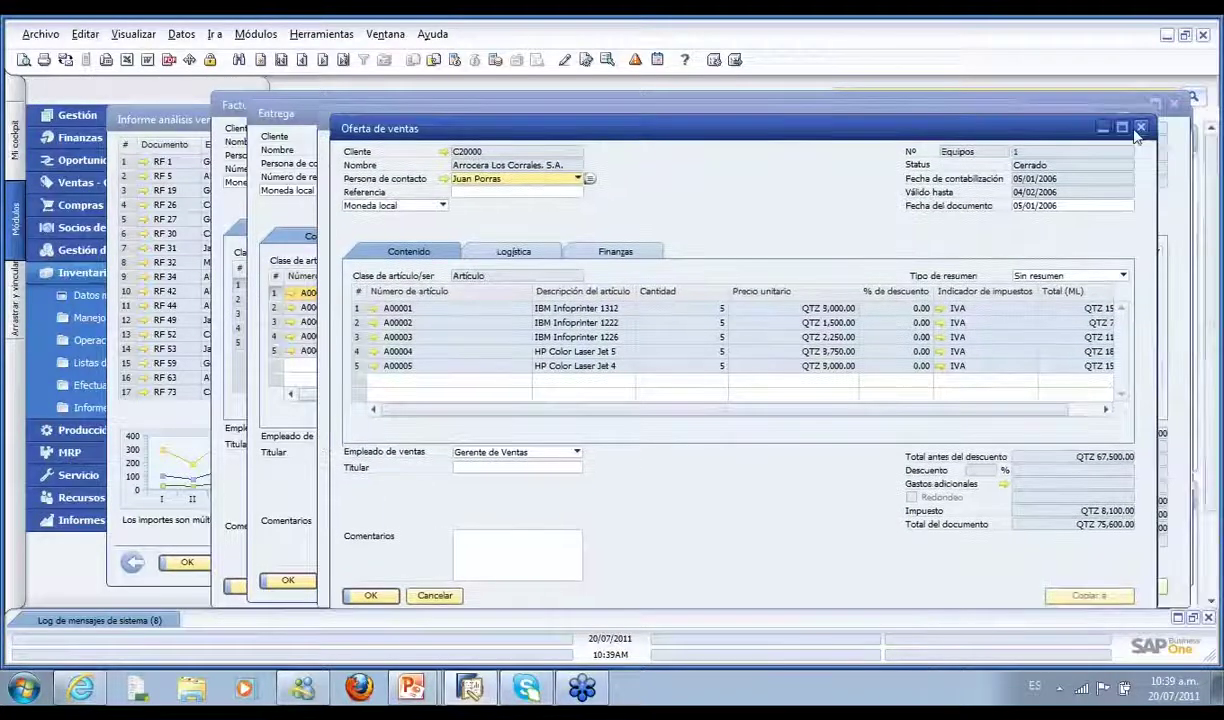
click(1140, 128)
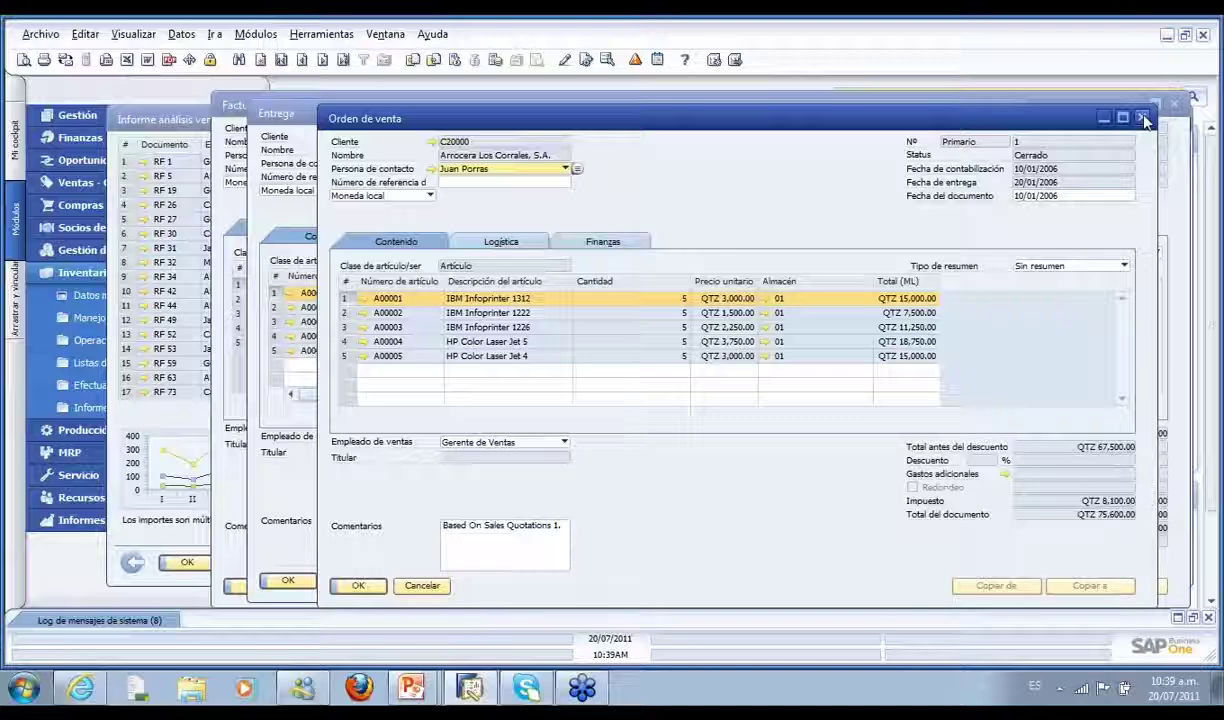
Close the sales order and the delivery to return to the customer invoice
click(1145, 120)
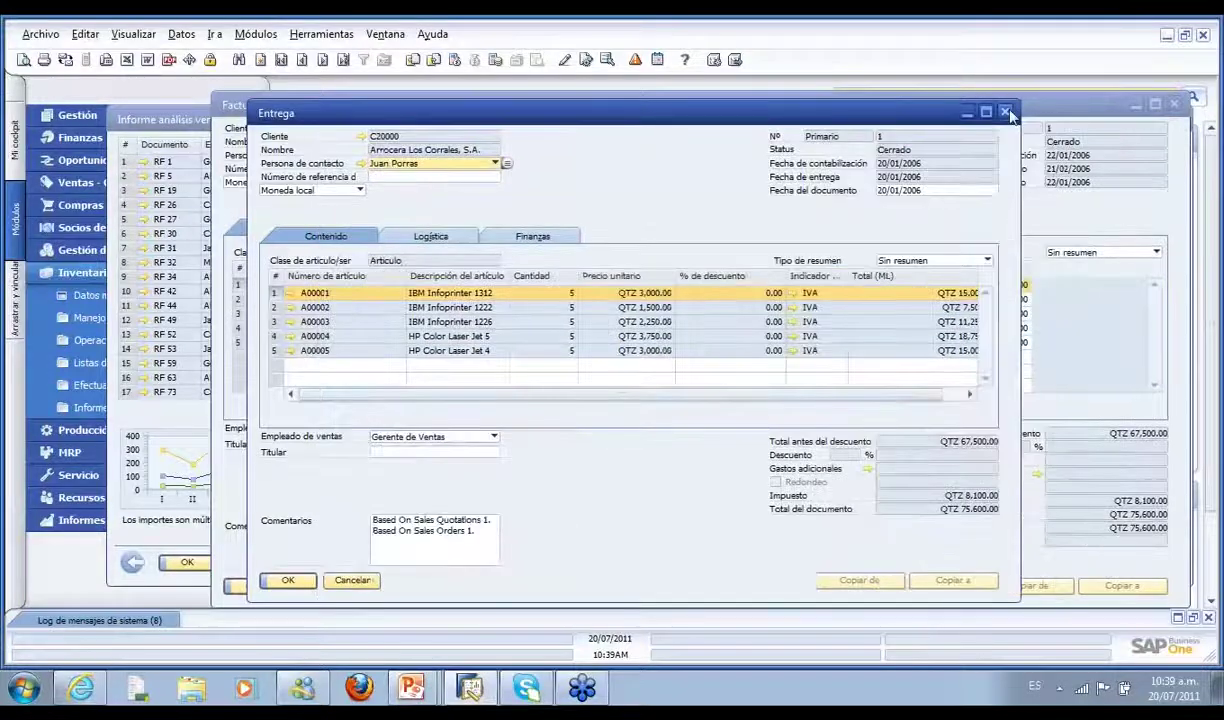
click(1006, 112)
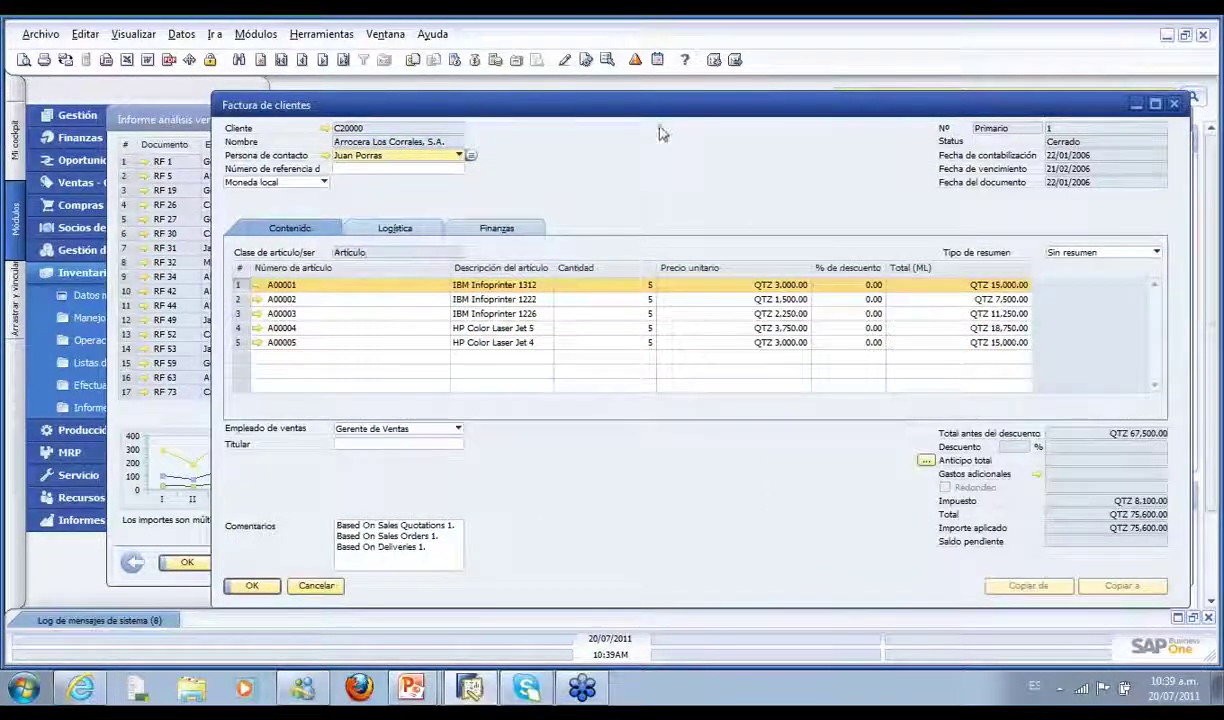
drag(630, 107, 598, 112)
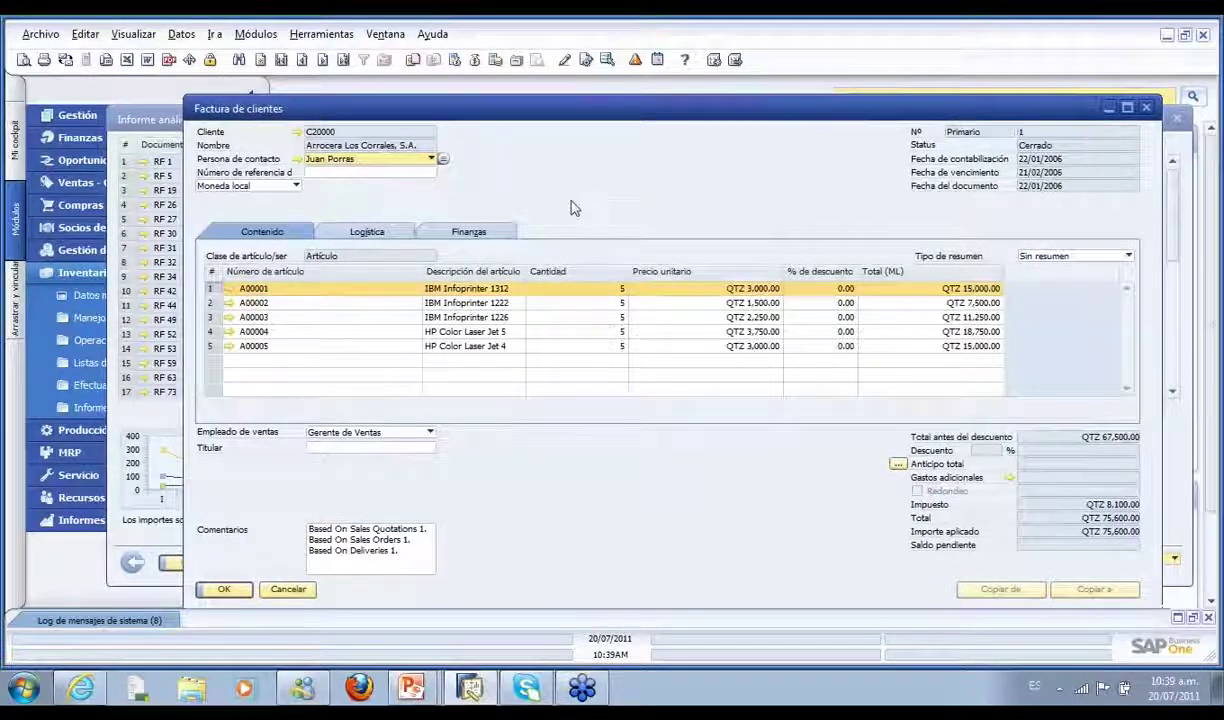
Review the customer invoice's gross profit per article, including the % ganancia column, then close the calculation
click(455, 60)
drag(679, 214, 591, 208)
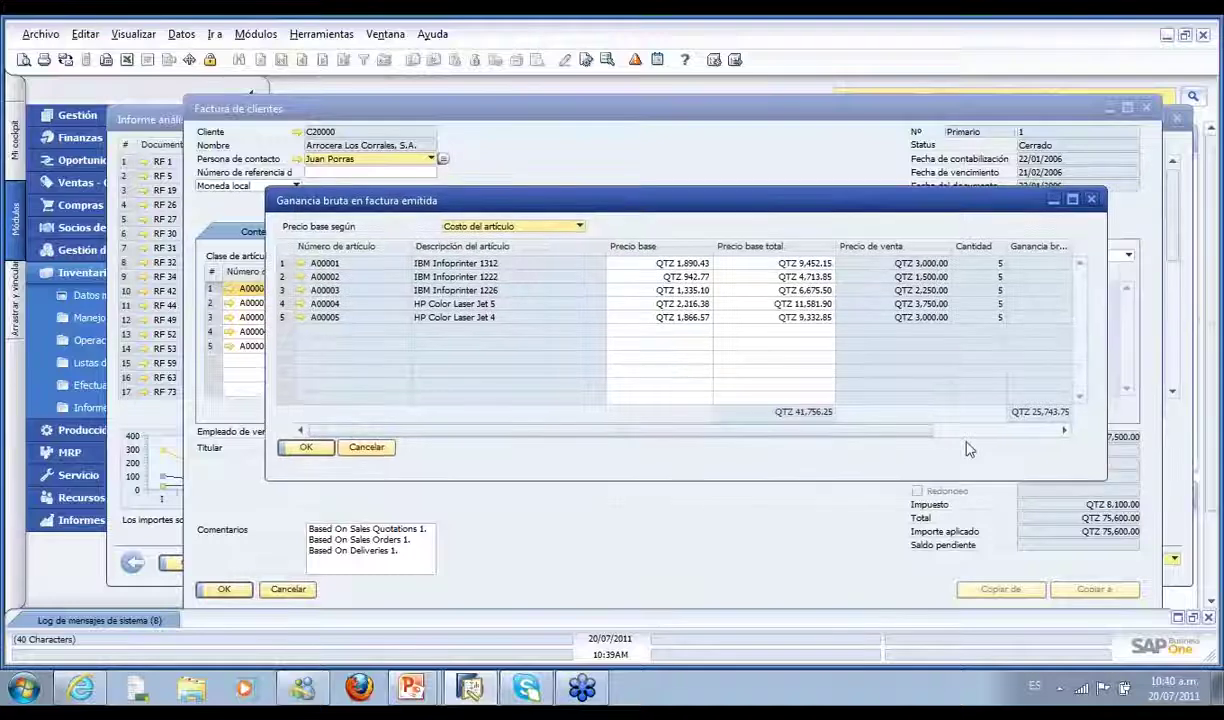
drag(606, 246, 543, 246)
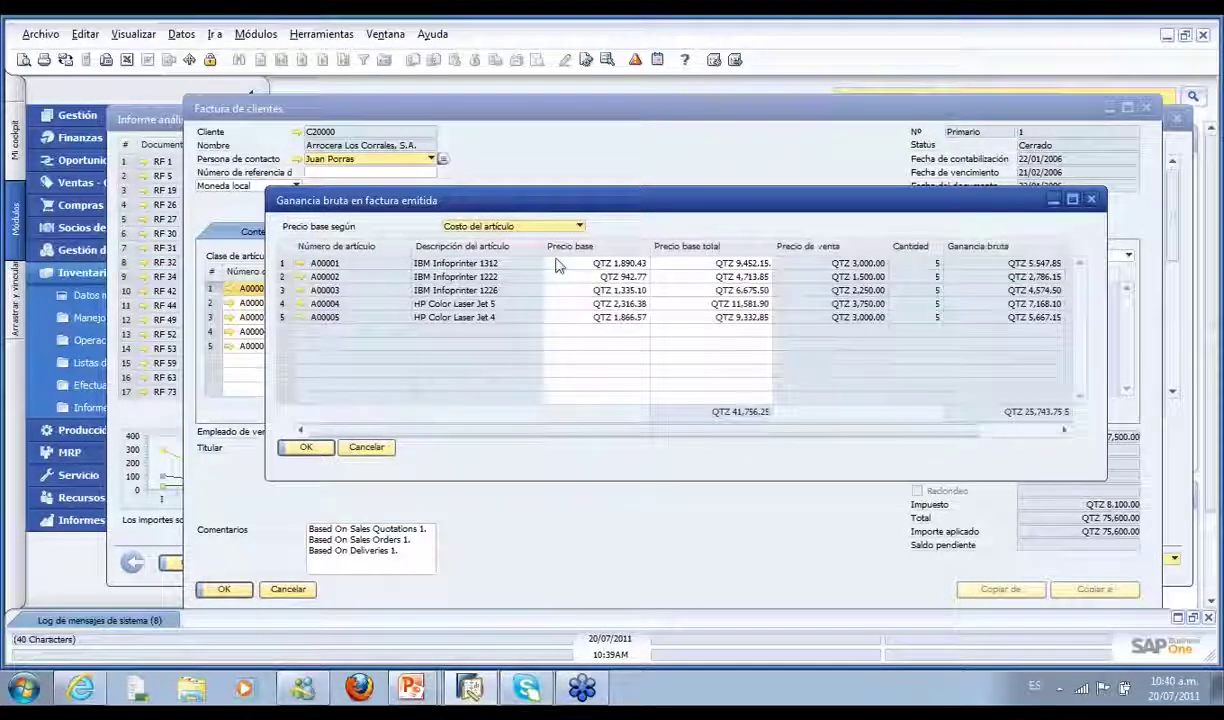
drag(930, 434, 981, 413)
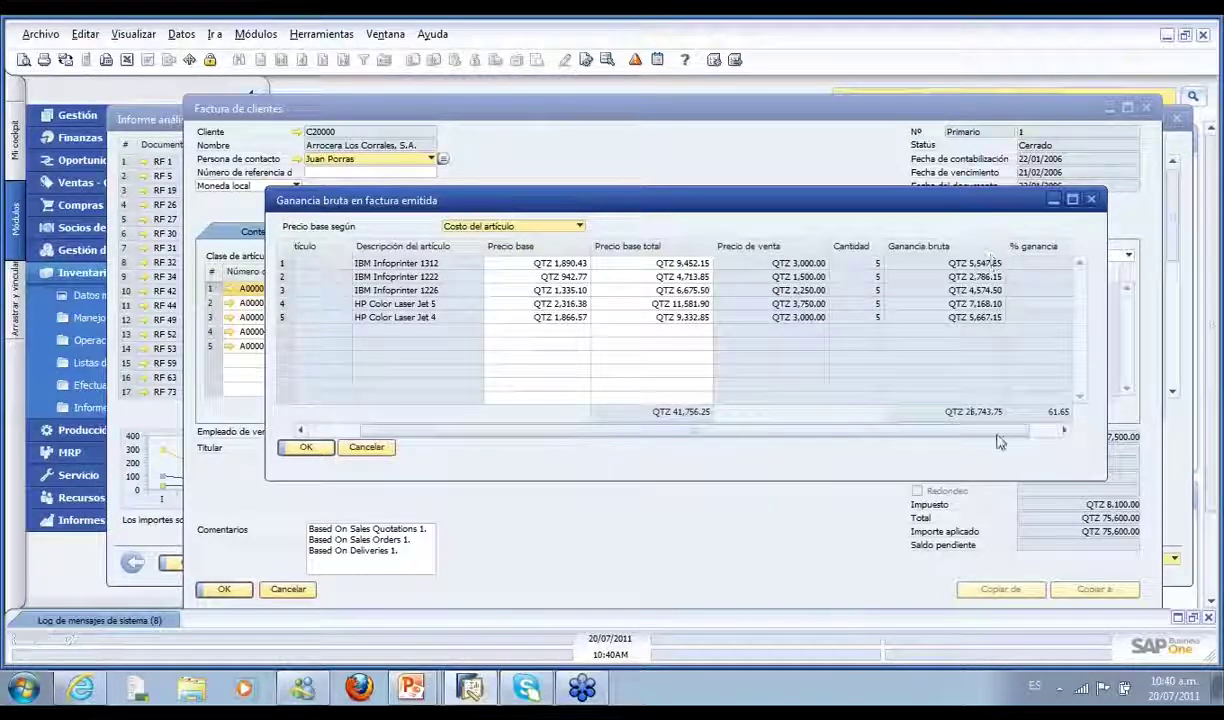
drag(992, 437, 1038, 433)
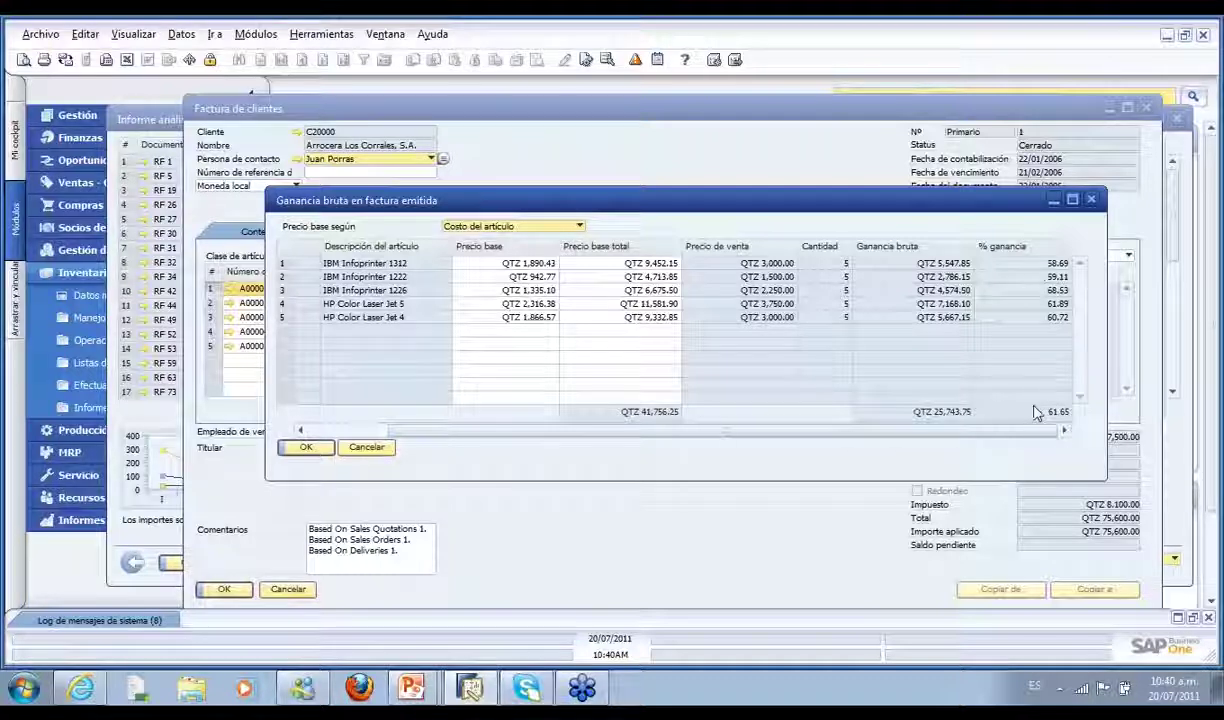
click(323, 450)
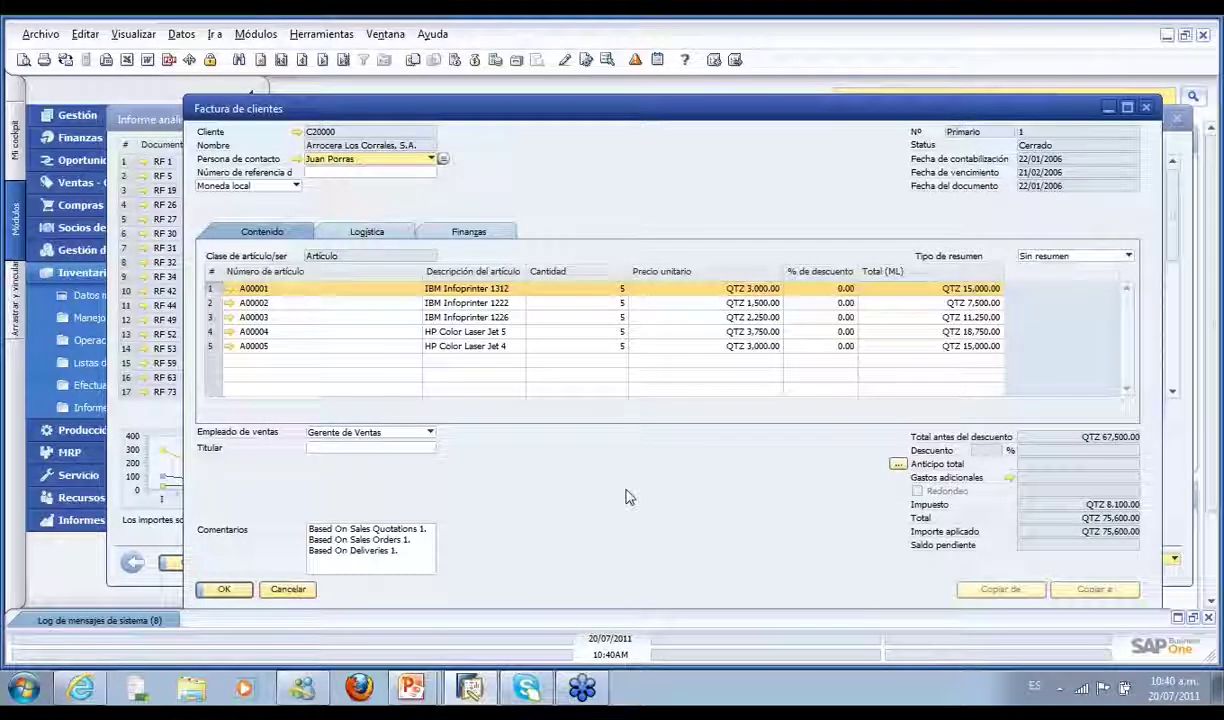
Open the incoming payment from the customer invoice's payment list, then close the payment and the list
click(476, 62)
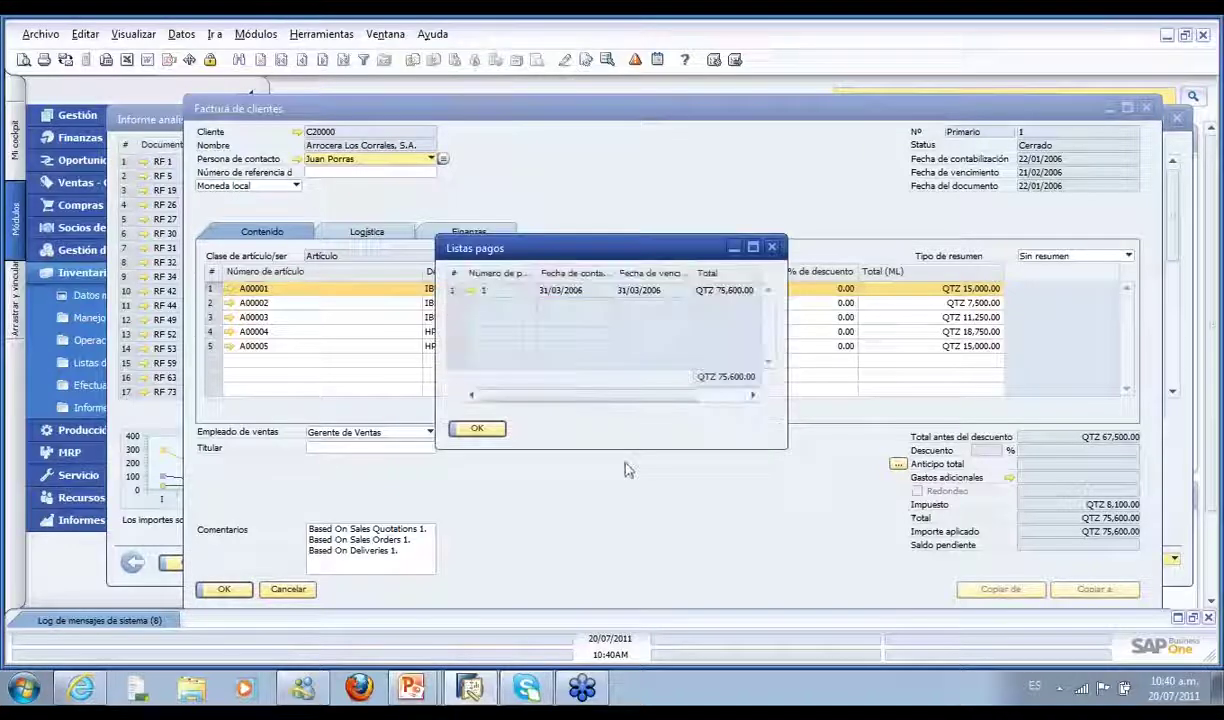
click(467, 290)
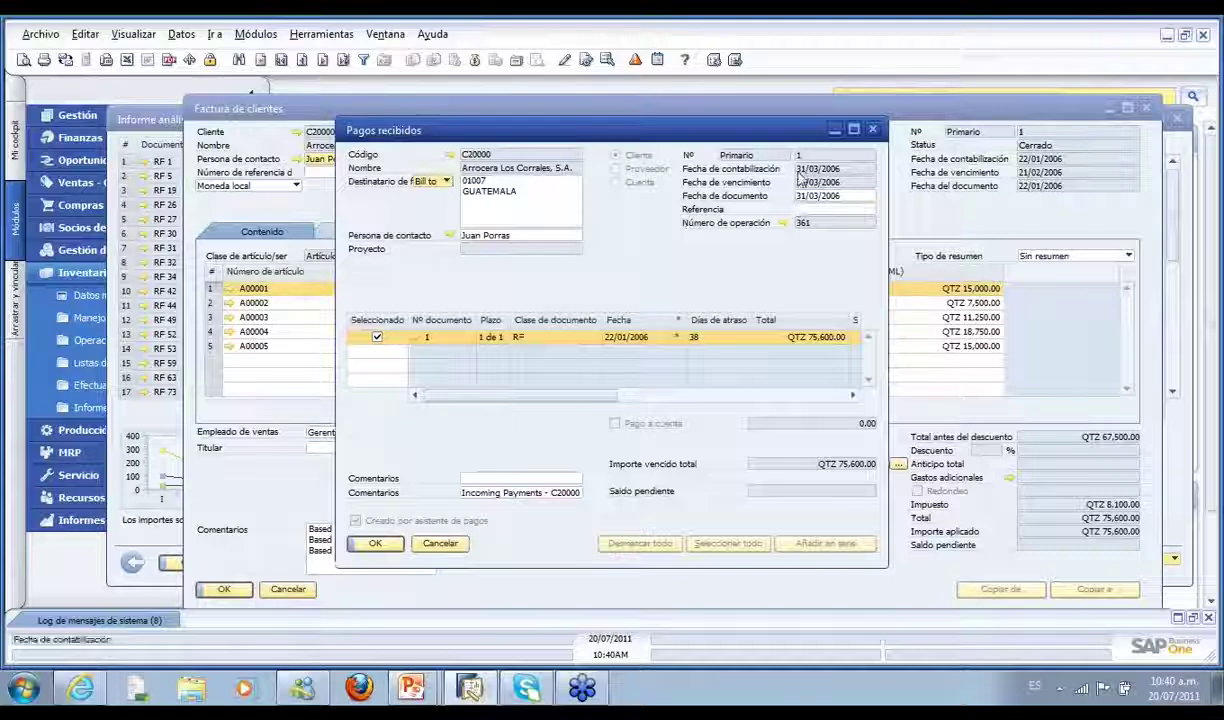
click(873, 131)
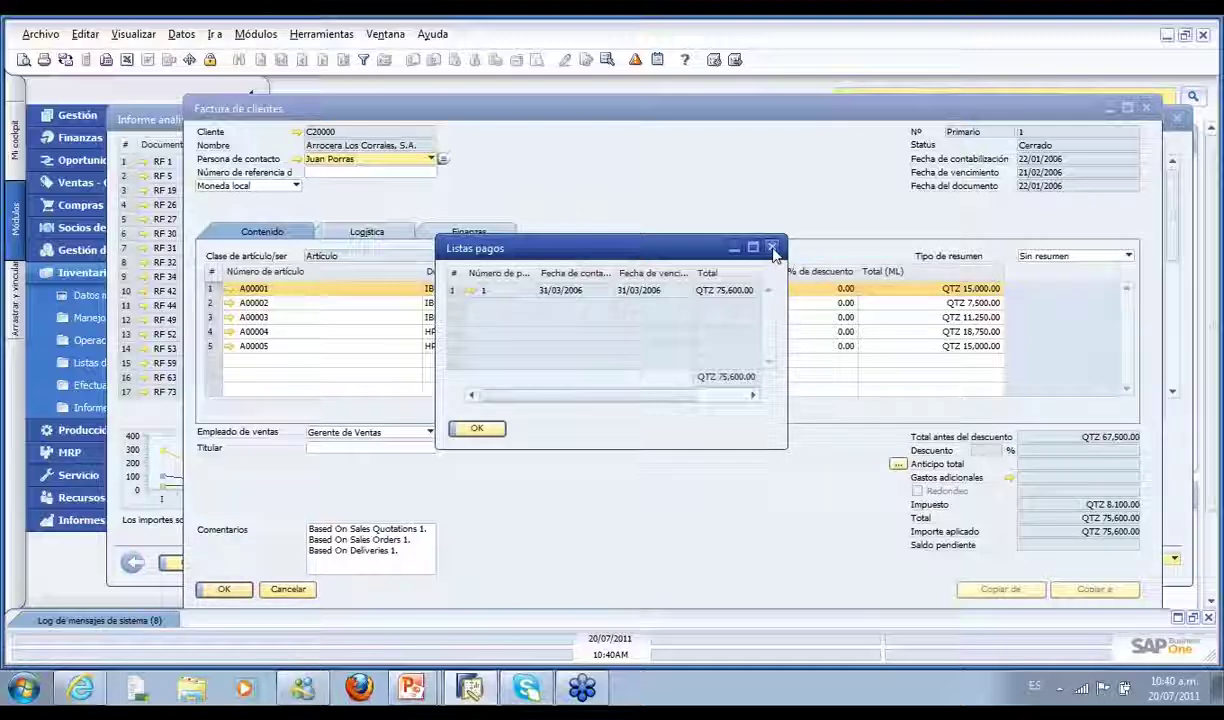
click(772, 247)
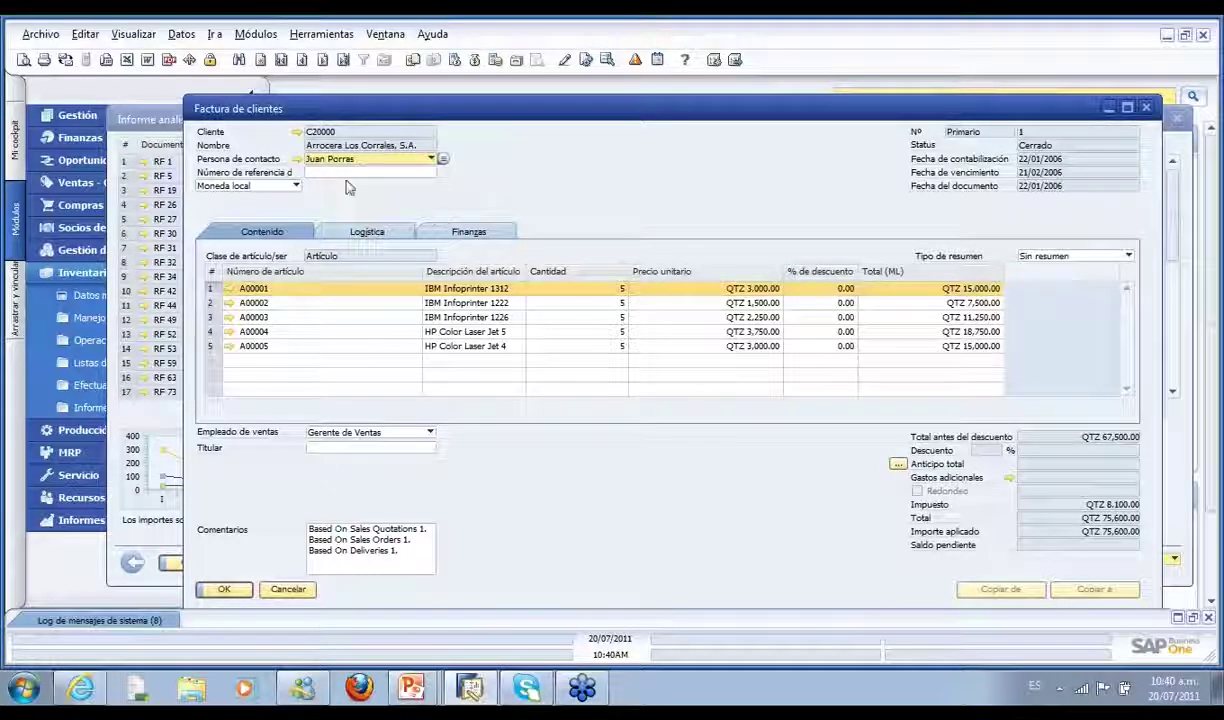
Open the customer's detailed sales analysis from its master data and set the diagram to Dibujar gráfico de líneas
click(295, 131)
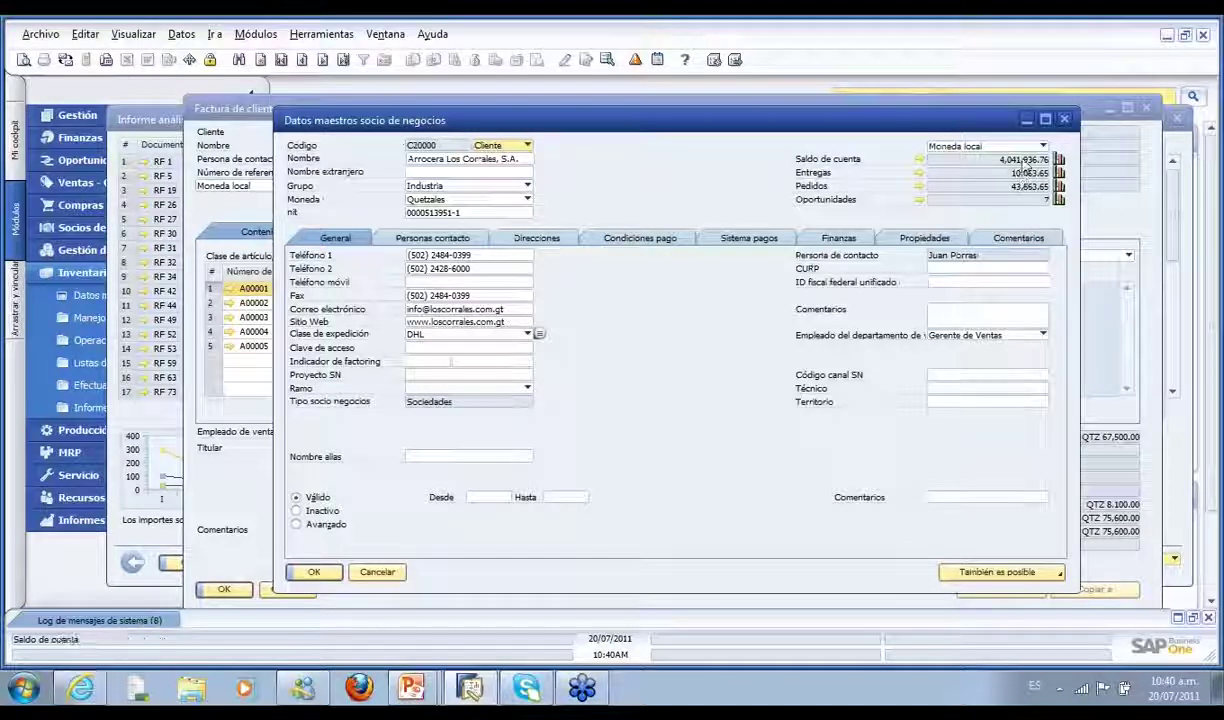
drag(888, 128, 840, 128)
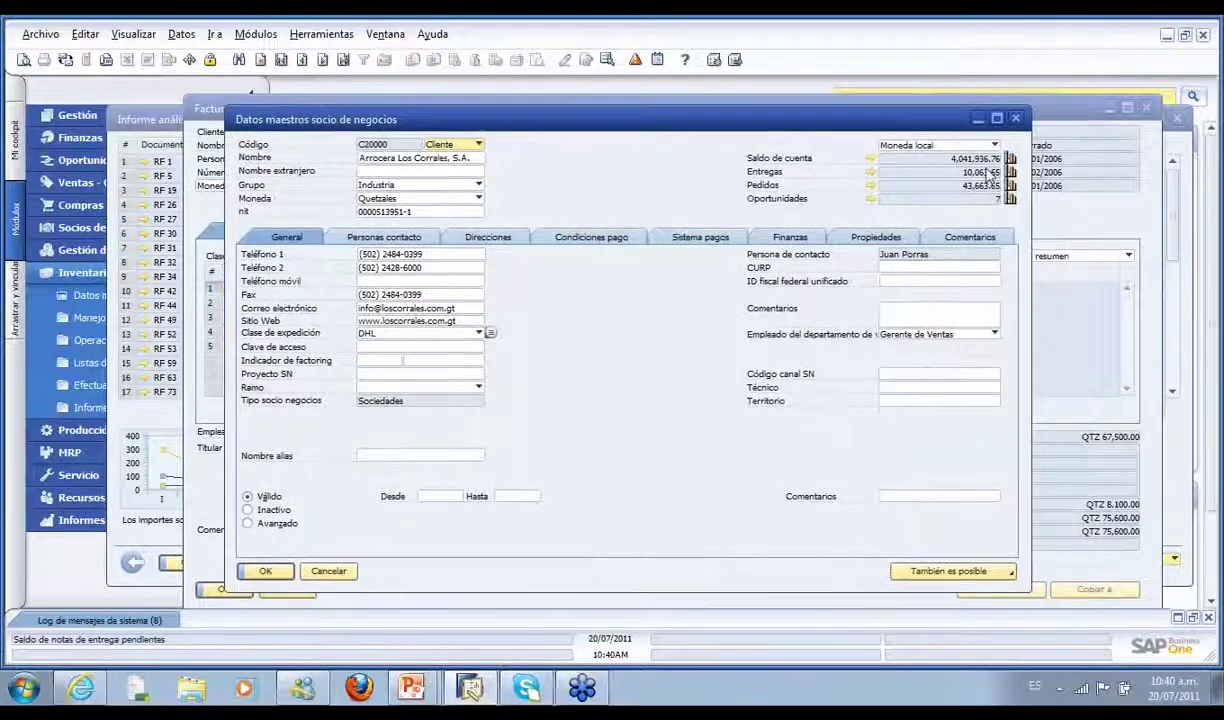
click(1010, 160)
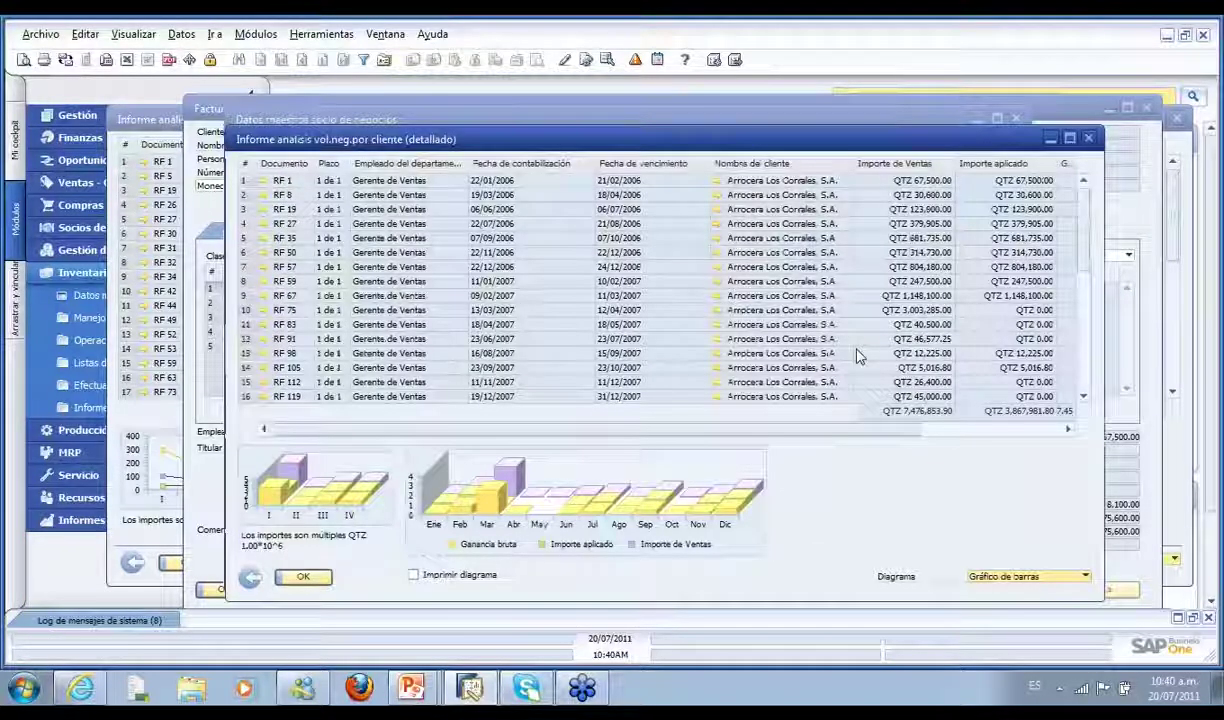
click(1080, 576)
click(1020, 540)
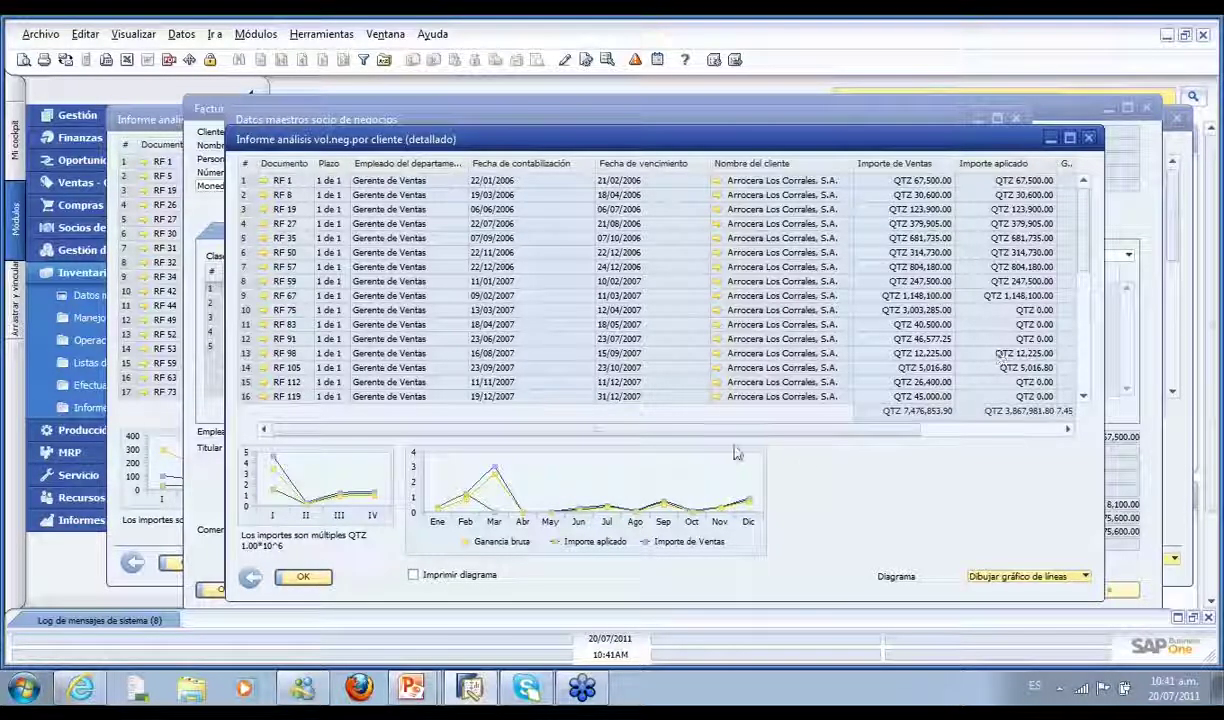
Filter the customer's sales analysis to documents with Ganancia bruta Mayor que QTZ 6,039.08
click(363, 61)
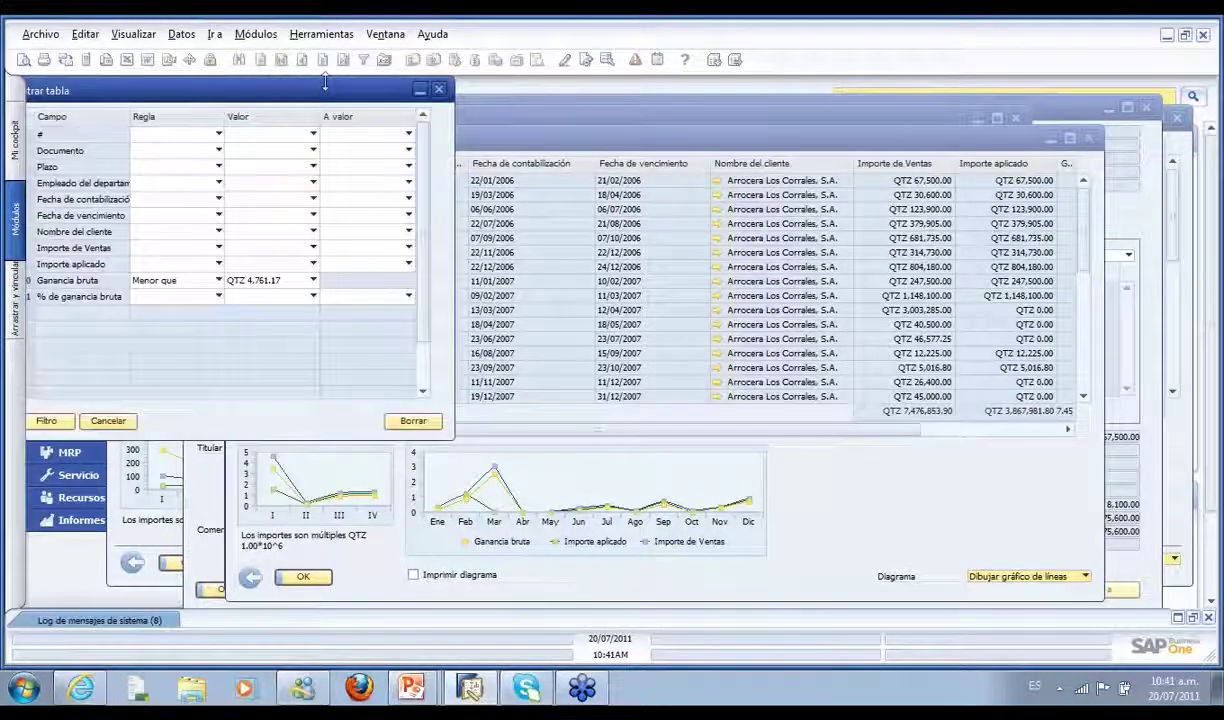
drag(333, 100, 508, 160)
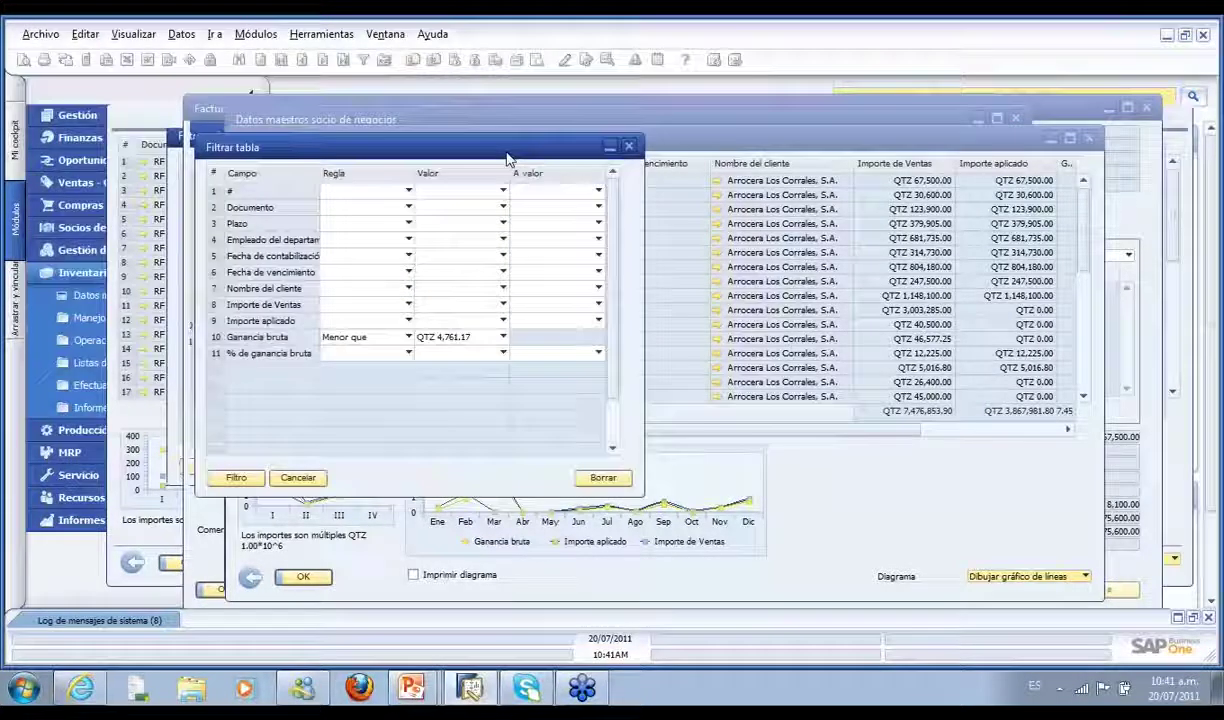
click(408, 337)
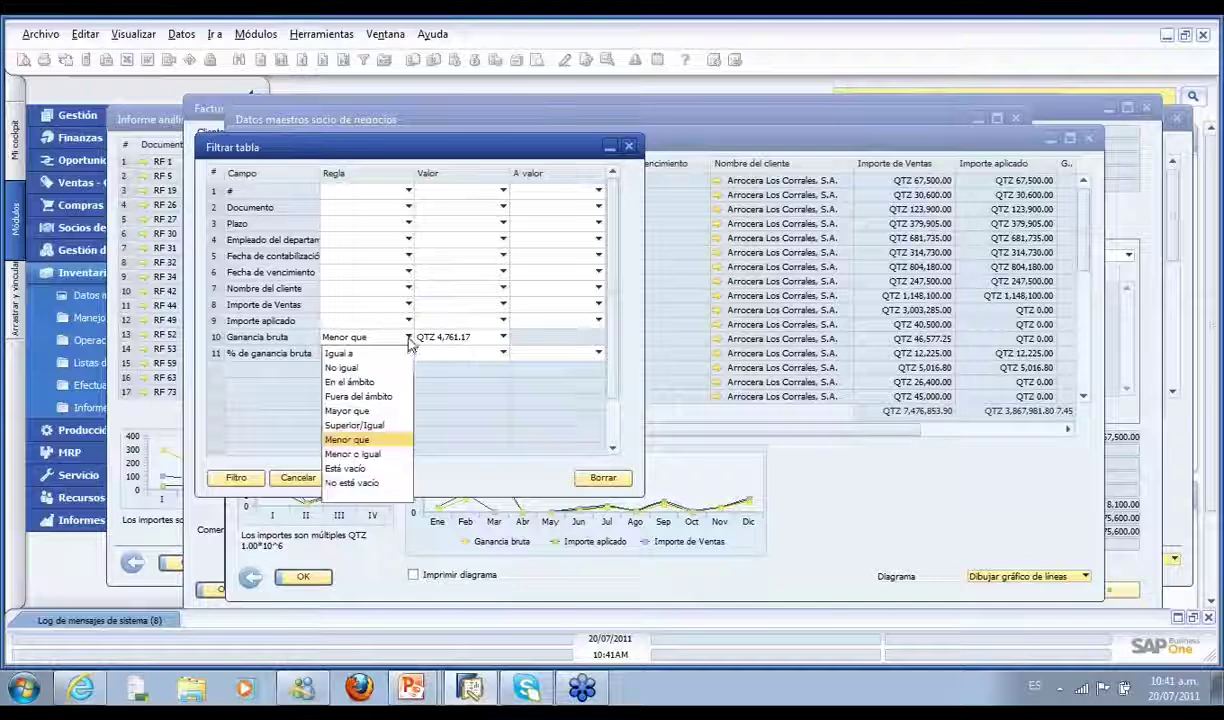
click(387, 414)
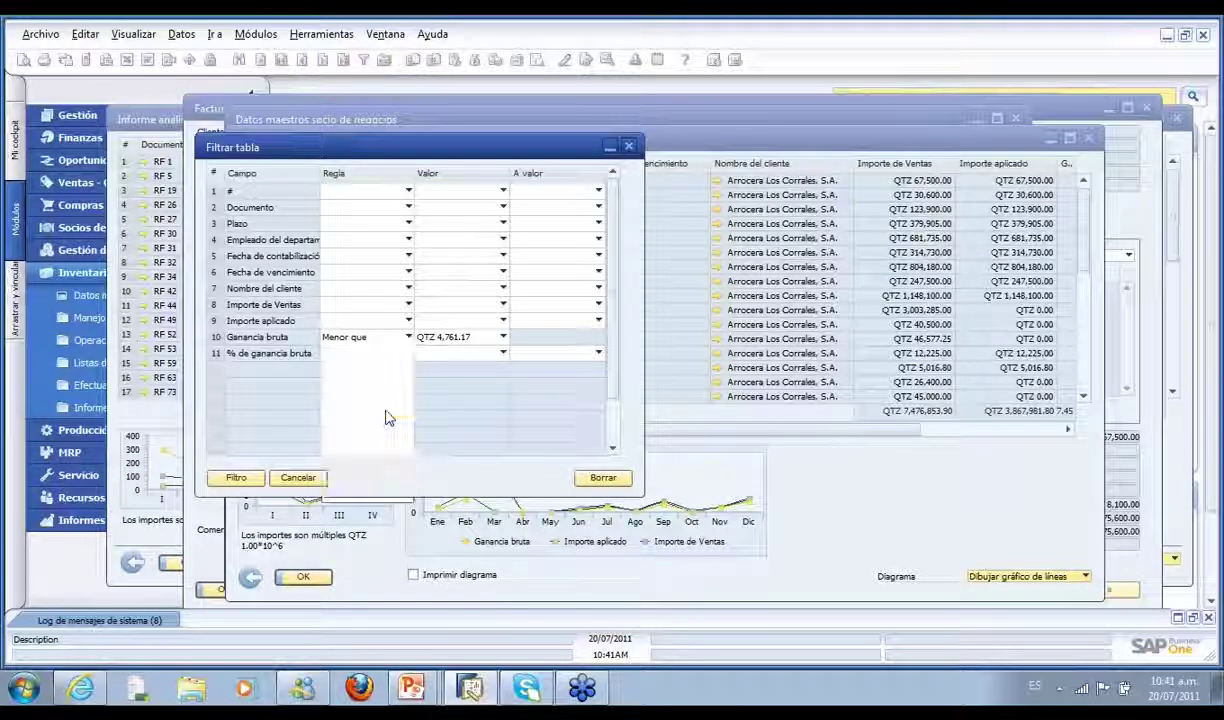
click(458, 338)
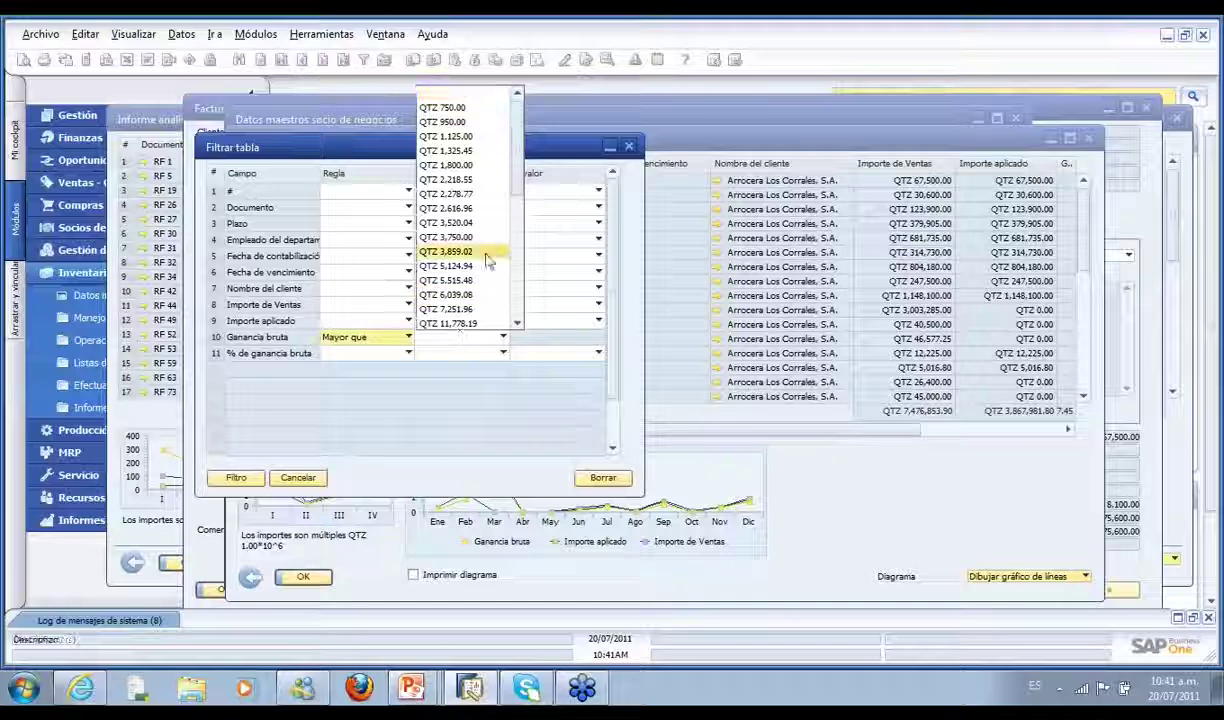
click(468, 294)
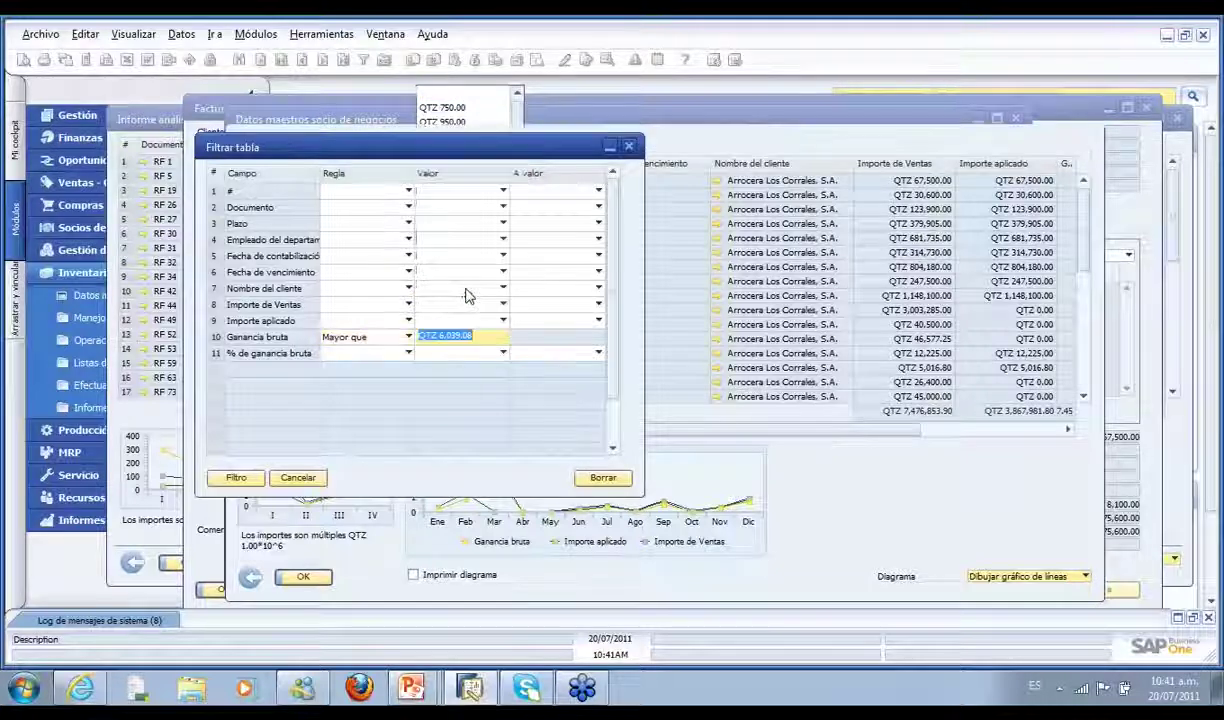
click(252, 479)
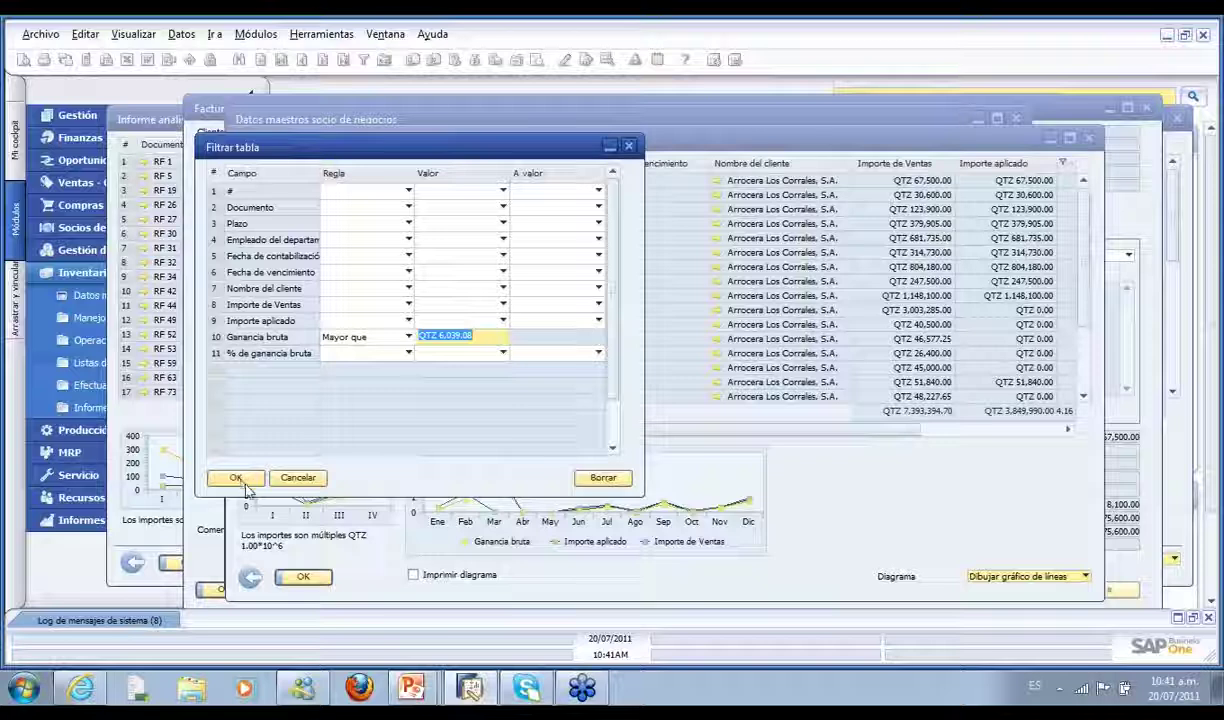
Clear the table filter on the customer's sales analysis and close the analysis
click(585, 477)
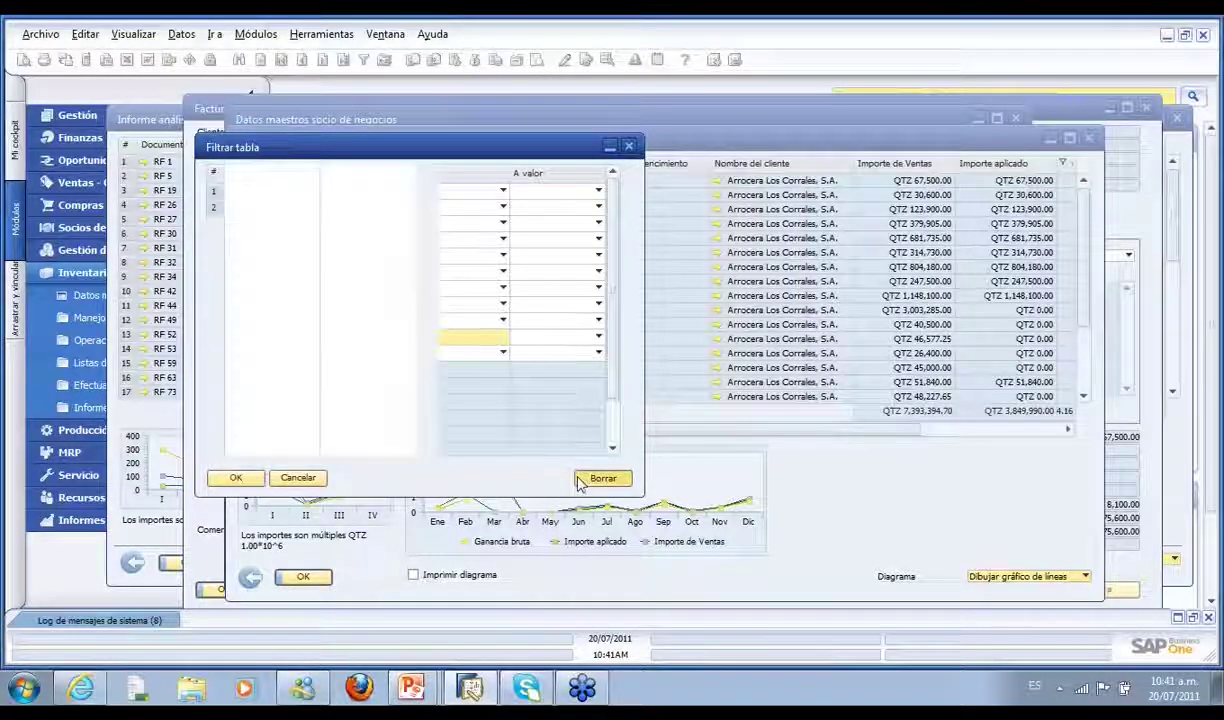
click(255, 479)
click(255, 479)
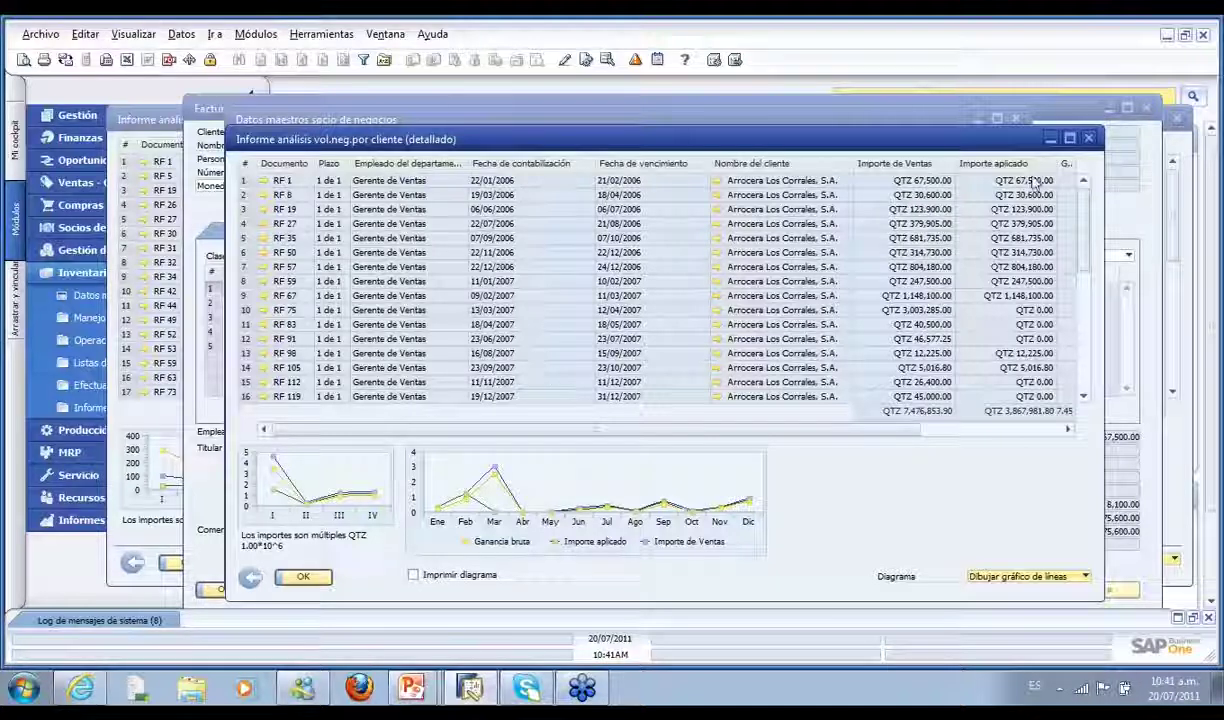
click(1090, 140)
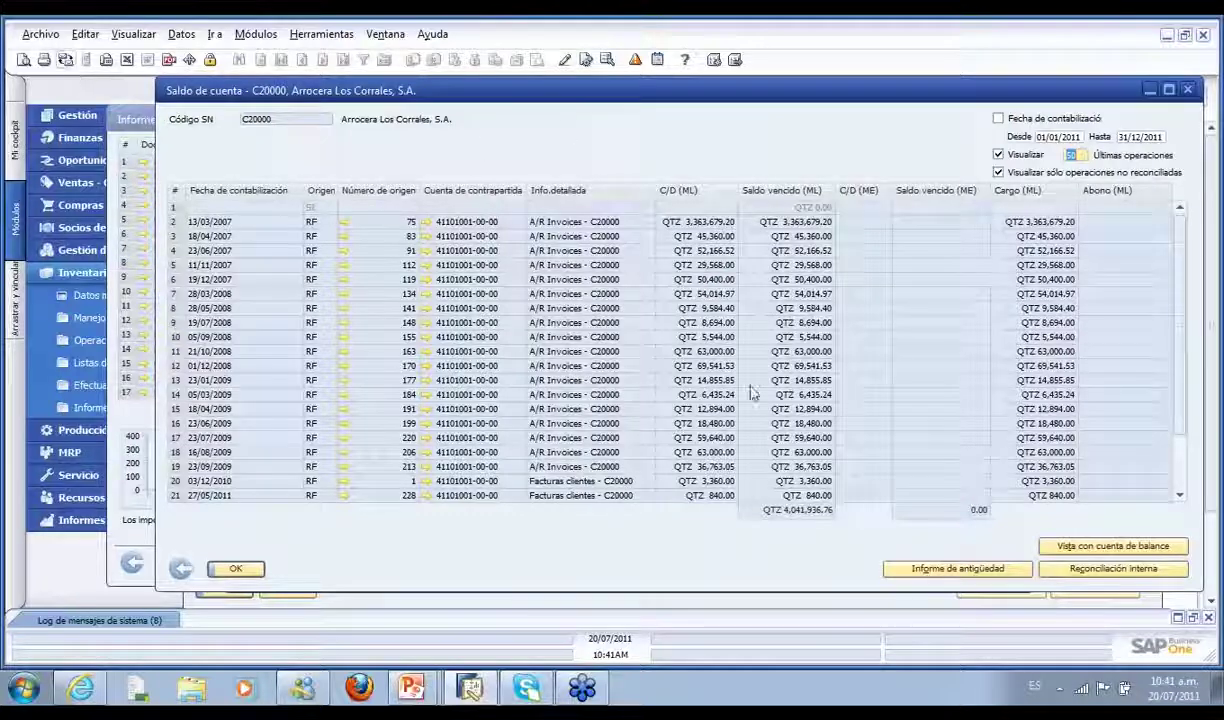
Run the aging report from the customer's account balance with Fecha de vencimiento 20/07/2009 and examine the amounts by overdue interval in the maximized window
click(916, 568)
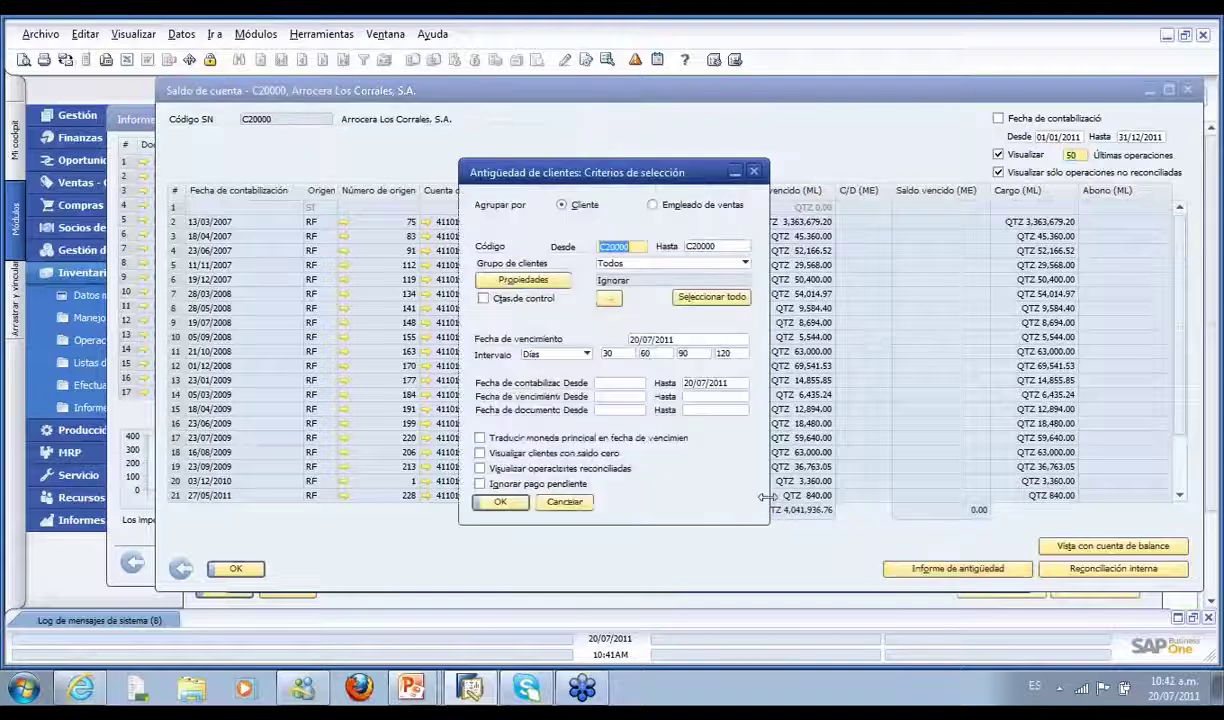
click(685, 338)
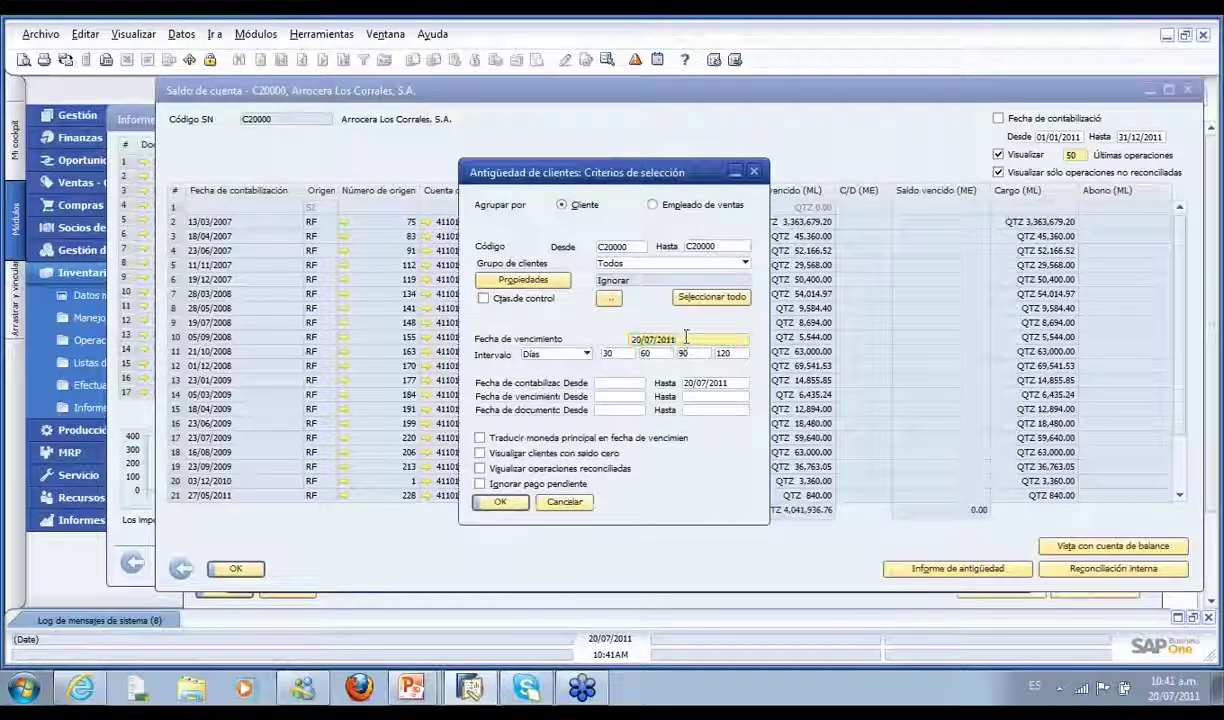
key(BackSpace)
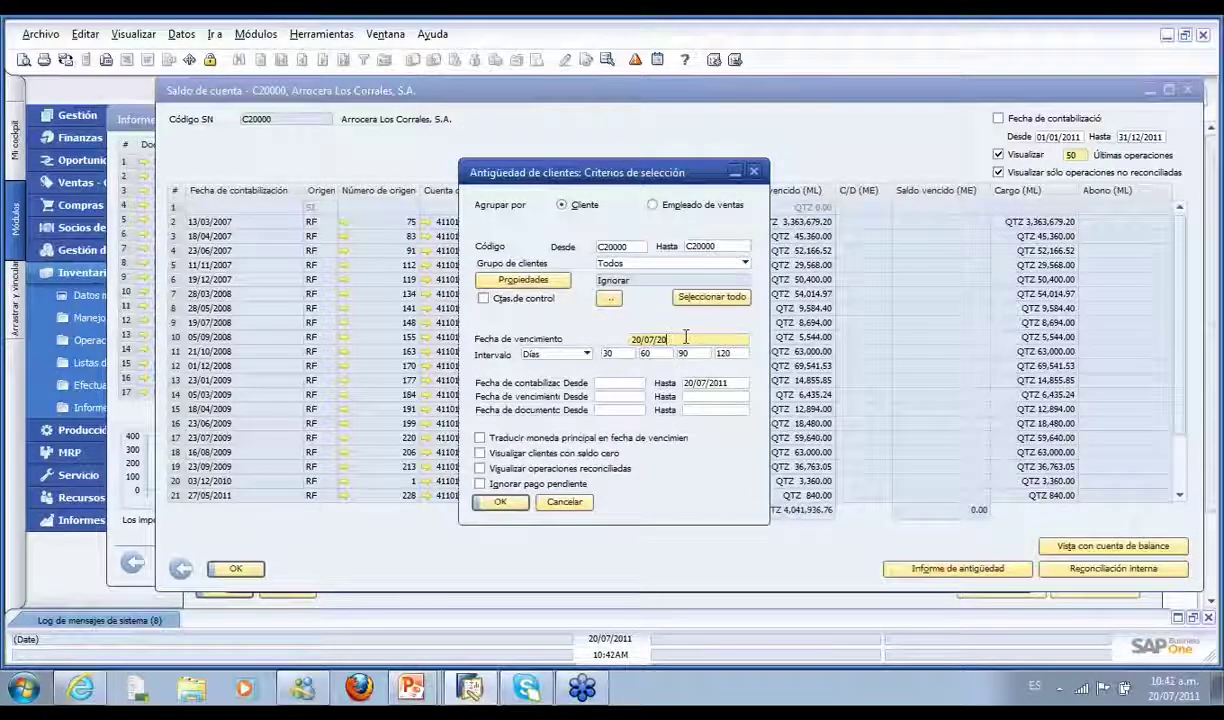
text(09)
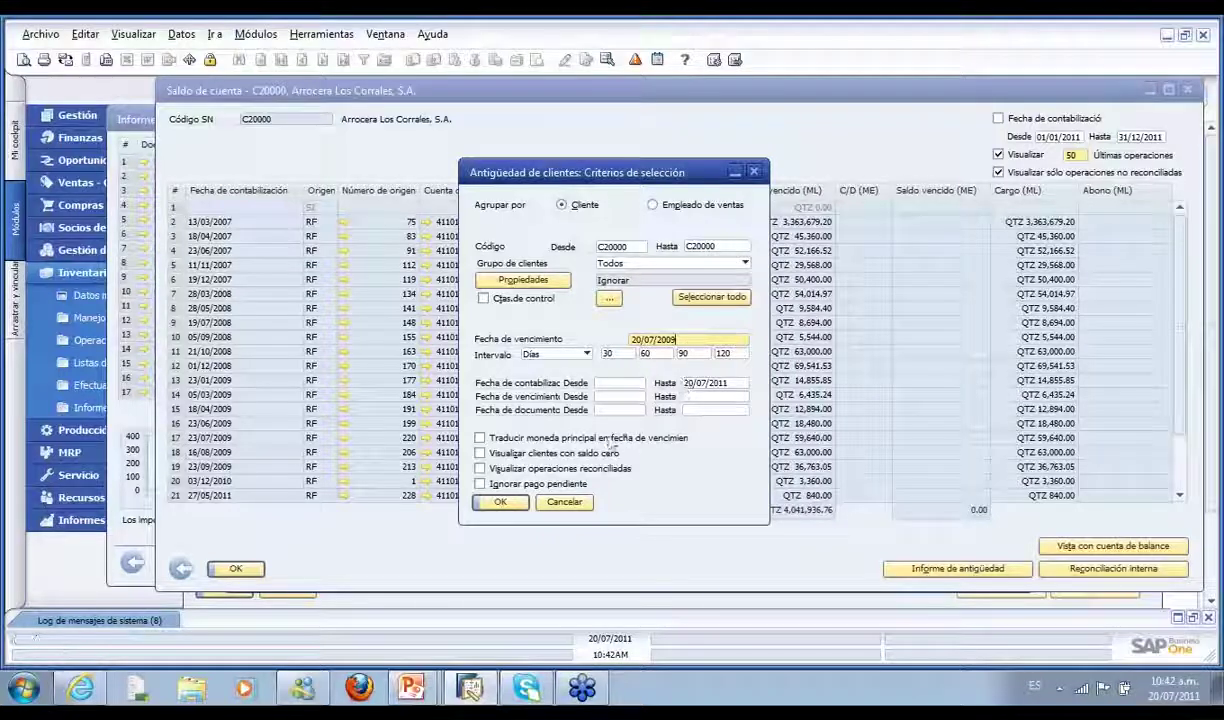
double_click(608, 353)
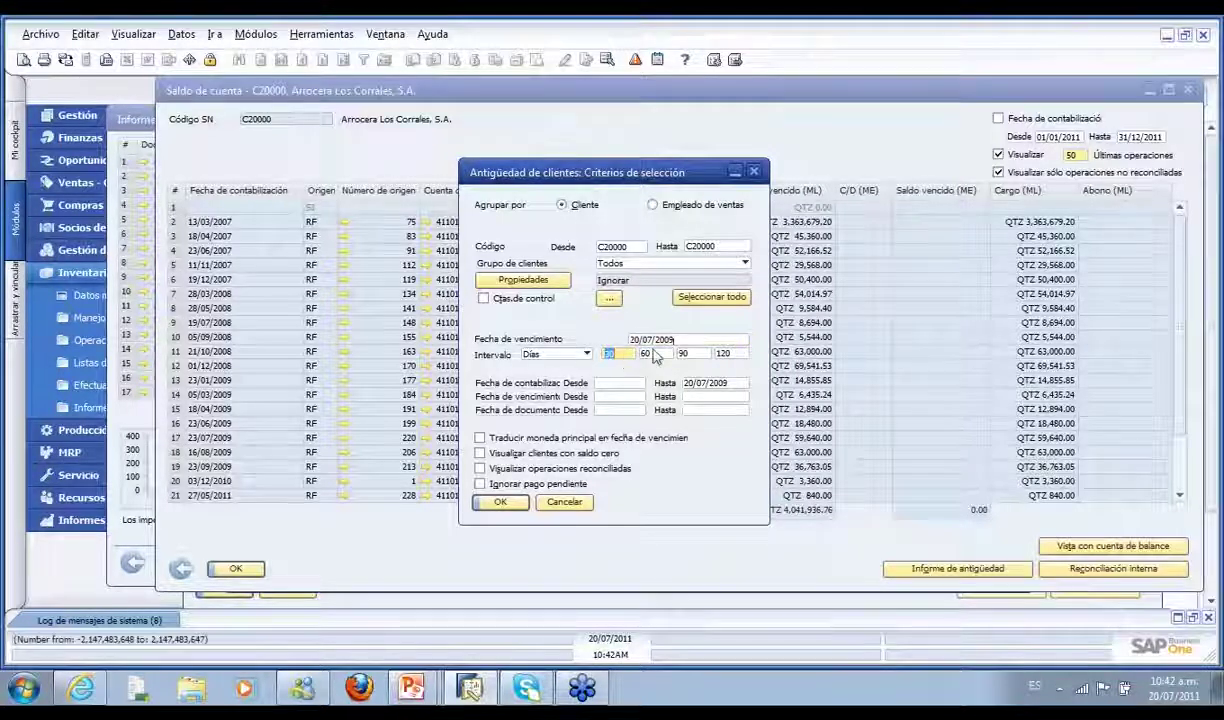
key(Tab)
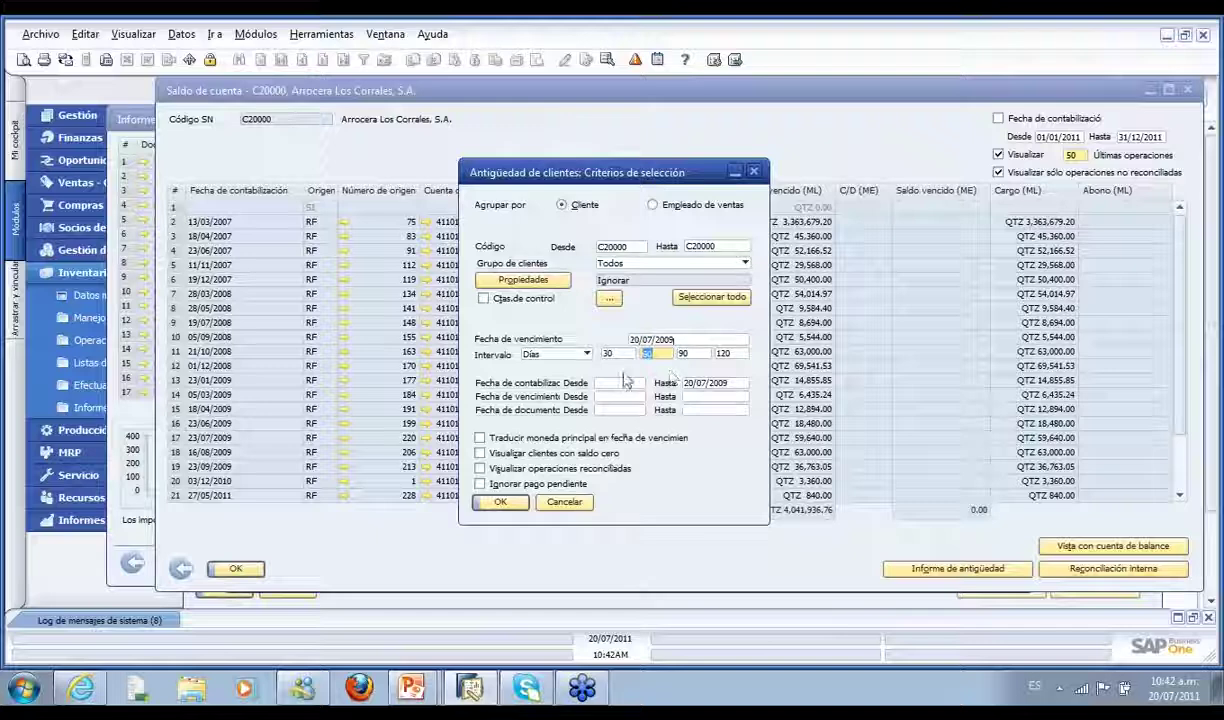
click(503, 502)
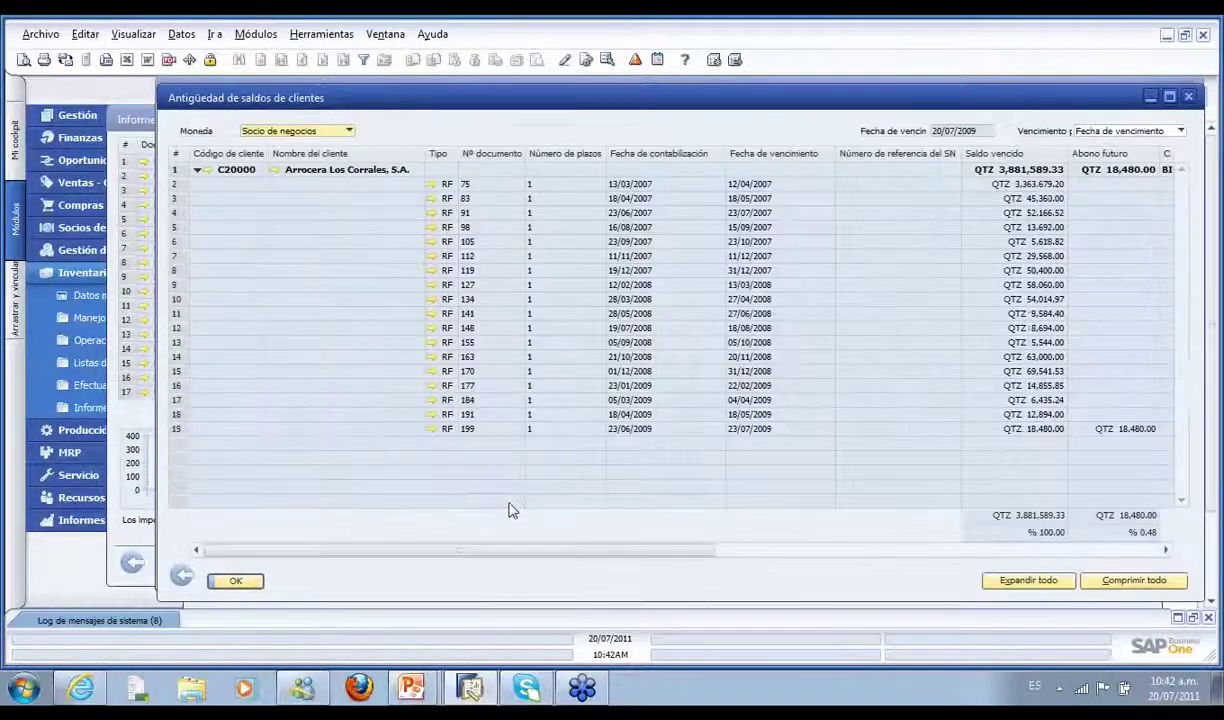
double_click(582, 105)
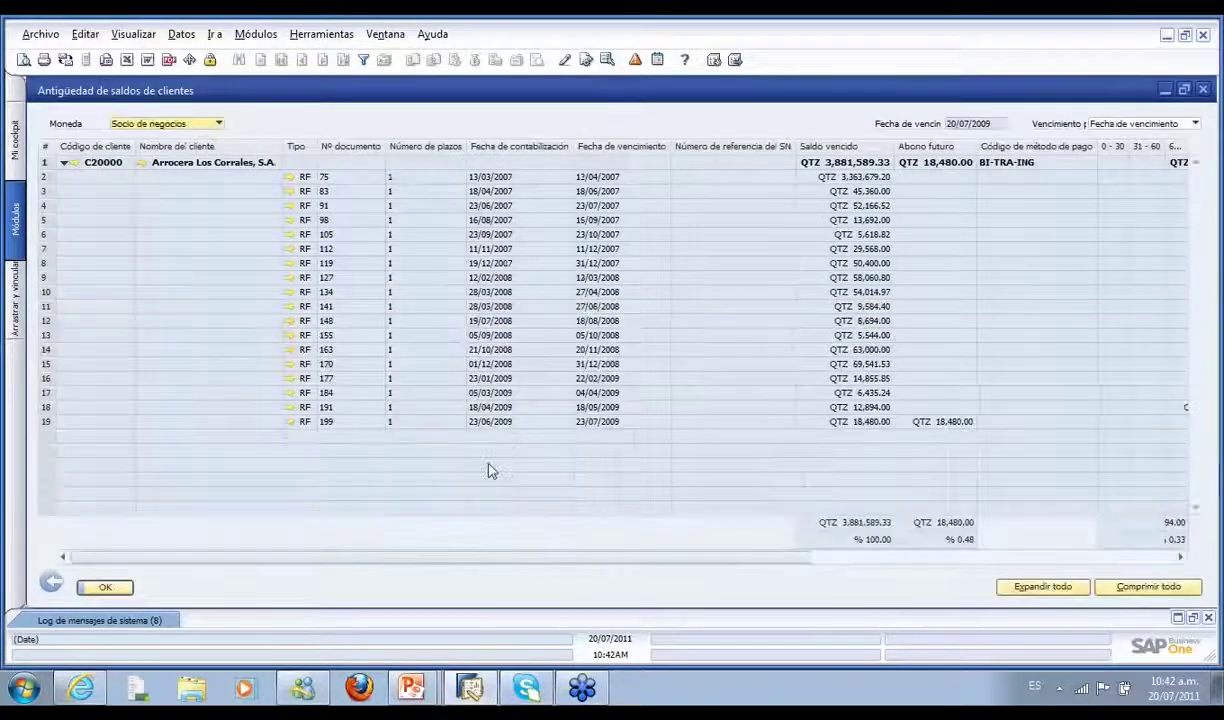
drag(541, 558, 961, 554)
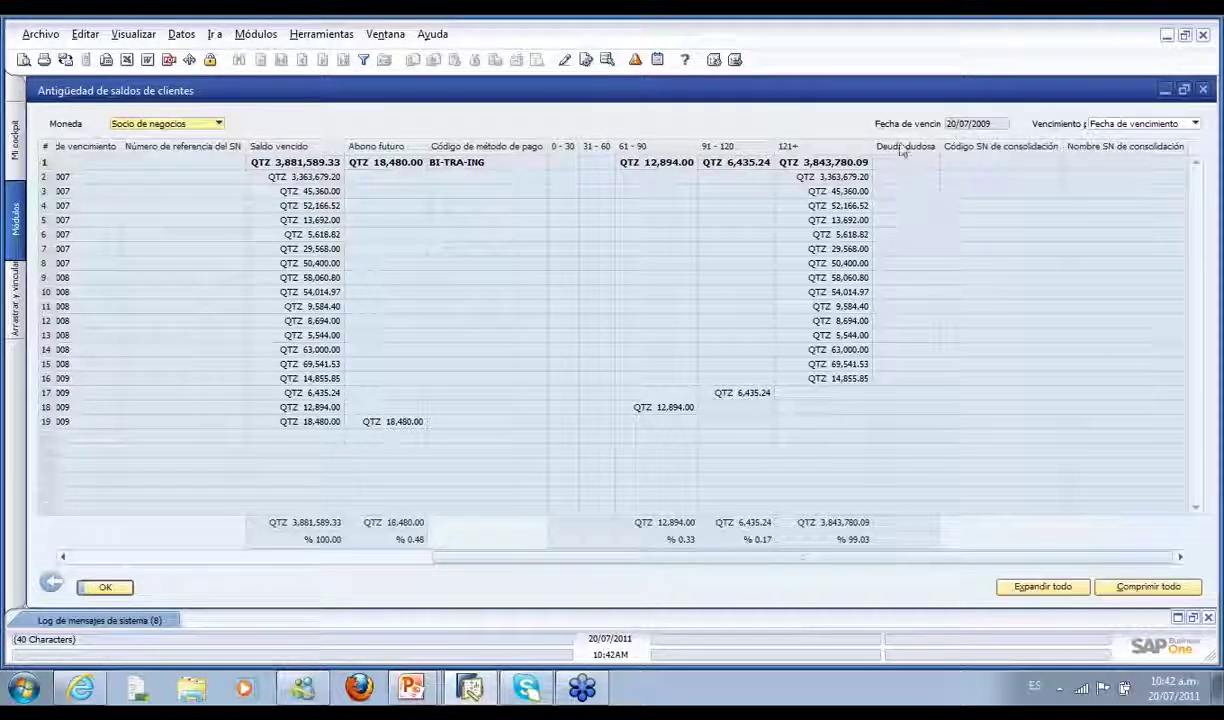
Close the aging report, its selection criteria and the account balance to return to the customer's master data
double_click(857, 96)
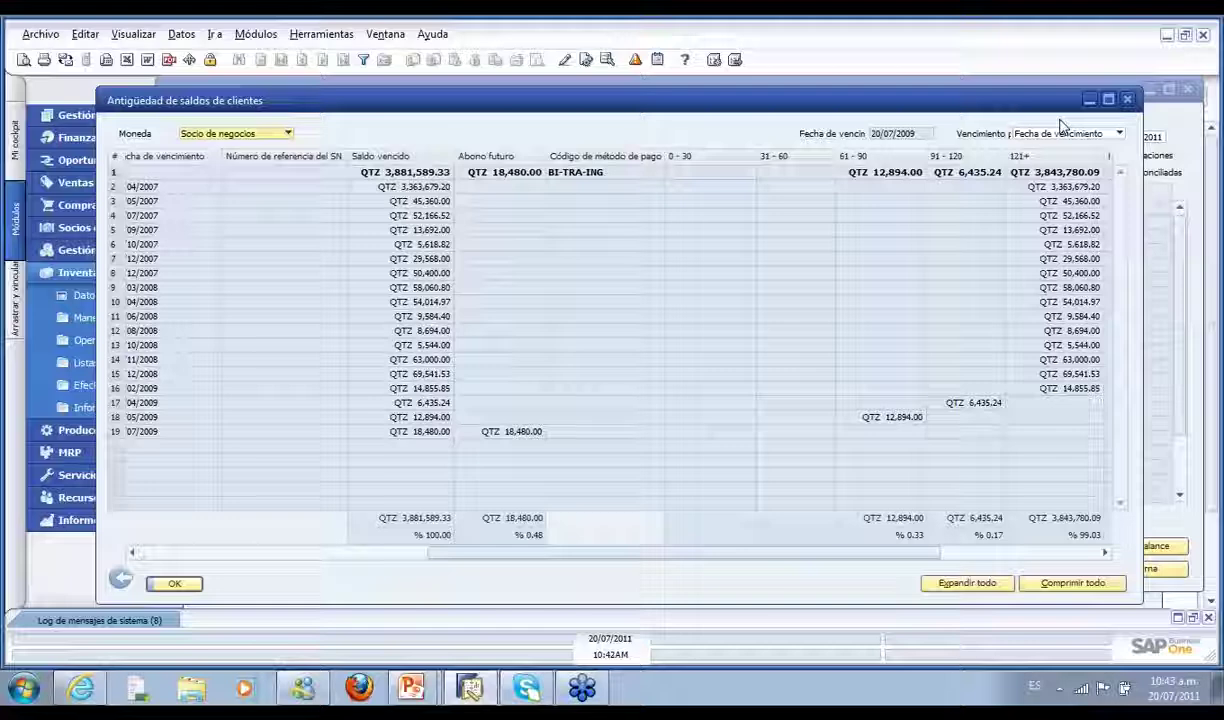
click(1128, 102)
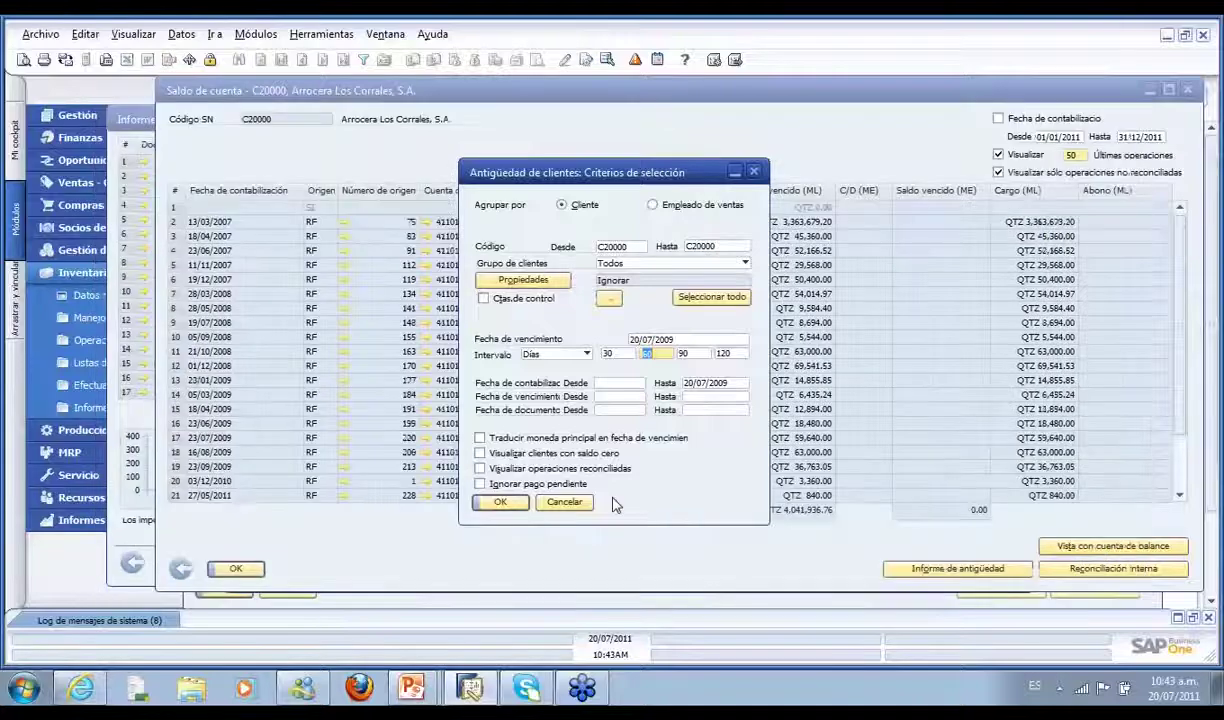
click(566, 502)
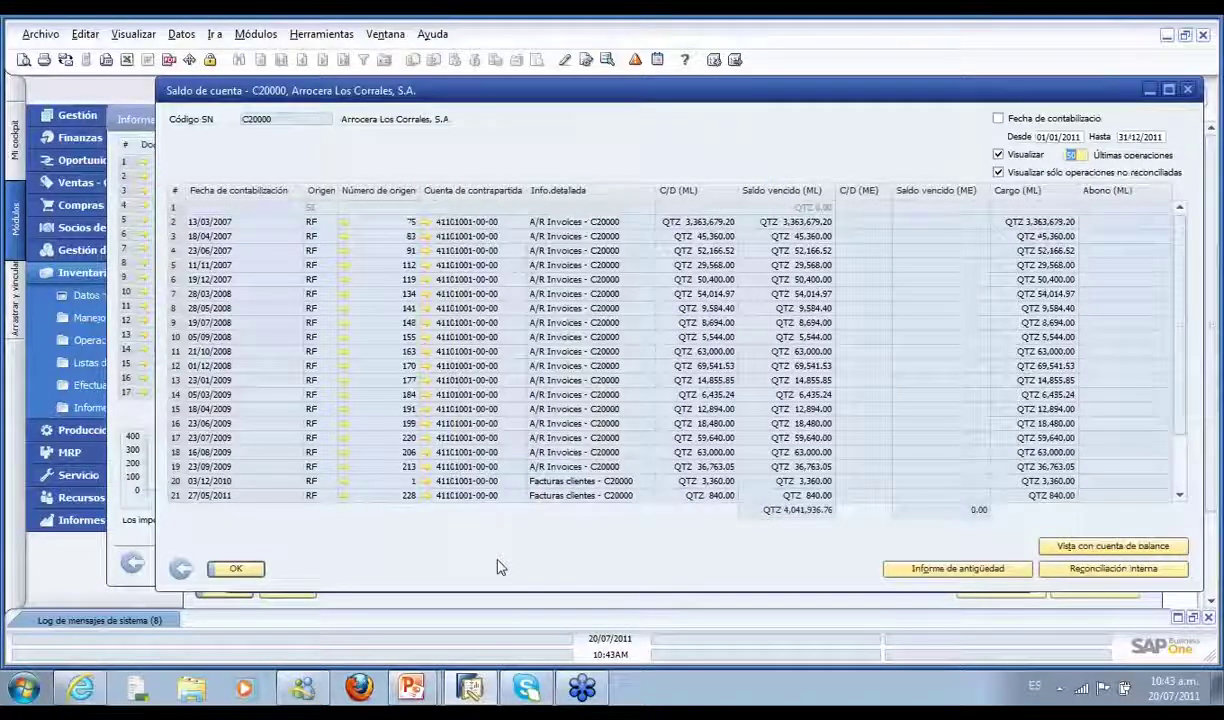
click(236, 569)
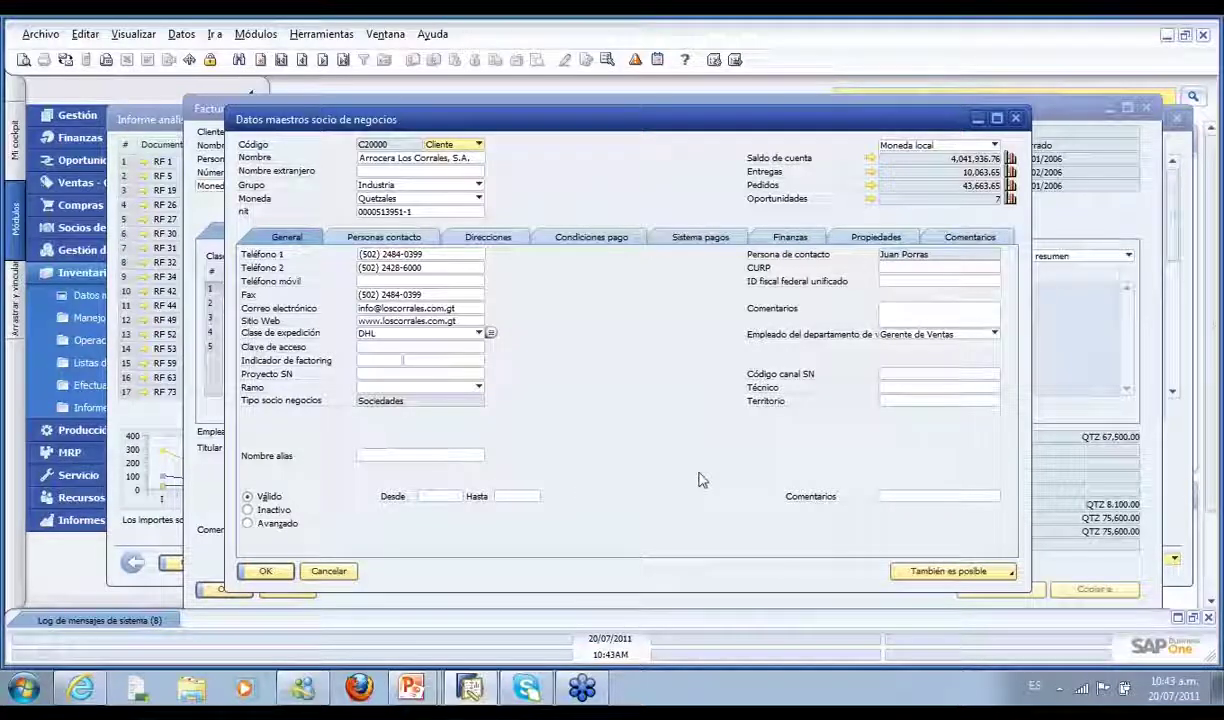
Display the activities related to the customer from its master data and reposition their summary window
click(1011, 574)
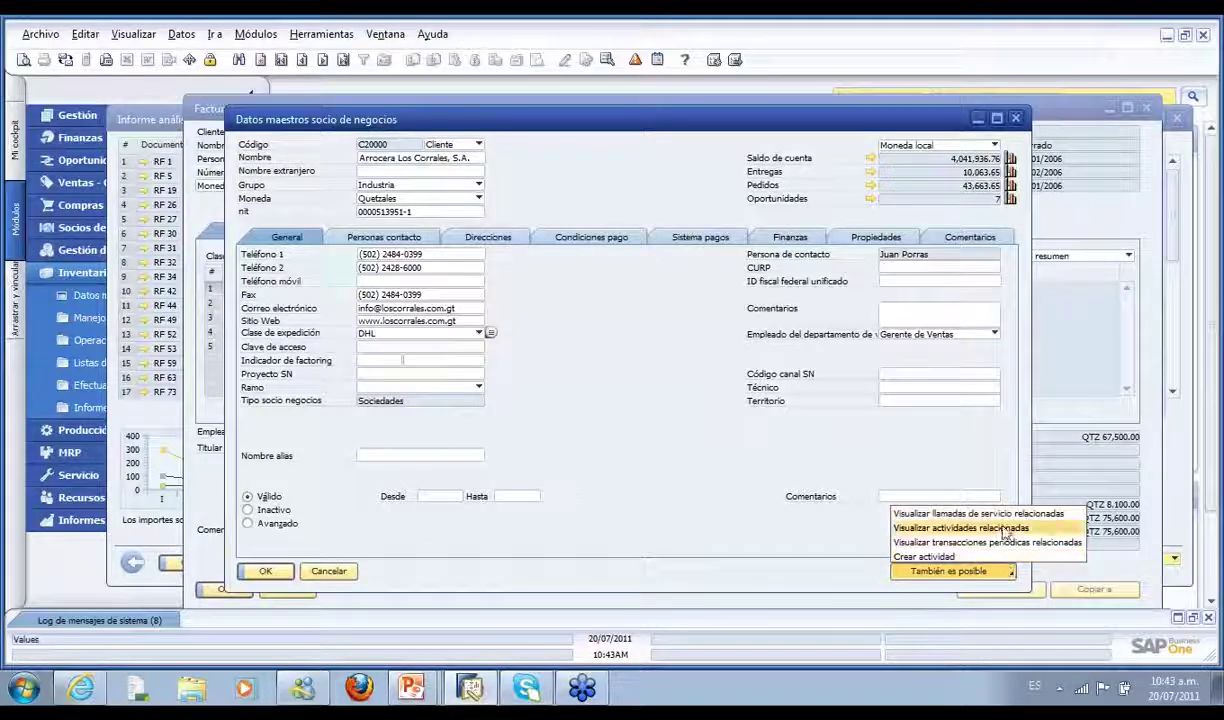
click(1000, 530)
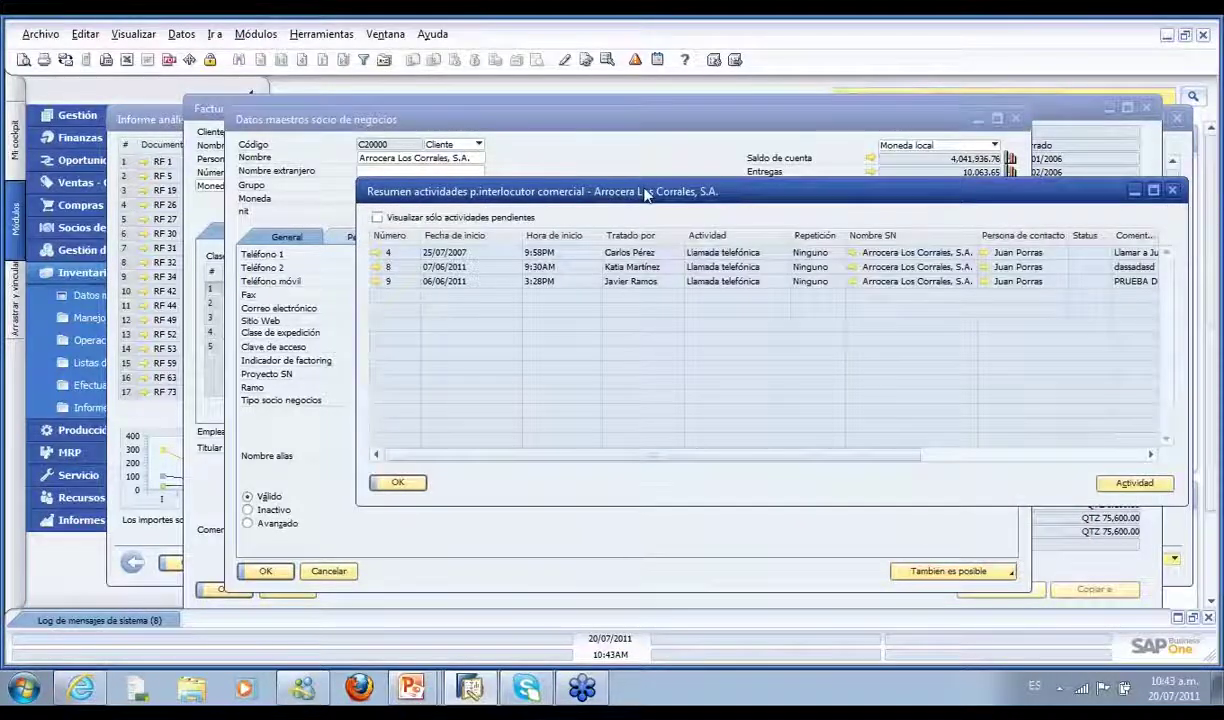
drag(645, 195, 591, 199)
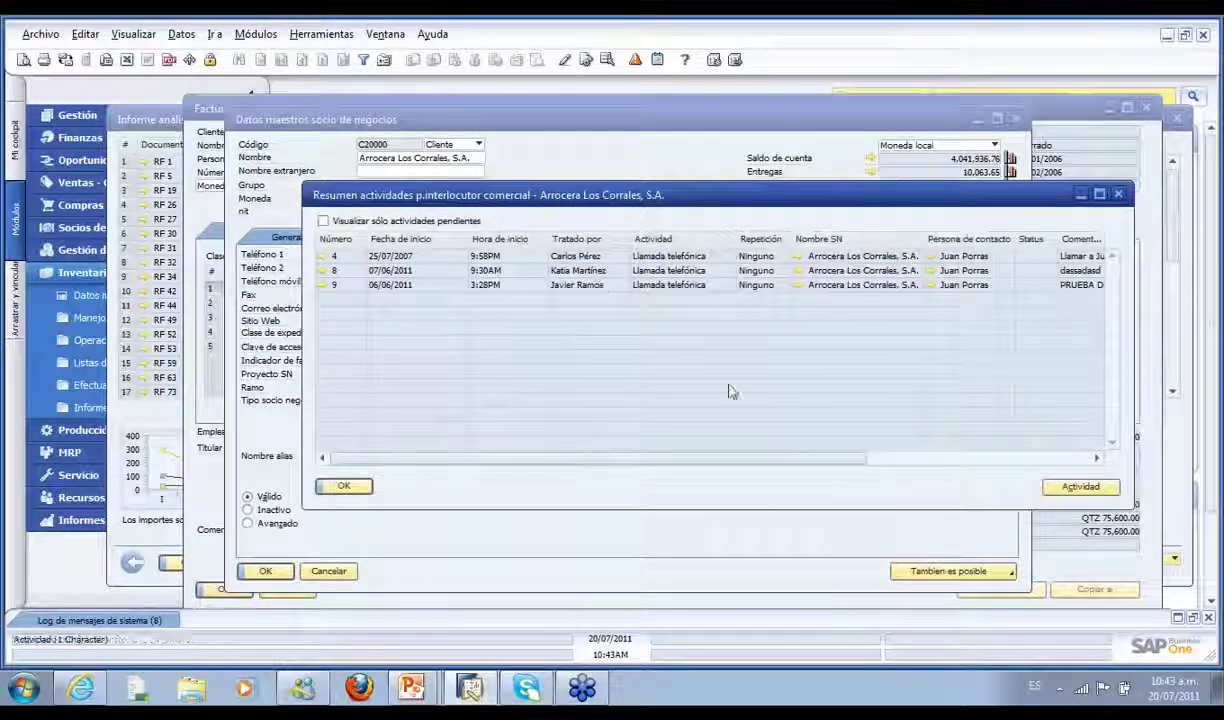
Examine the first activity's general data, content, linked document and attachments, and close it along with the activity summary
click(322, 257)
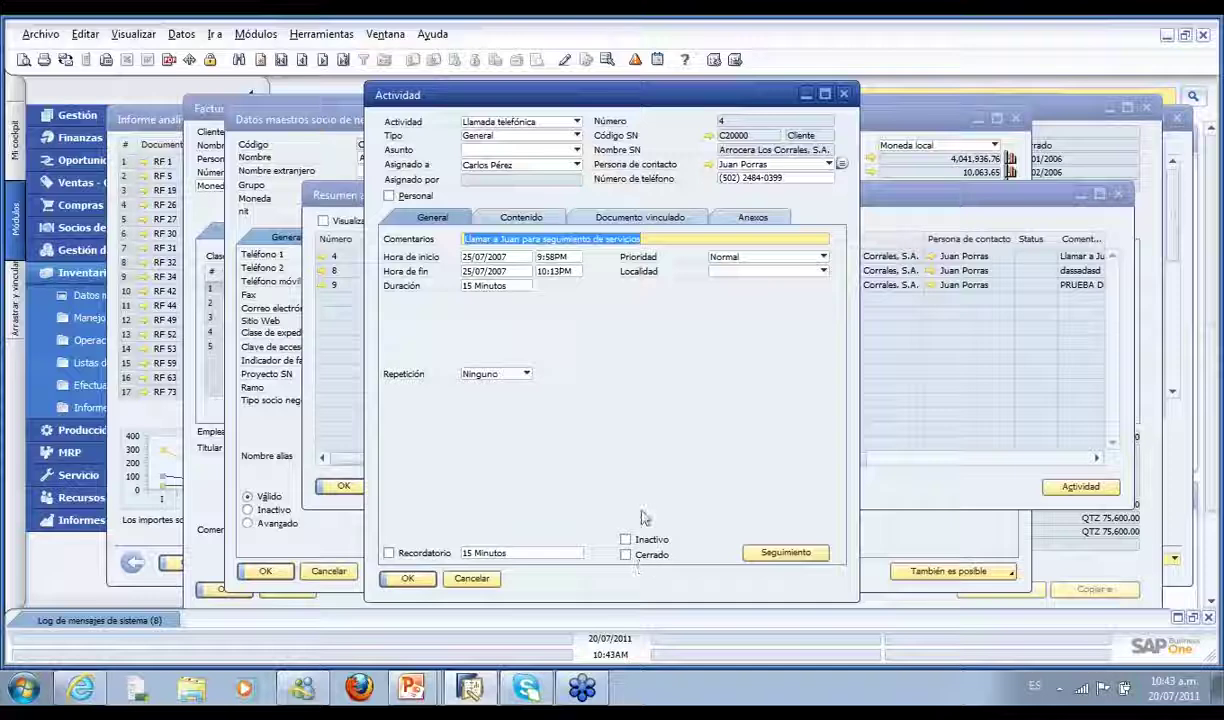
click(525, 219)
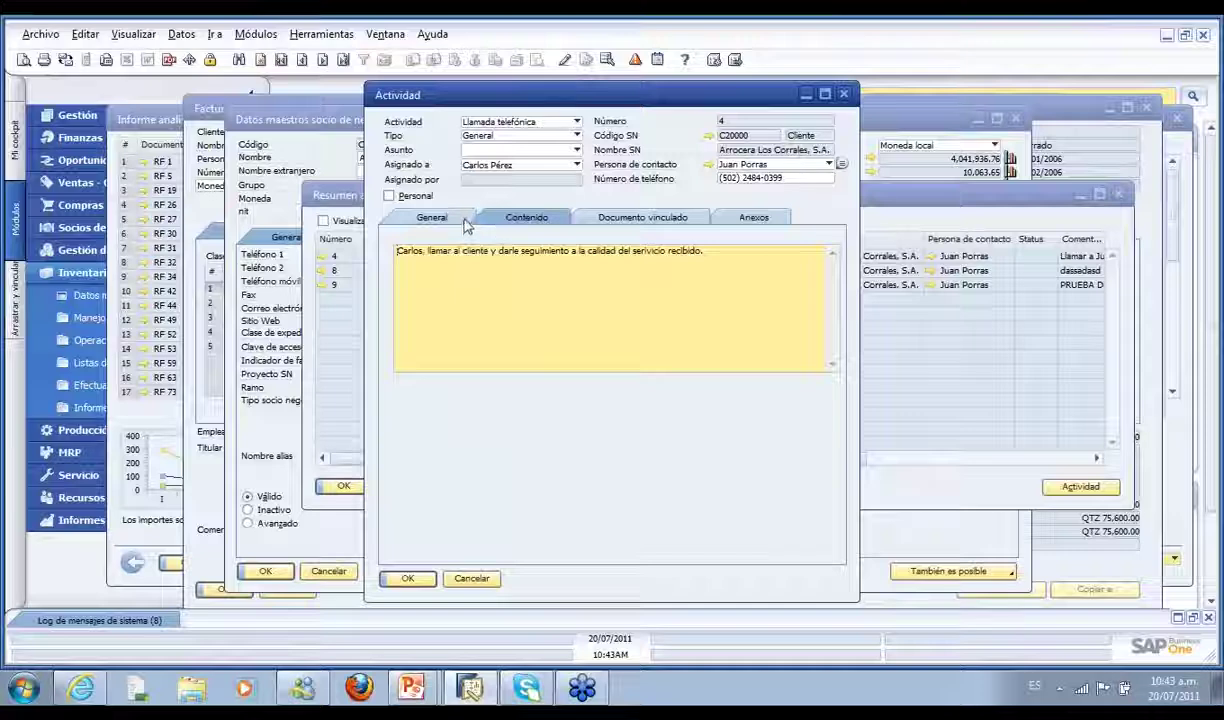
click(585, 217)
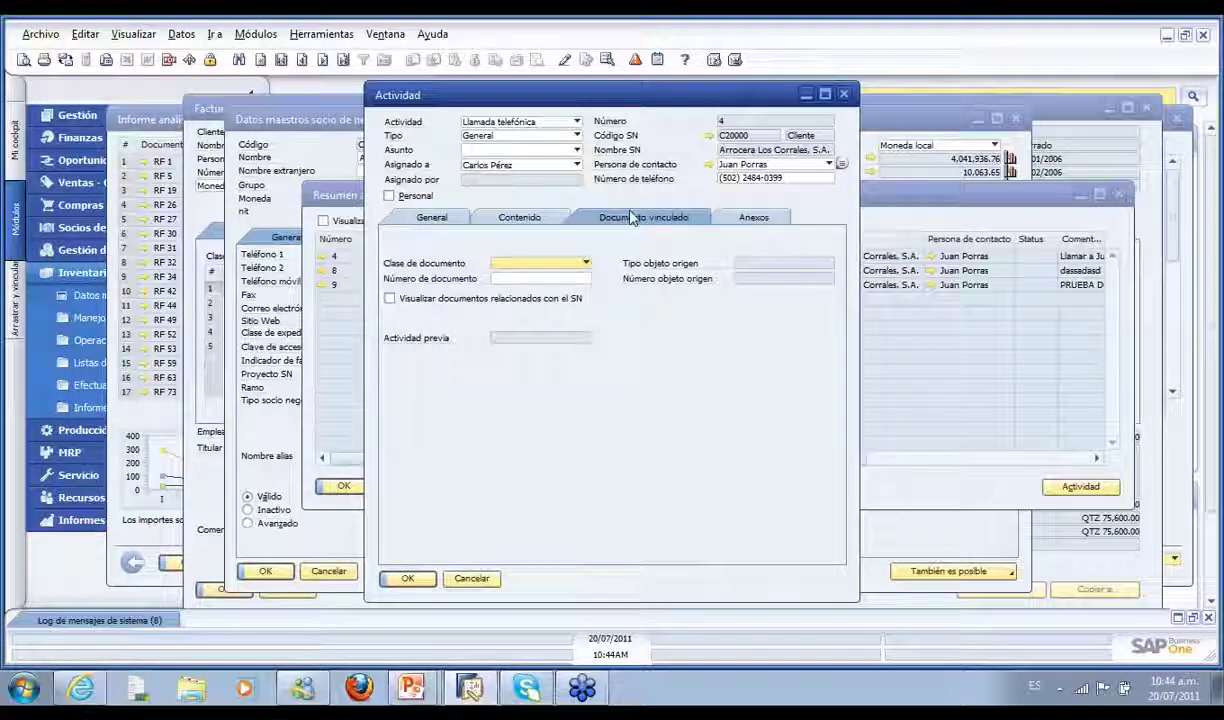
click(731, 218)
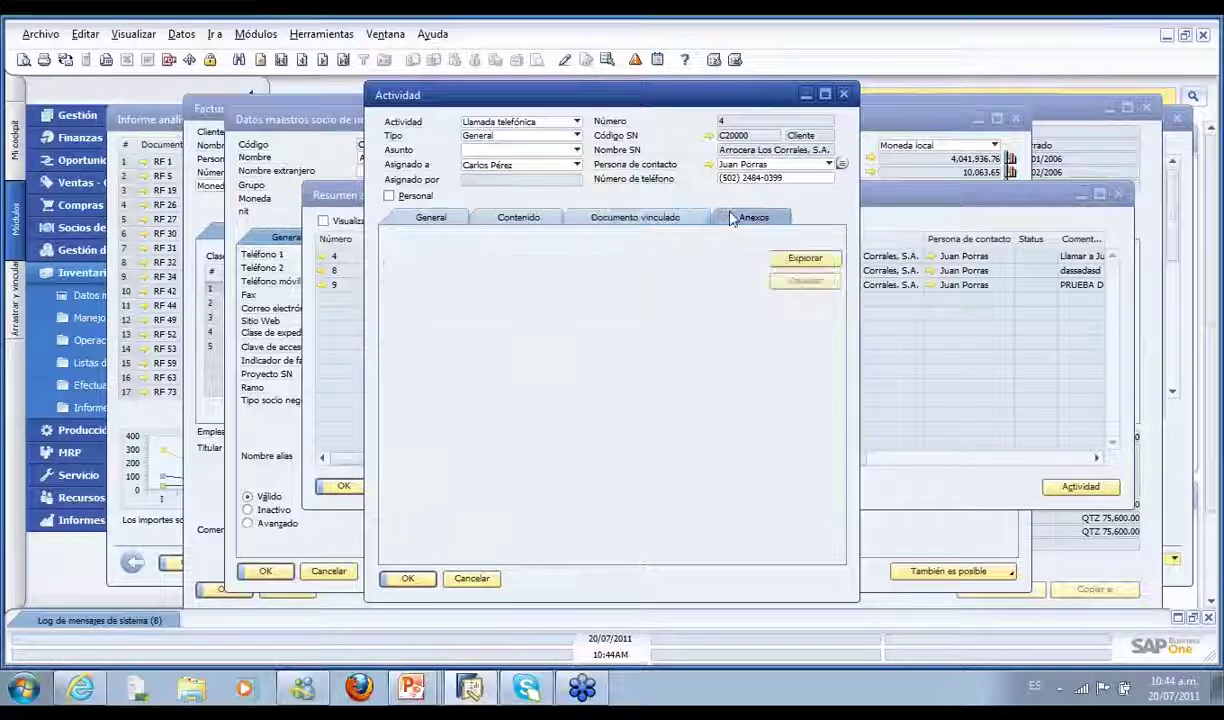
click(484, 586)
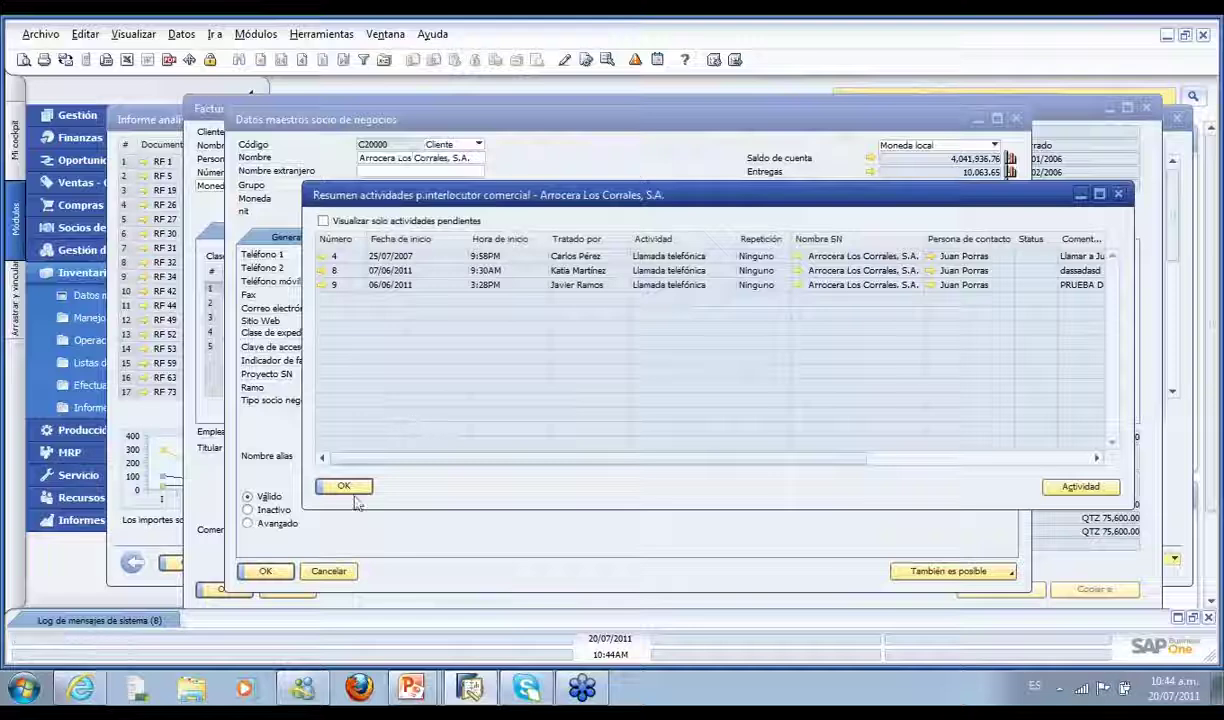
click(343, 486)
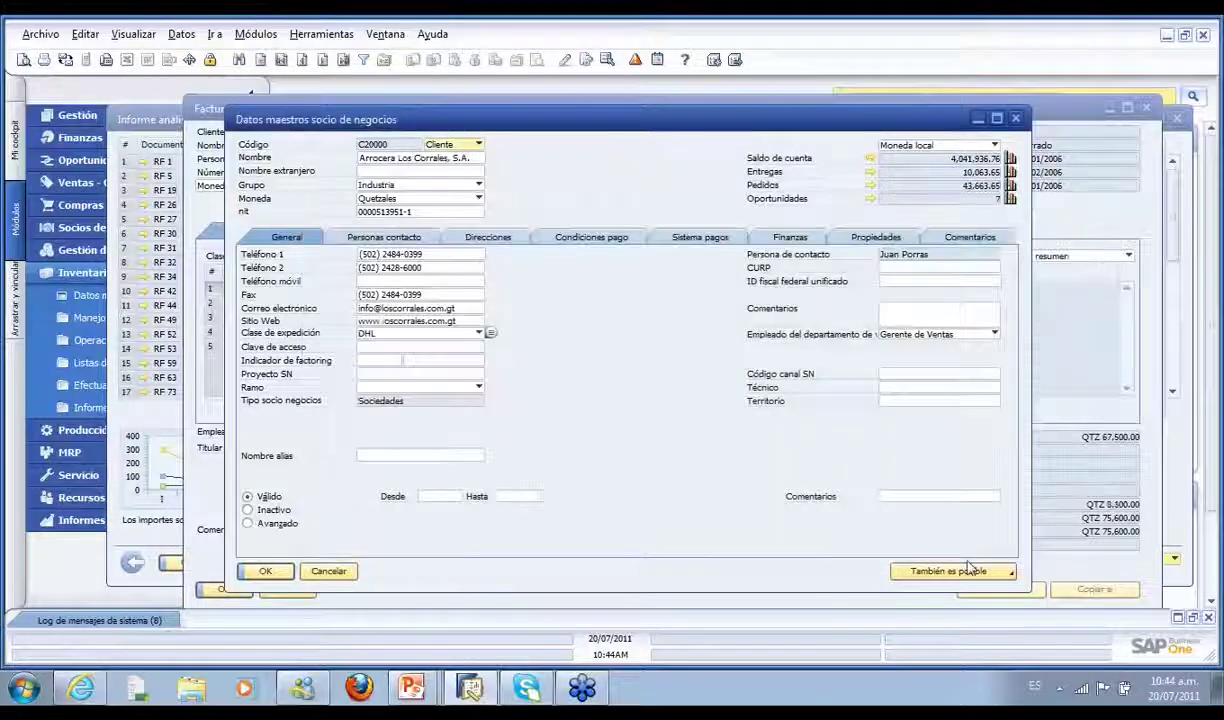
Display the customer's related service calls in a widened list, inspect the first call's details, and close both windows
click(938, 570)
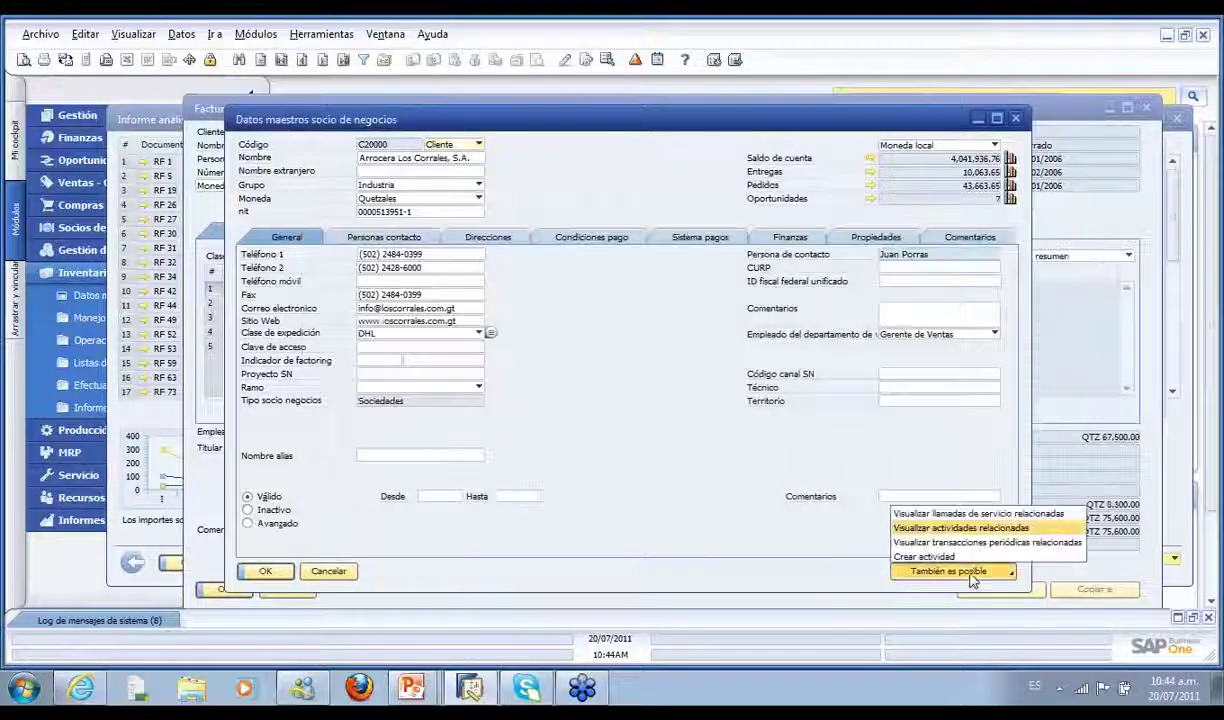
click(963, 514)
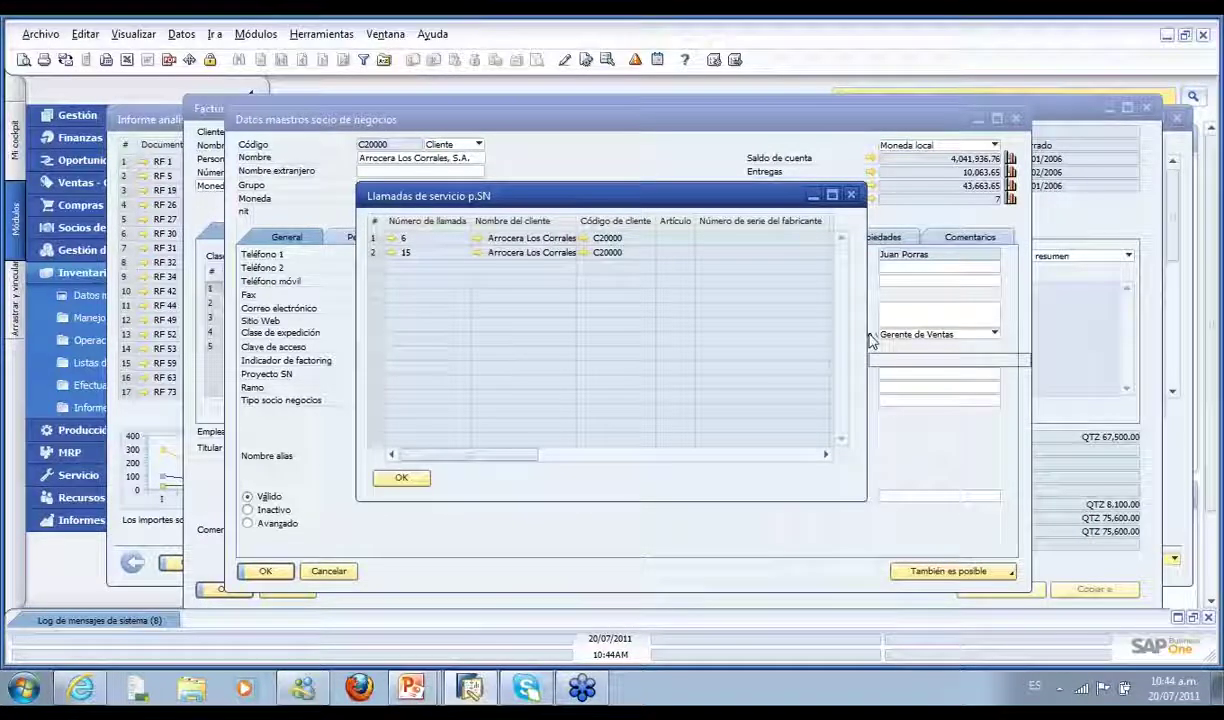
drag(866, 356, 1133, 326)
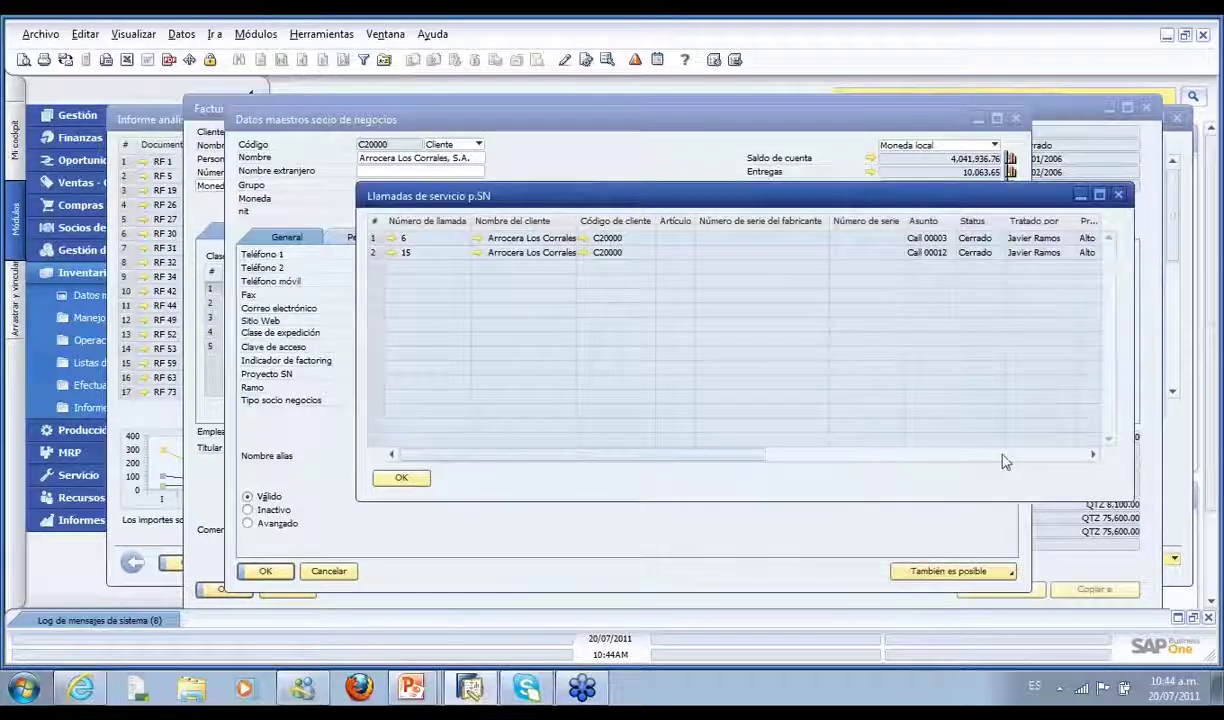
mouse_move(732, 461)
mouse_down()
mouse_move(989, 432)
mouse_move(730, 455)
mouse_up()
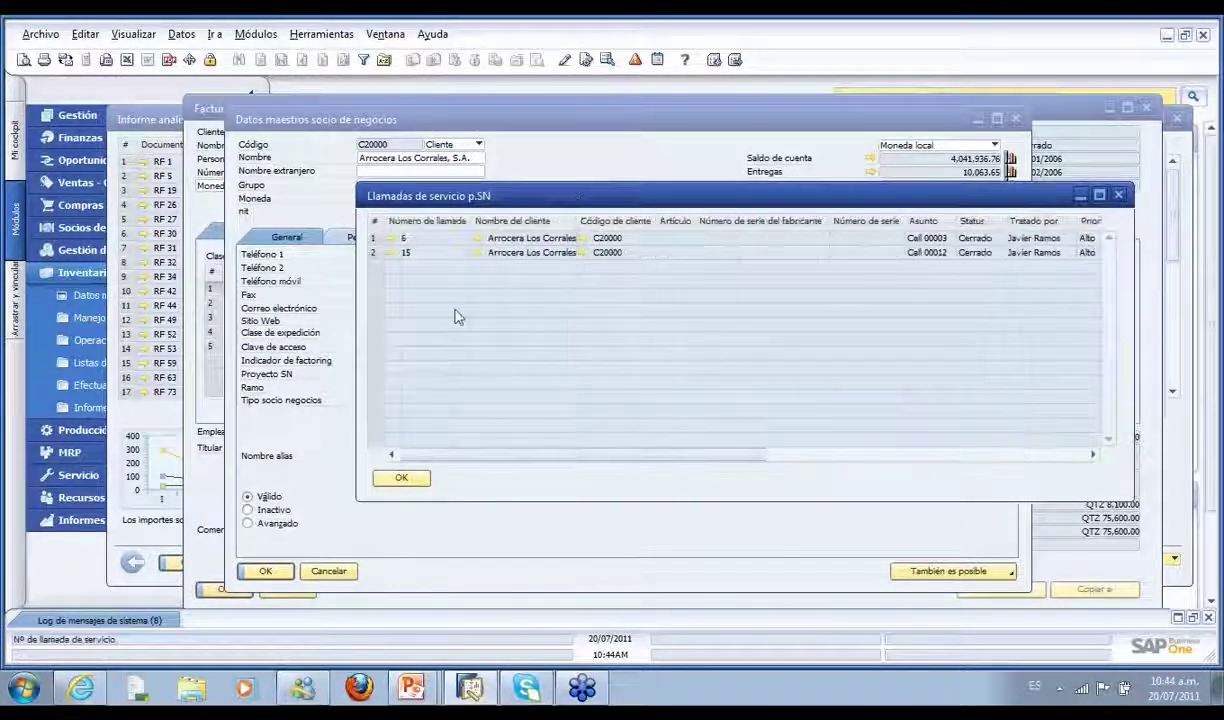
click(394, 238)
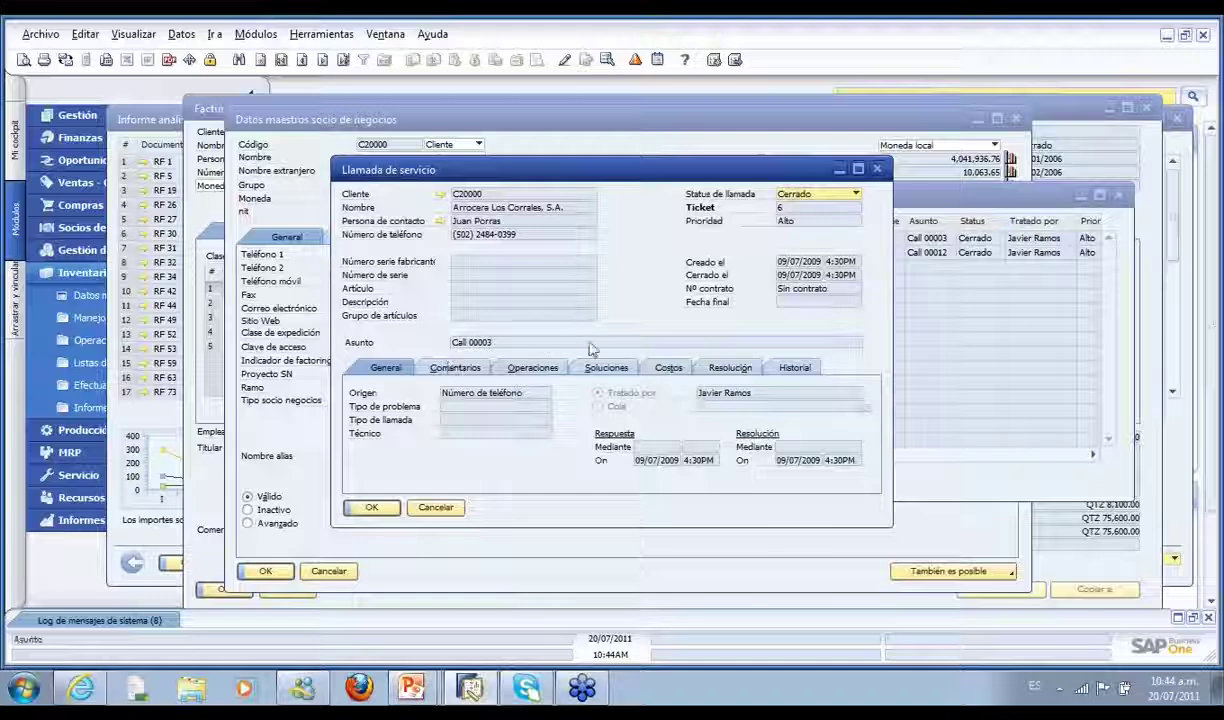
click(877, 170)
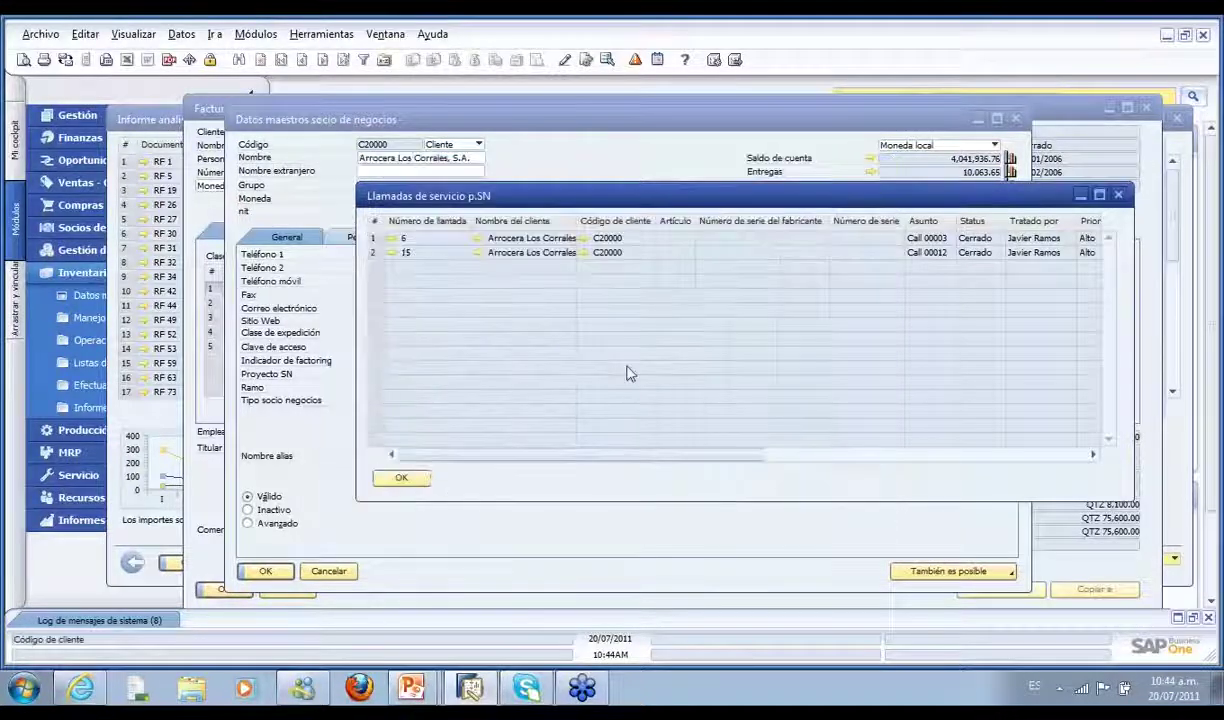
click(400, 477)
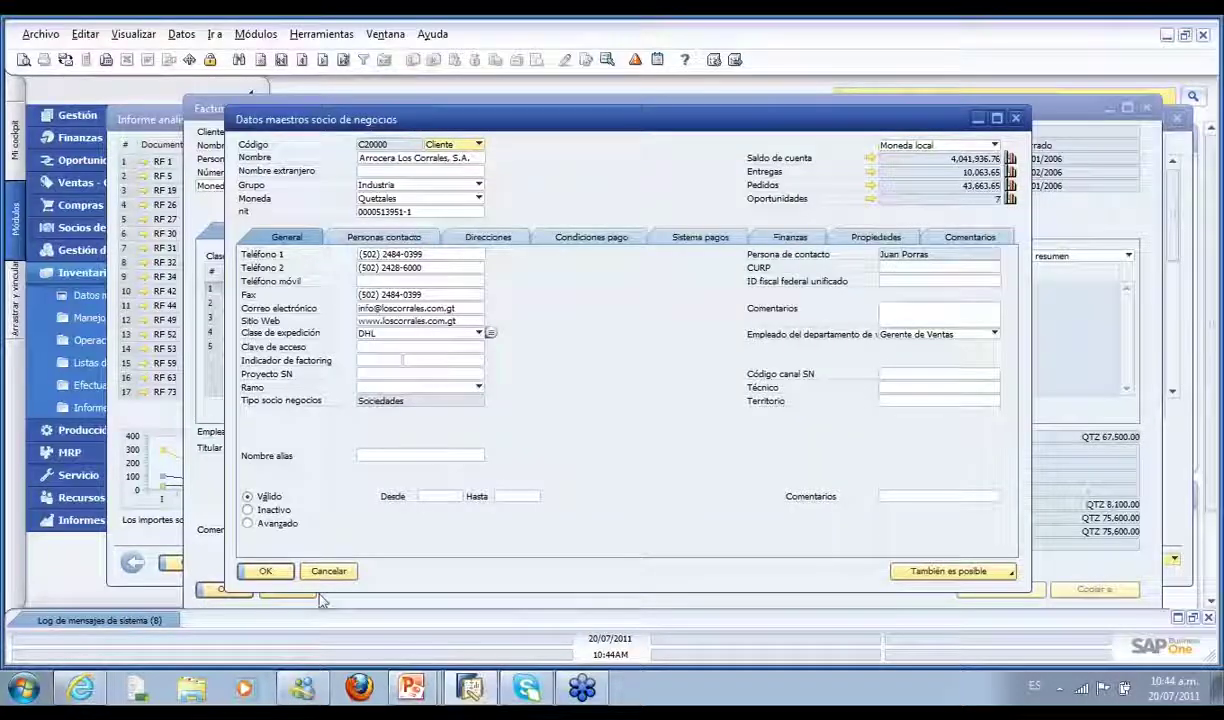
Review the customer's contact persons, addresses and payment terms, and close the master data to return to the customer invoice
click(387, 243)
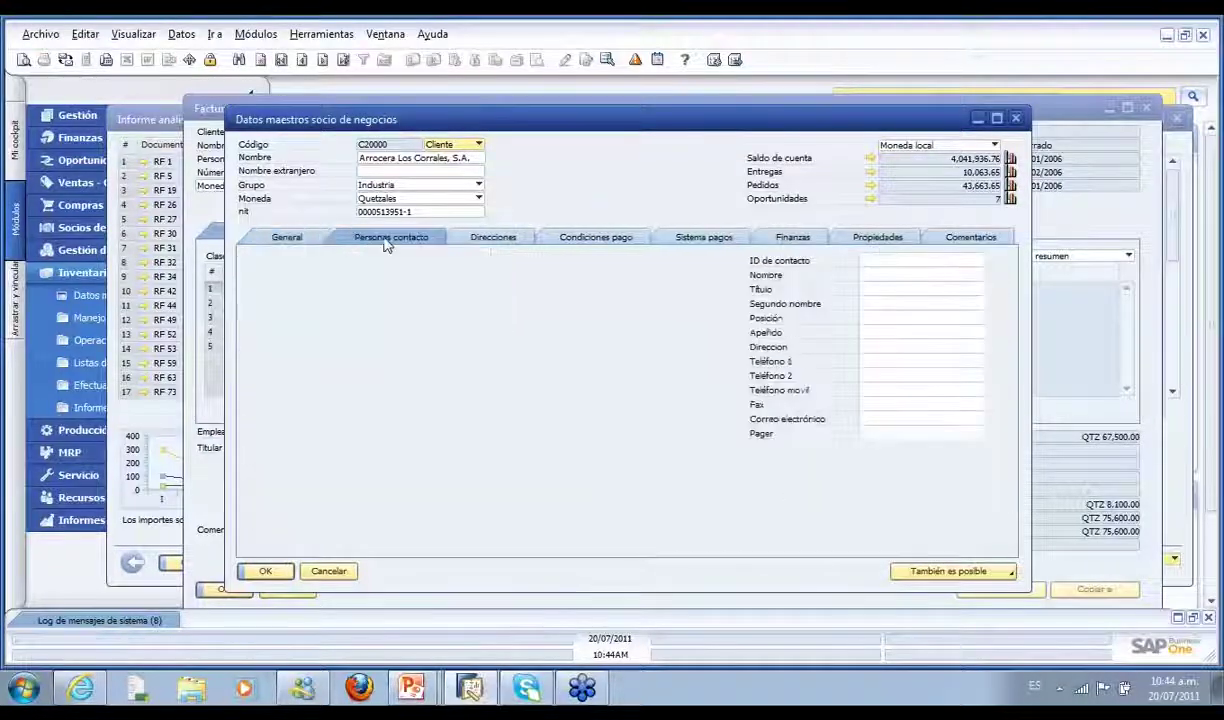
click(496, 242)
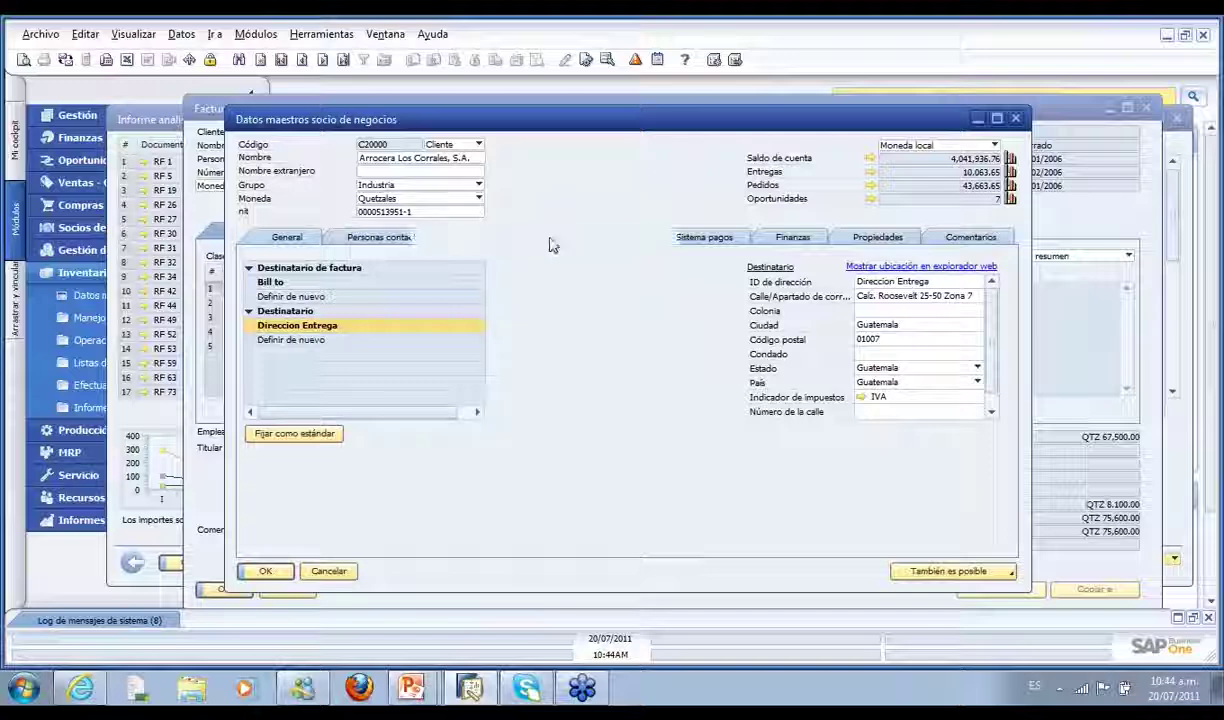
click(549, 245)
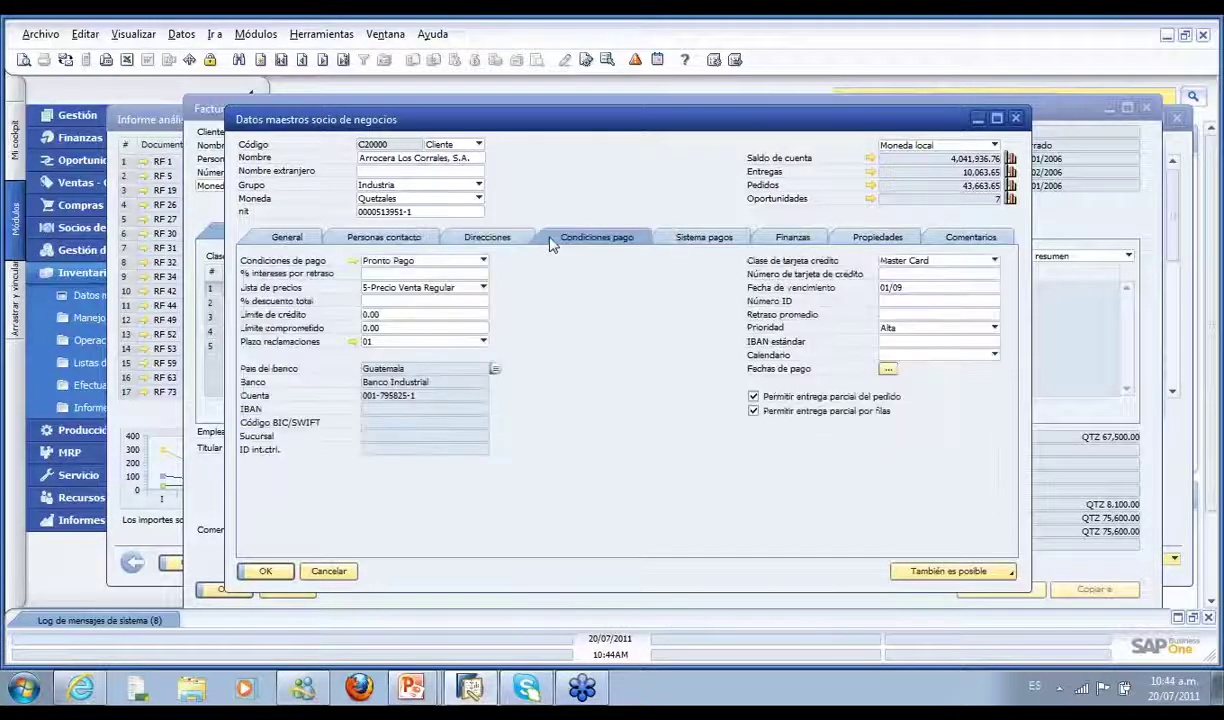
click(300, 237)
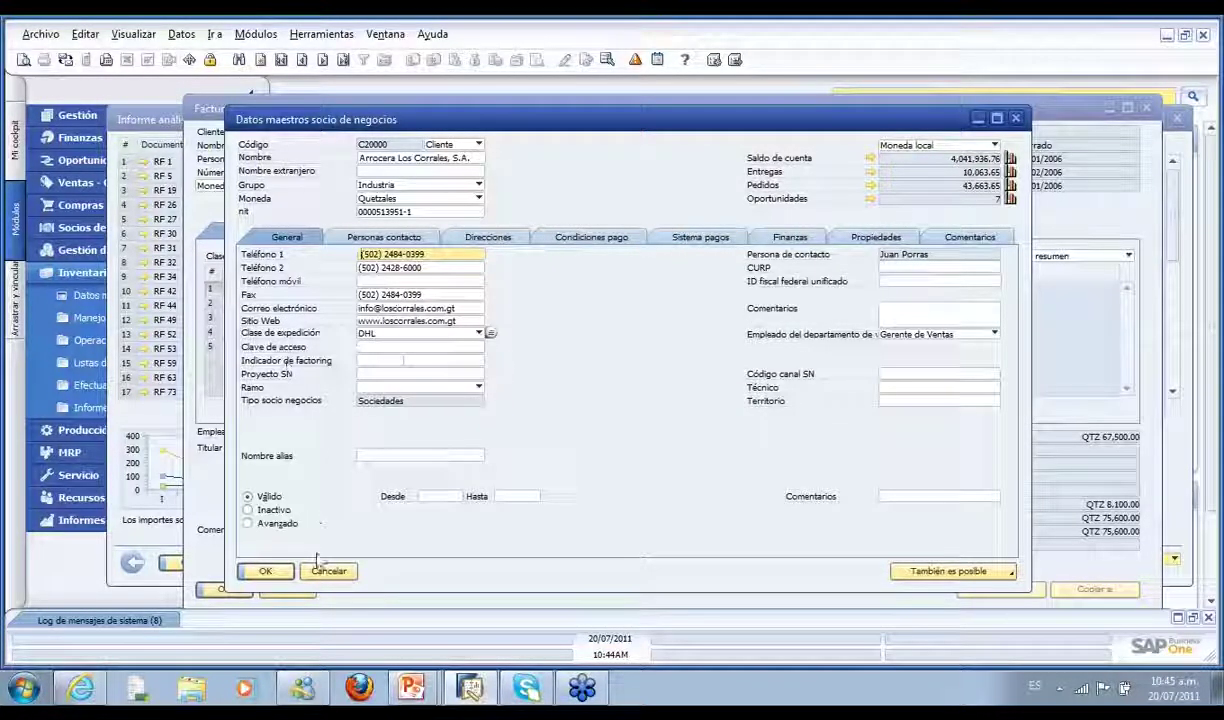
click(267, 572)
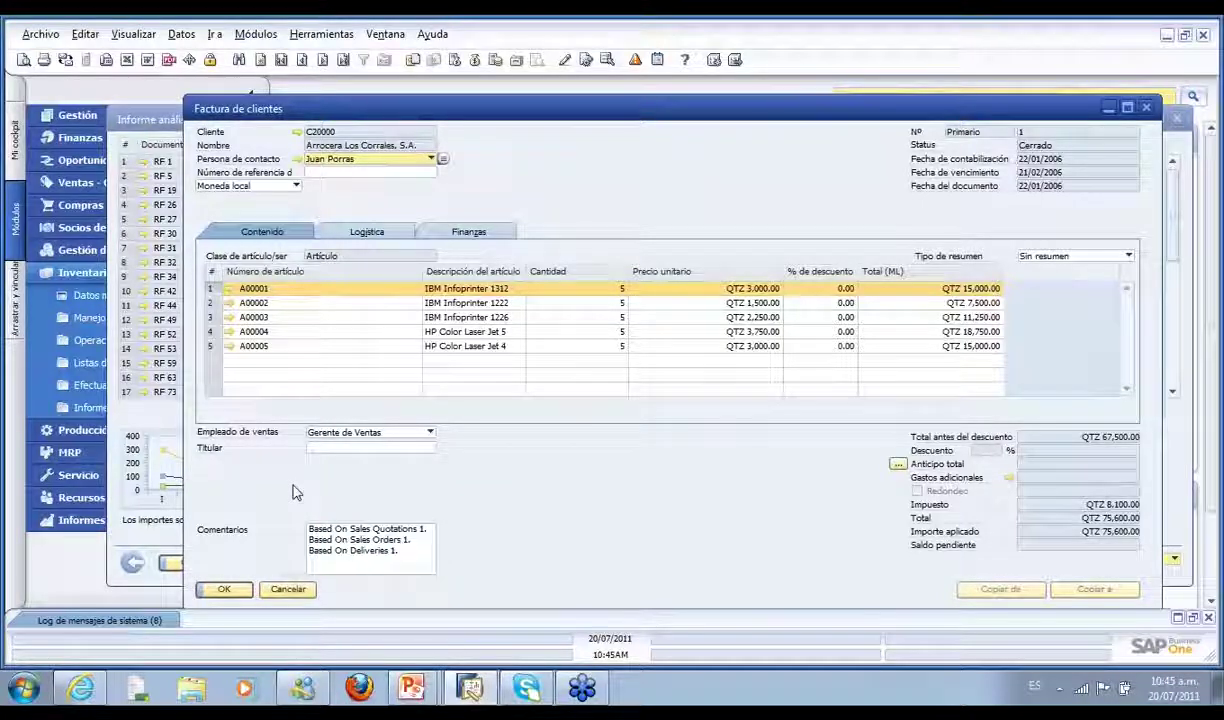
Use Arrastrar y vincular to relate item A00004 from the customer invoice to Factura de deudores under Ventas - Clientes
click(14, 322)
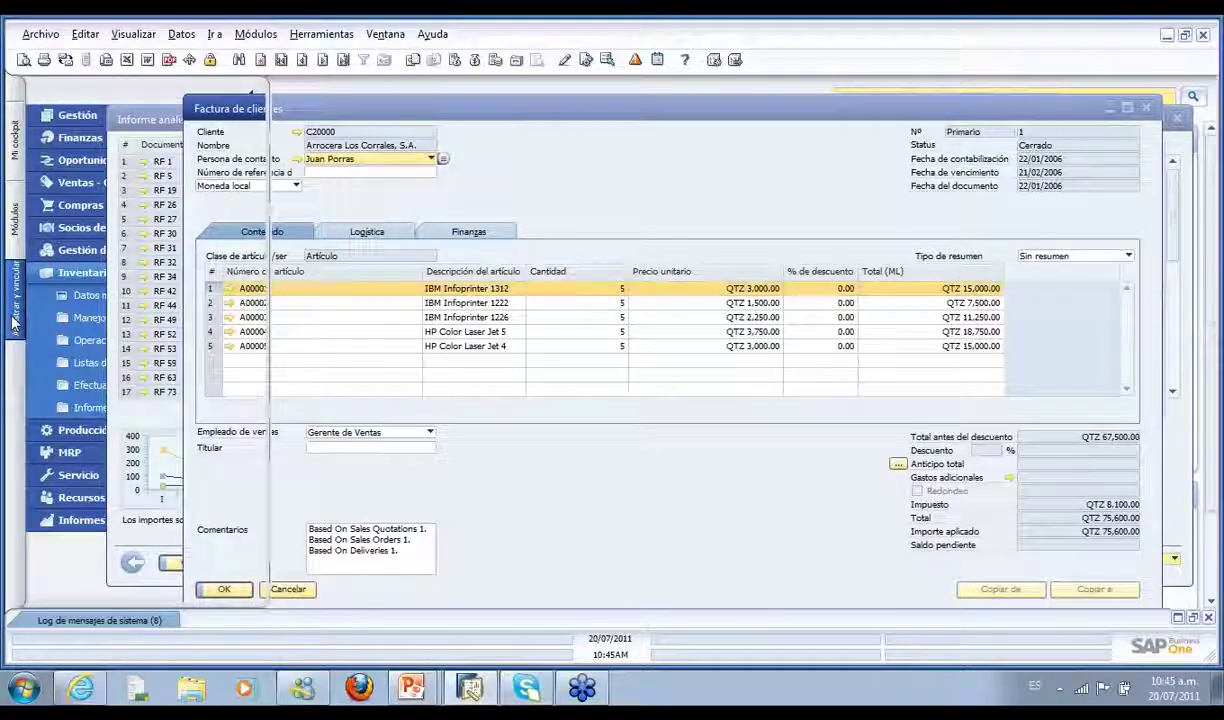
click(106, 136)
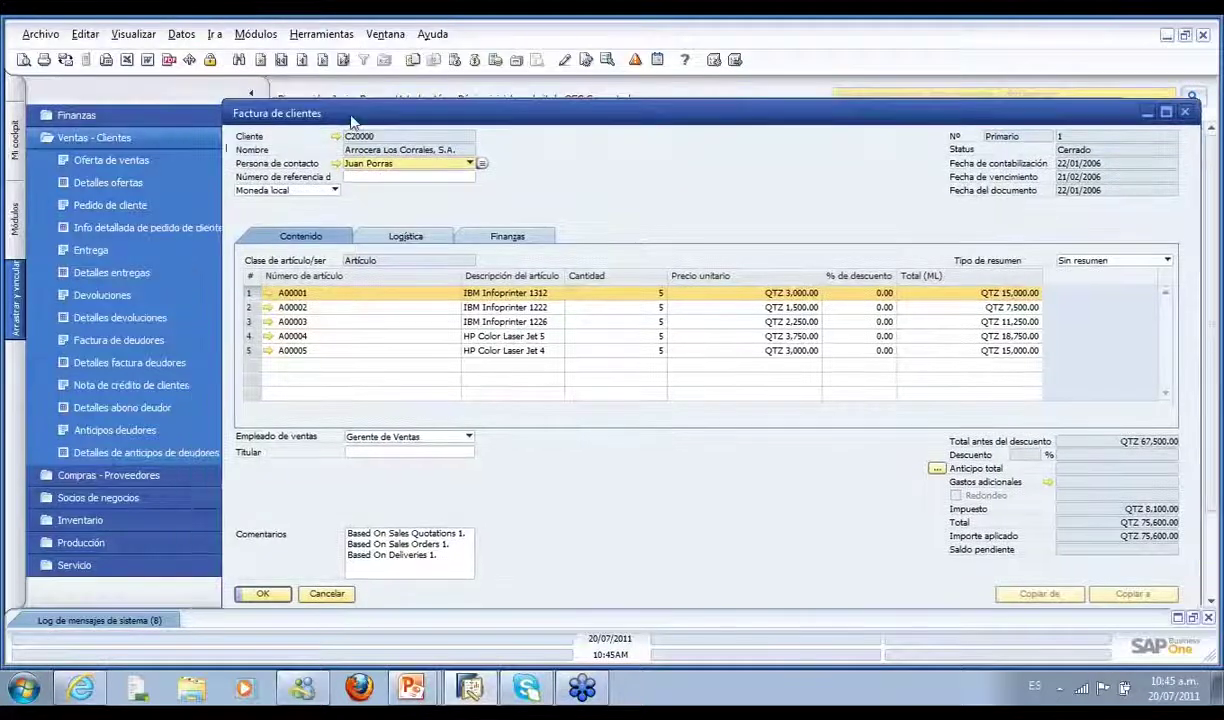
click(380, 340)
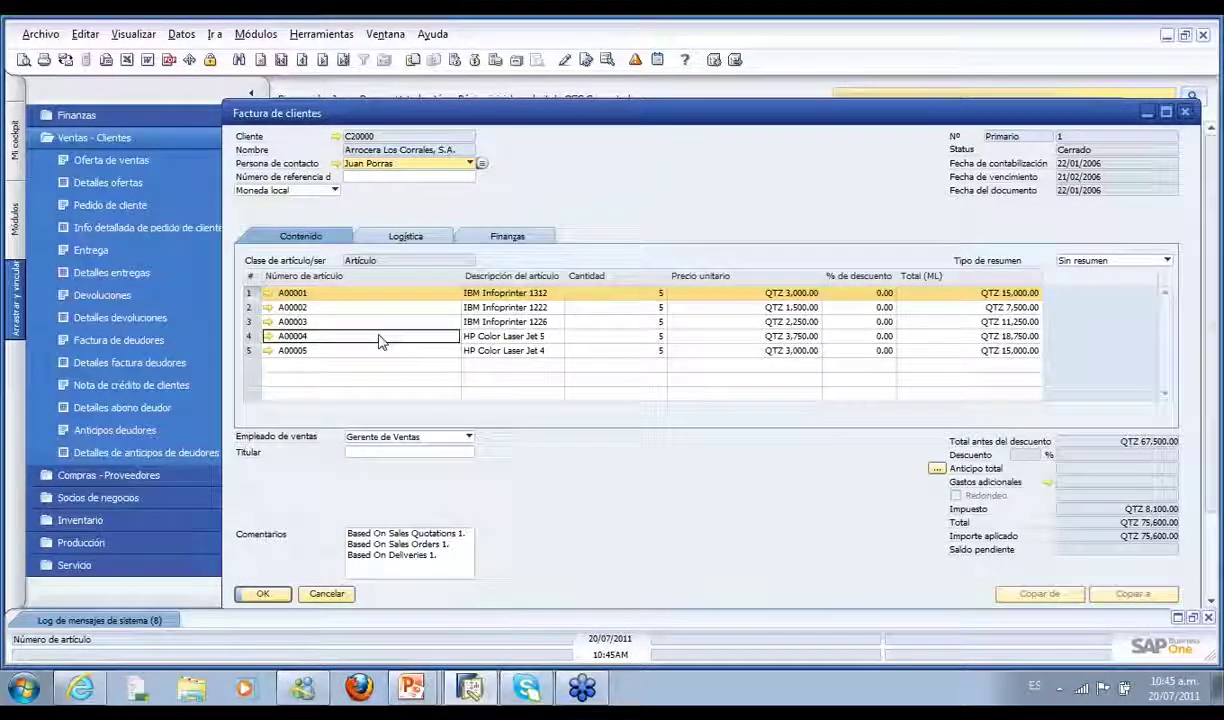
drag(377, 341, 142, 346)
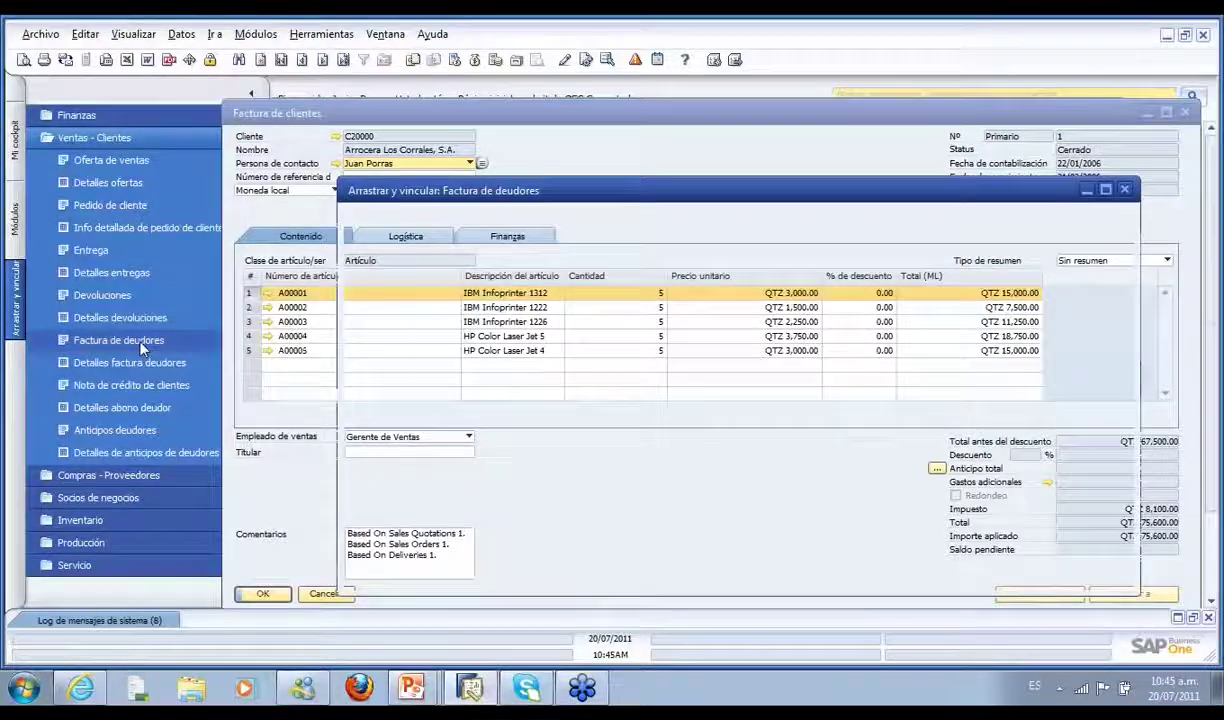
drag(497, 190, 406, 127)
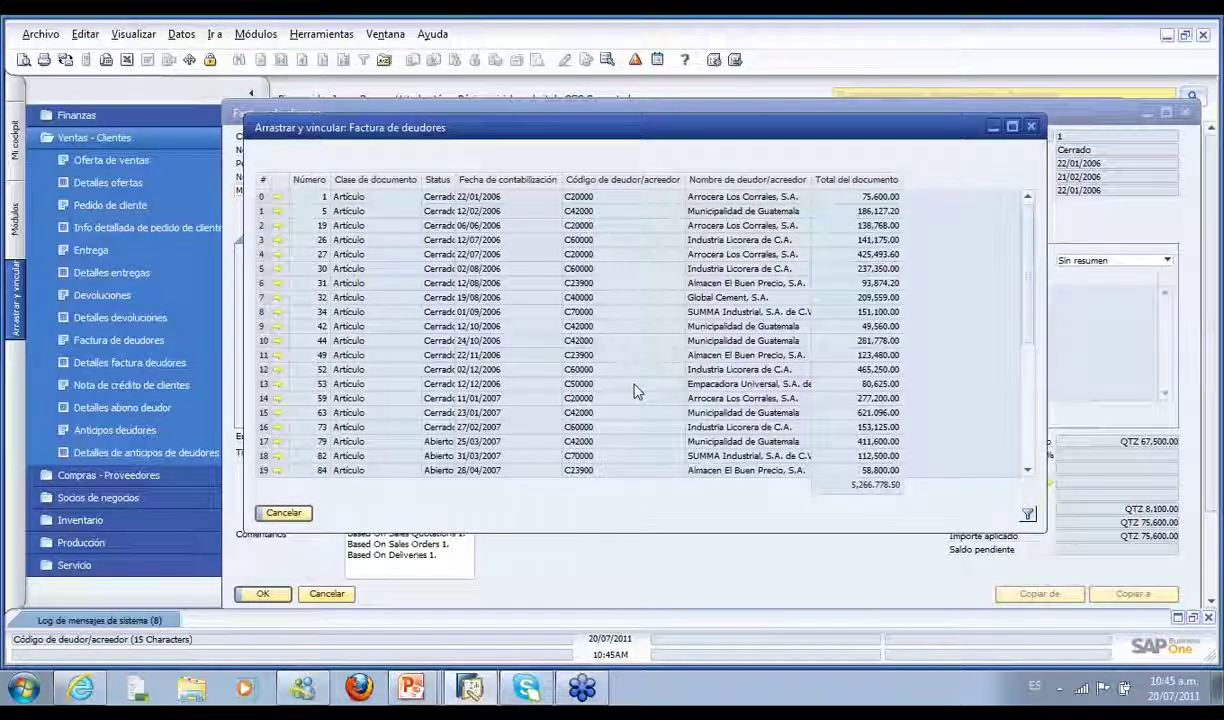
Examine the list of invoices related to the item, view its table filter options without applying any, and close the list
scroll(1030, 330, down, 1)
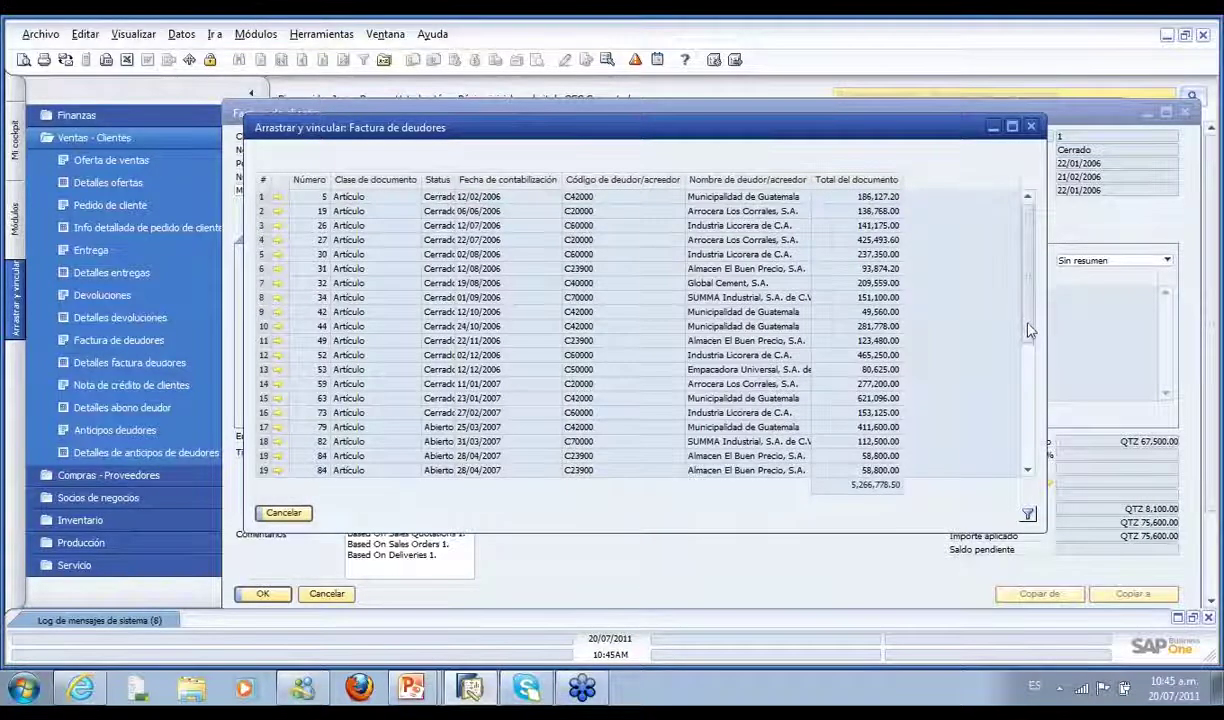
drag(1030, 330, 1027, 400)
click(1028, 515)
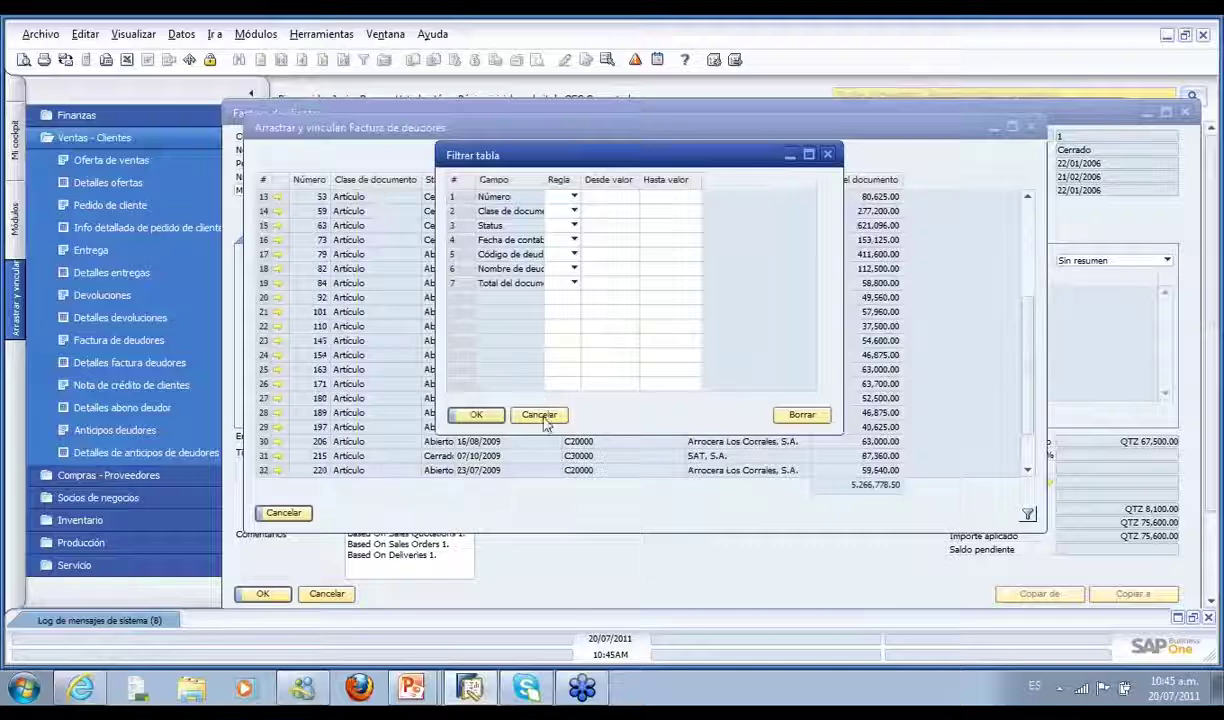
click(522, 401)
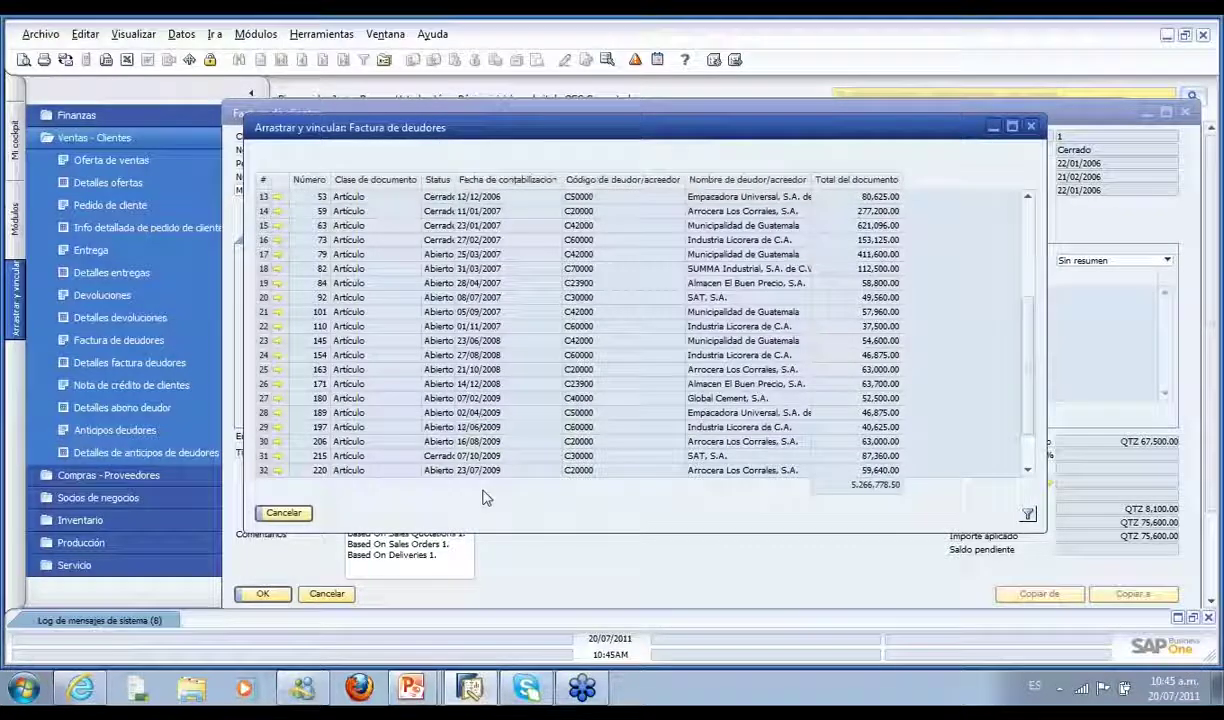
click(284, 512)
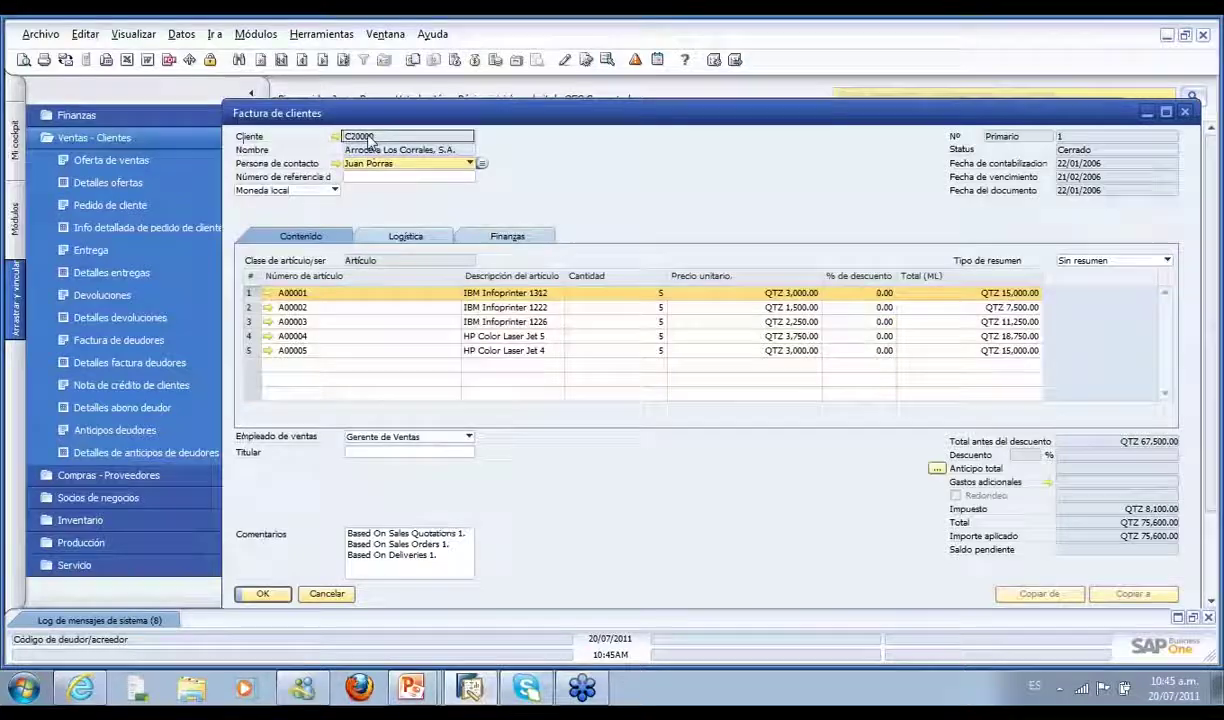
Relate the invoice's customer code to Pedido de cliente, examine the customer's sales orders, and close the list
click(90, 205)
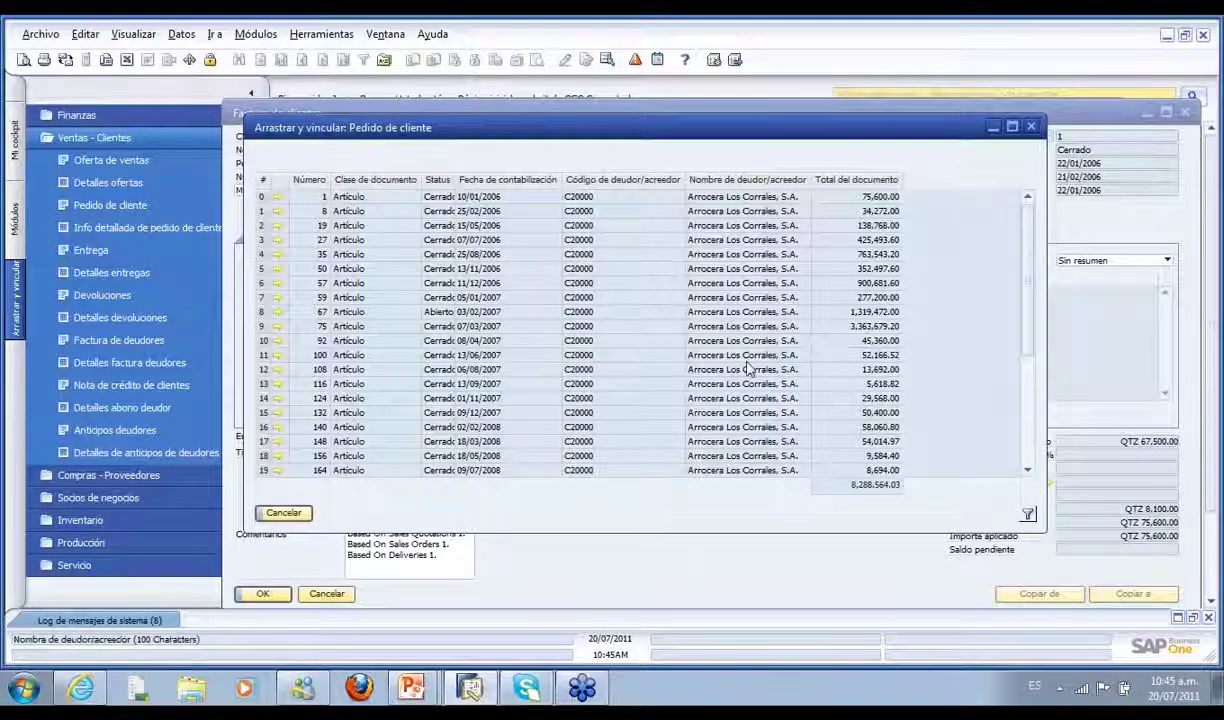
mouse_move(1028, 282)
mouse_down()
mouse_move(1033, 389)
mouse_move(1027, 290)
mouse_up()
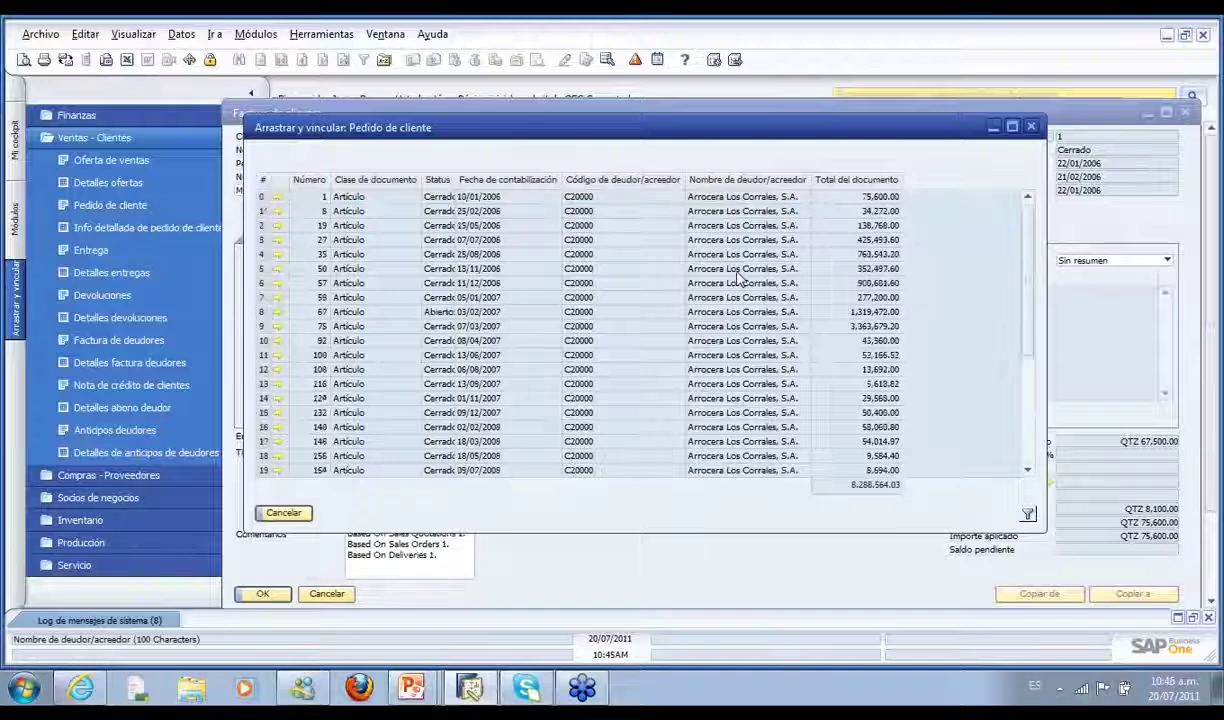
click(283, 513)
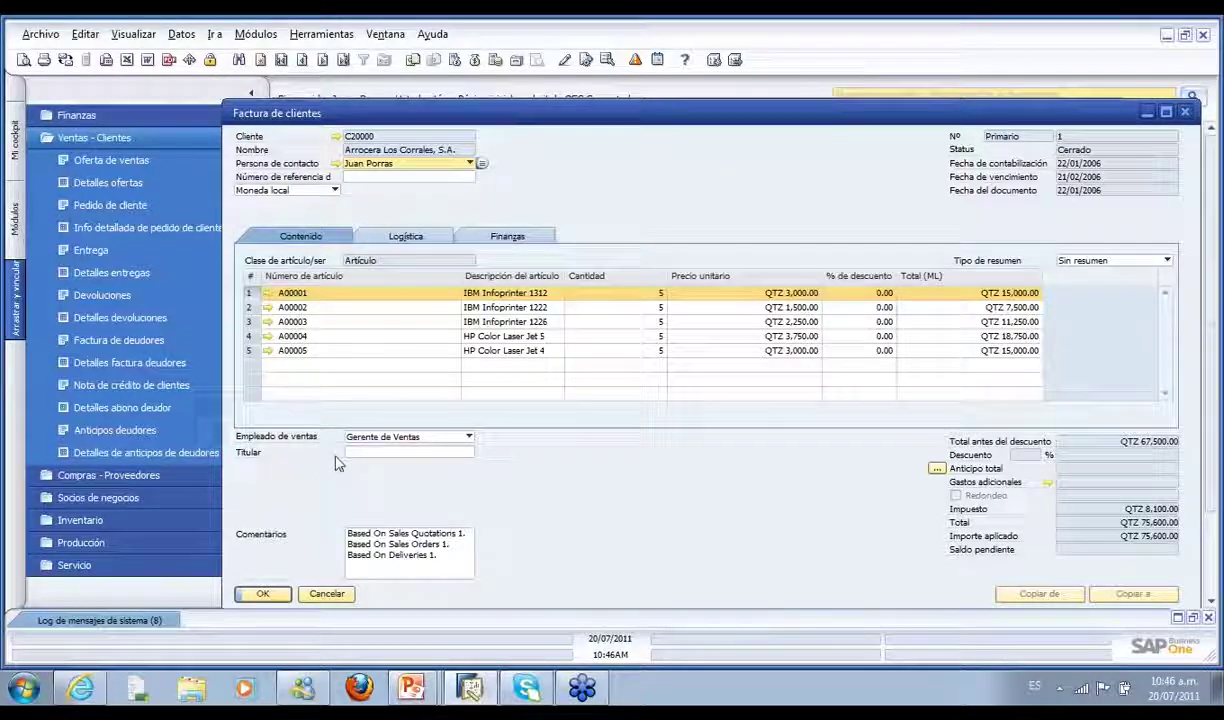
Switch to the SAP PARA TODOS presentation in Microsoft PowerPoint
mouse_move(430, 676)
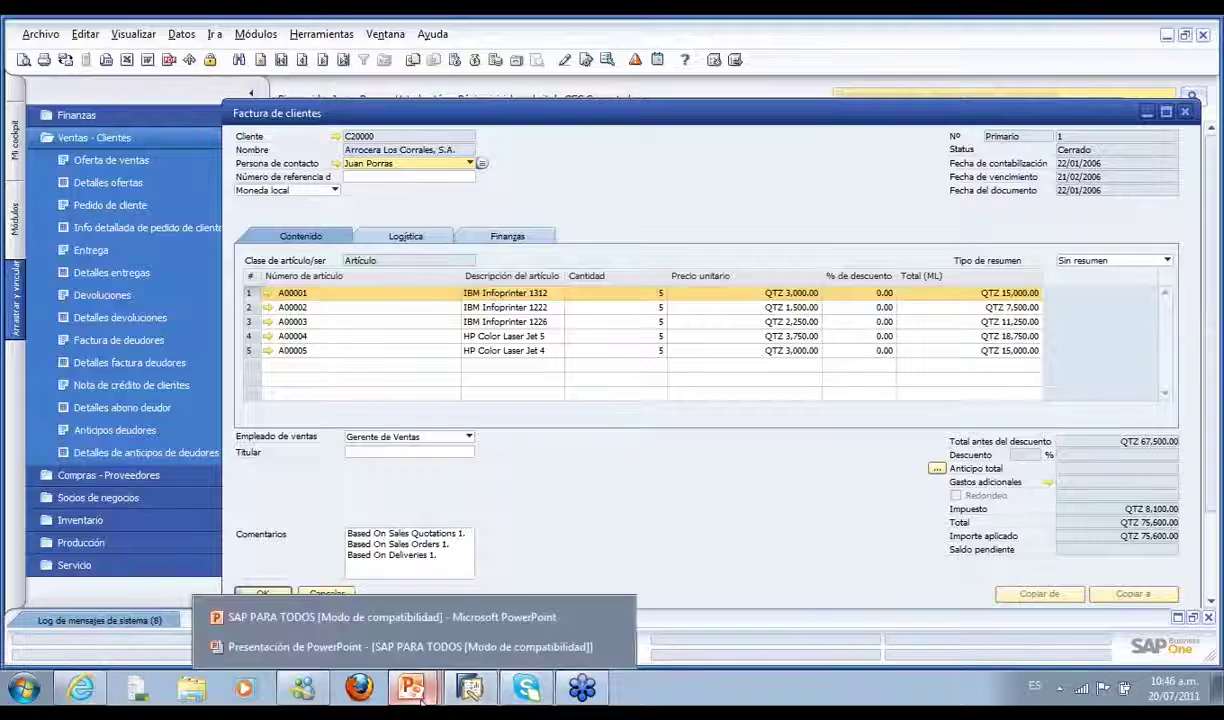
click(400, 617)
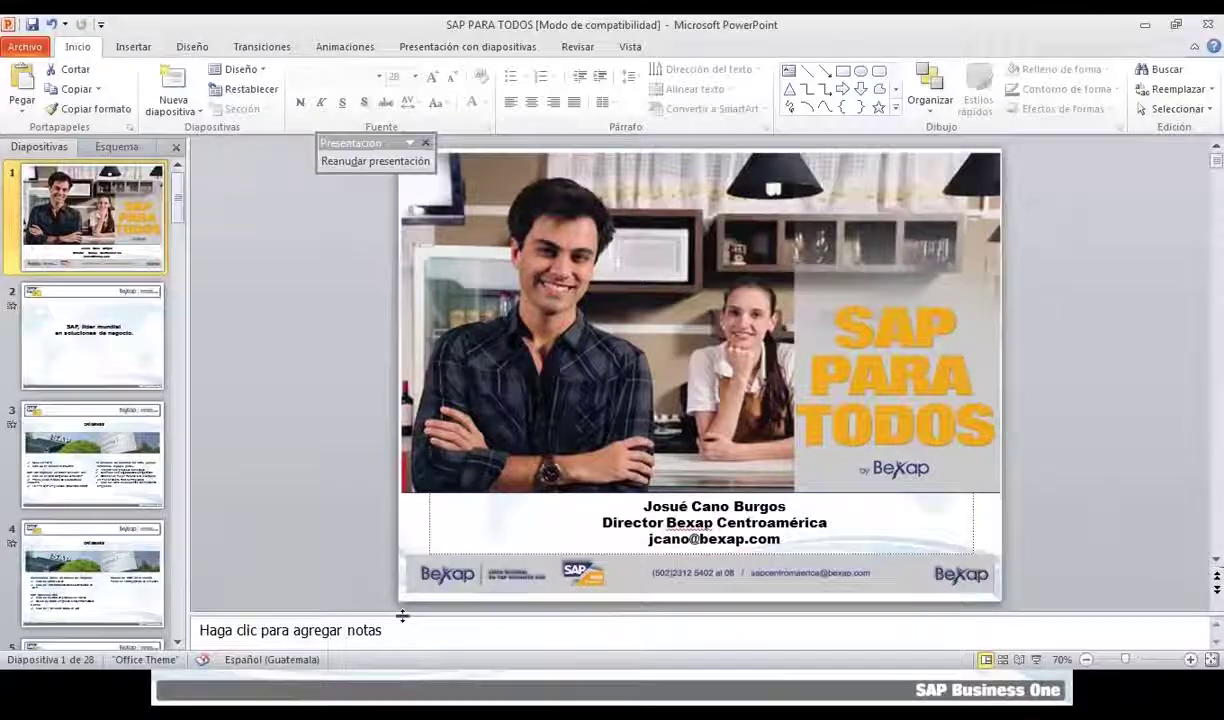